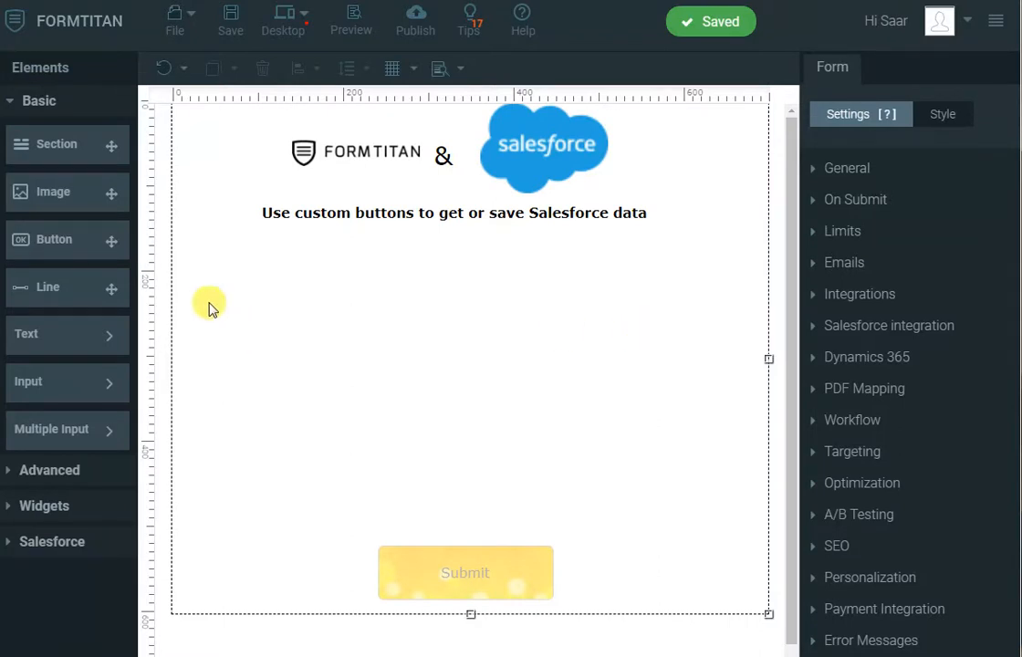
# Add a narrow button below the heading on the form's right side, with type reset and the text "Reset".
pyautogui.moveTo(87, 238); pyautogui.dragTo(609, 292)
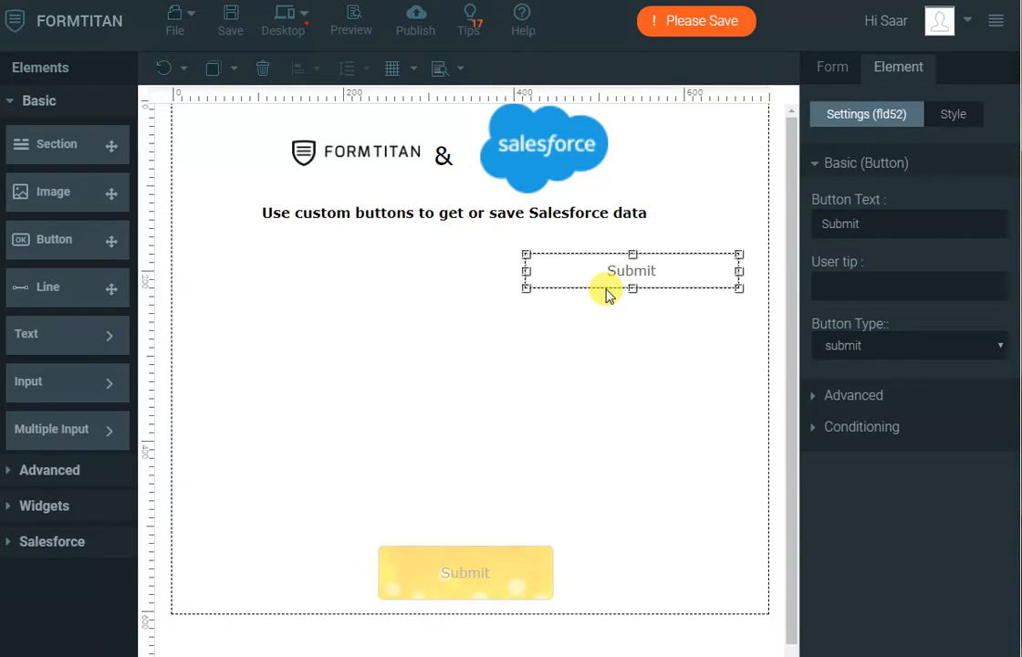
pyautogui.click(882, 348)
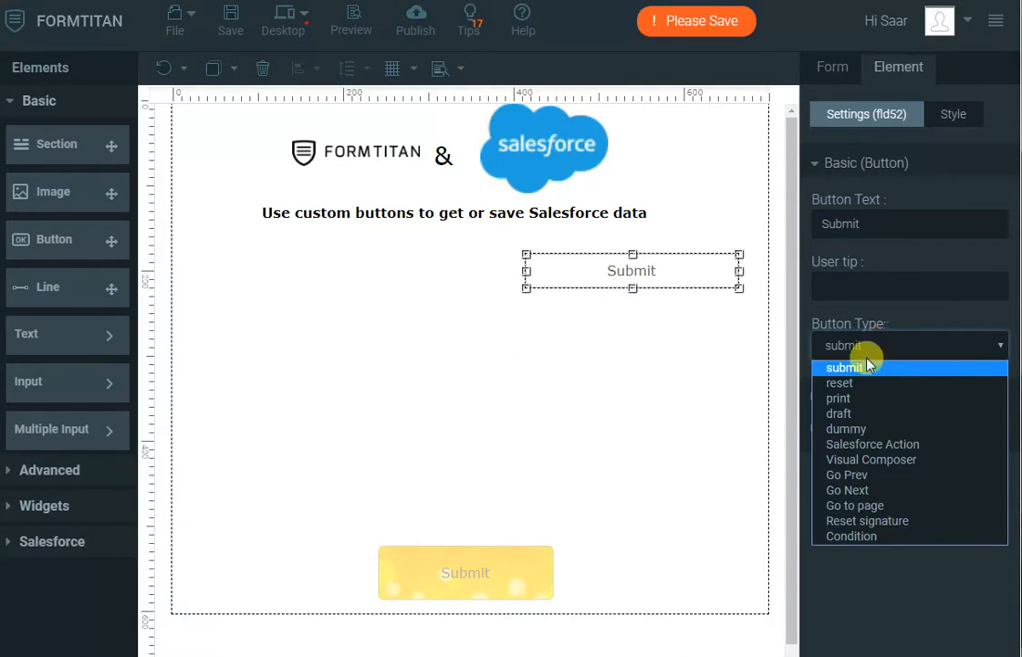
pyautogui.click(869, 382)
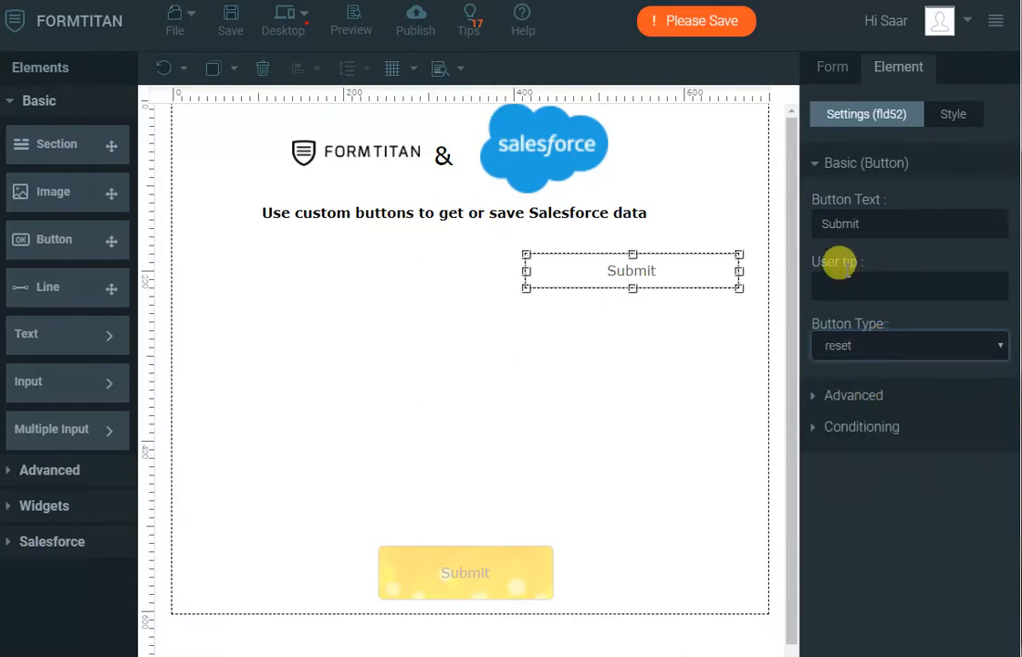
pyautogui.doubleClick(895, 222)
pyautogui.write('Reset')
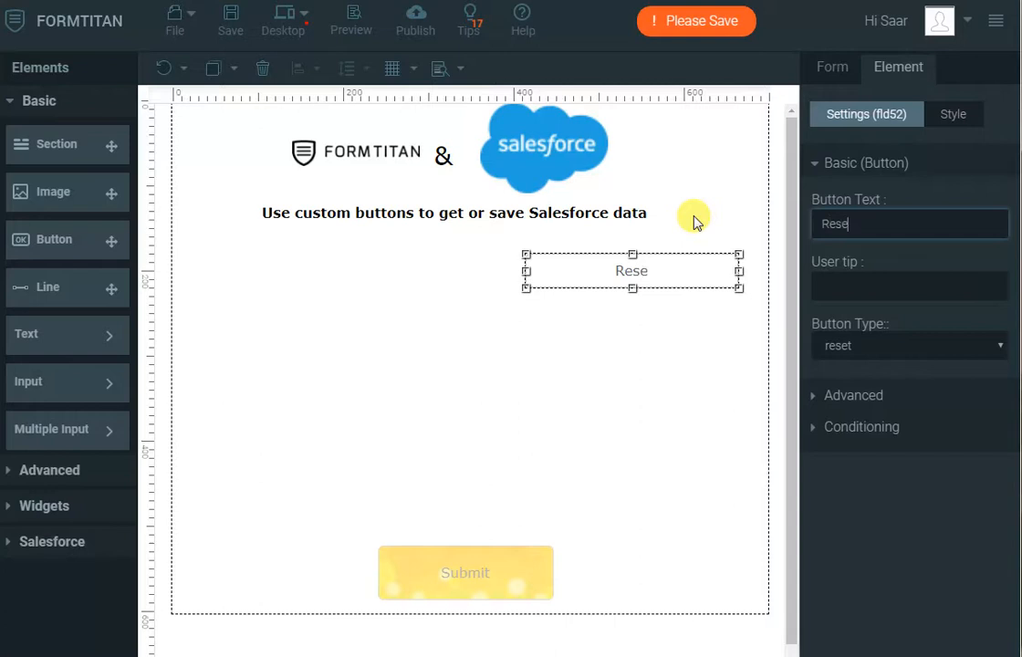
pyautogui.moveTo(527, 271); pyautogui.dragTo(616, 291)
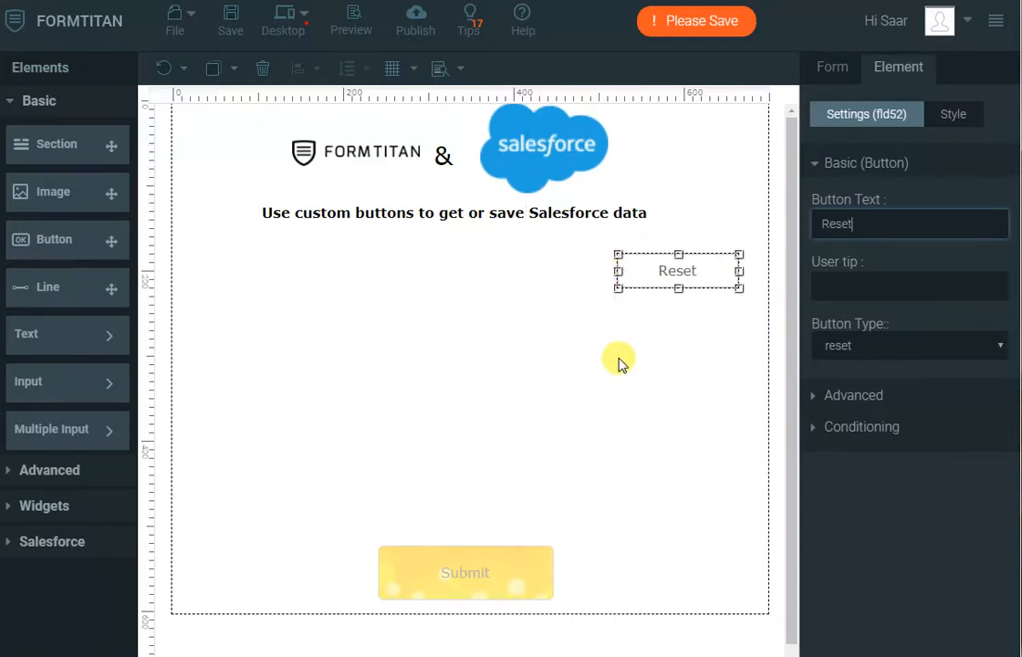
pyautogui.click(621, 360)
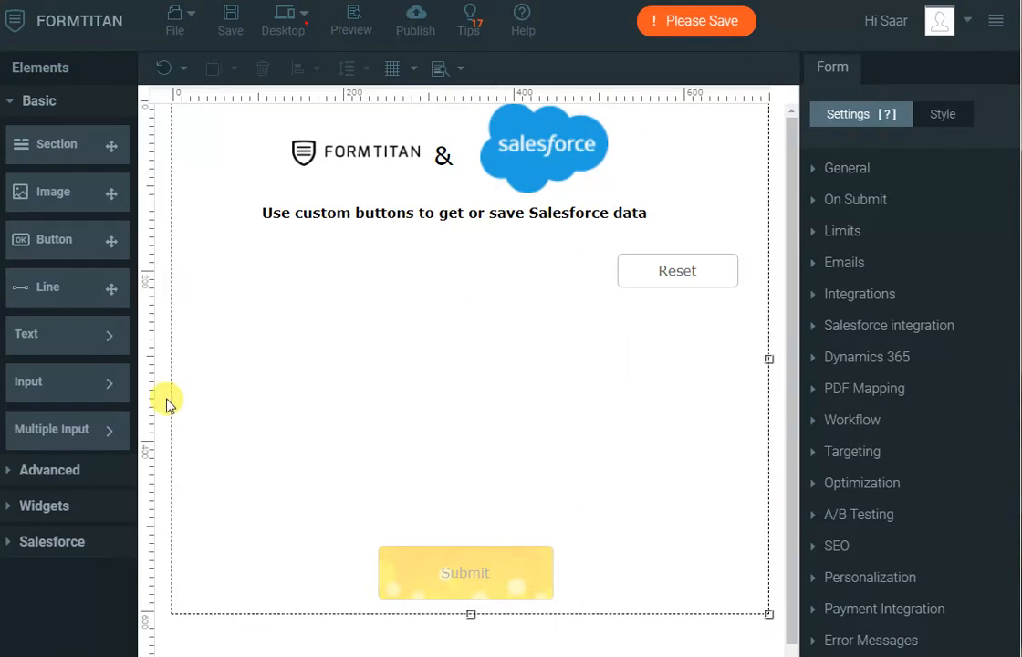
# Add a Textbox field below the heading and a DropDown field beneath it.
pyautogui.click(95, 385)
pyautogui.moveTo(189, 315); pyautogui.dragTo(308, 272)
pyautogui.click(62, 440)
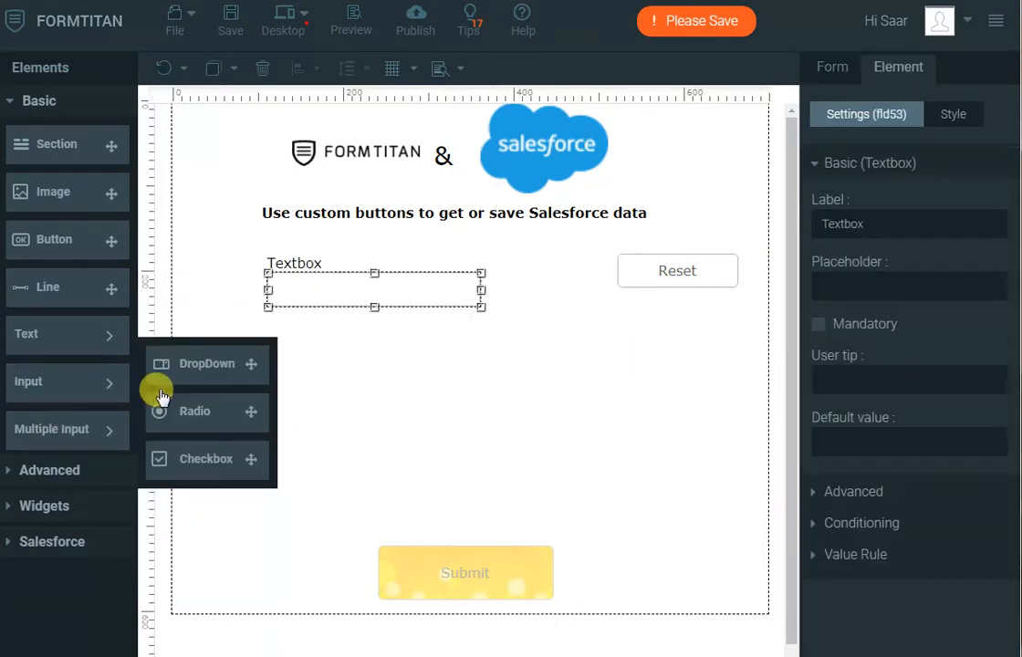
pyautogui.moveTo(166, 364); pyautogui.dragTo(315, 372)
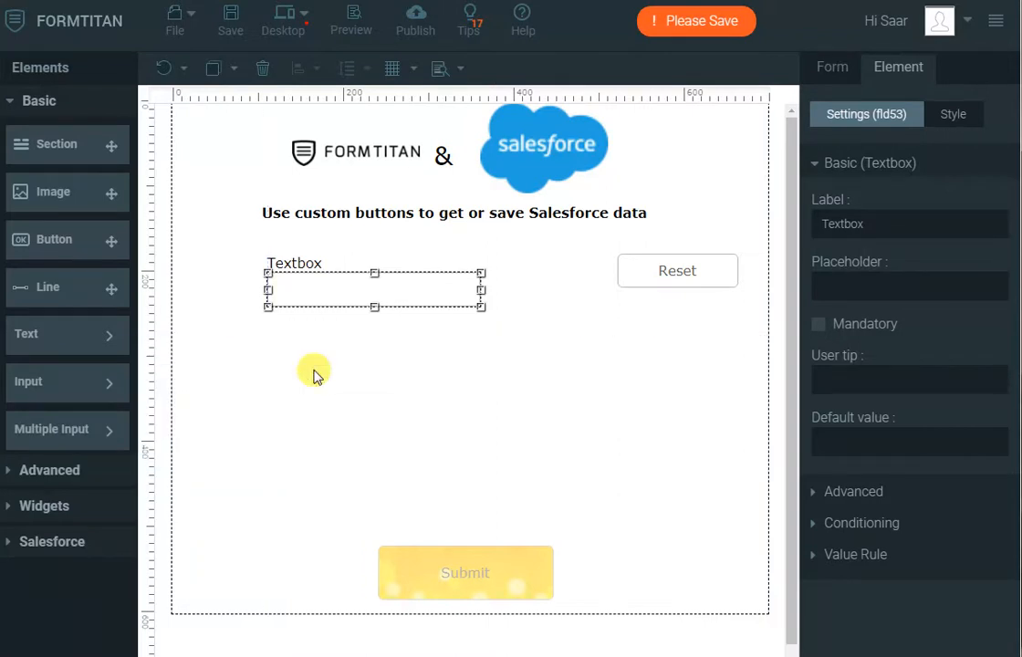
# Publish the form and test its Reset button on the live page with "text" and Third Choice filled in.
pyautogui.click(432, 30)
pyautogui.click(746, 107)
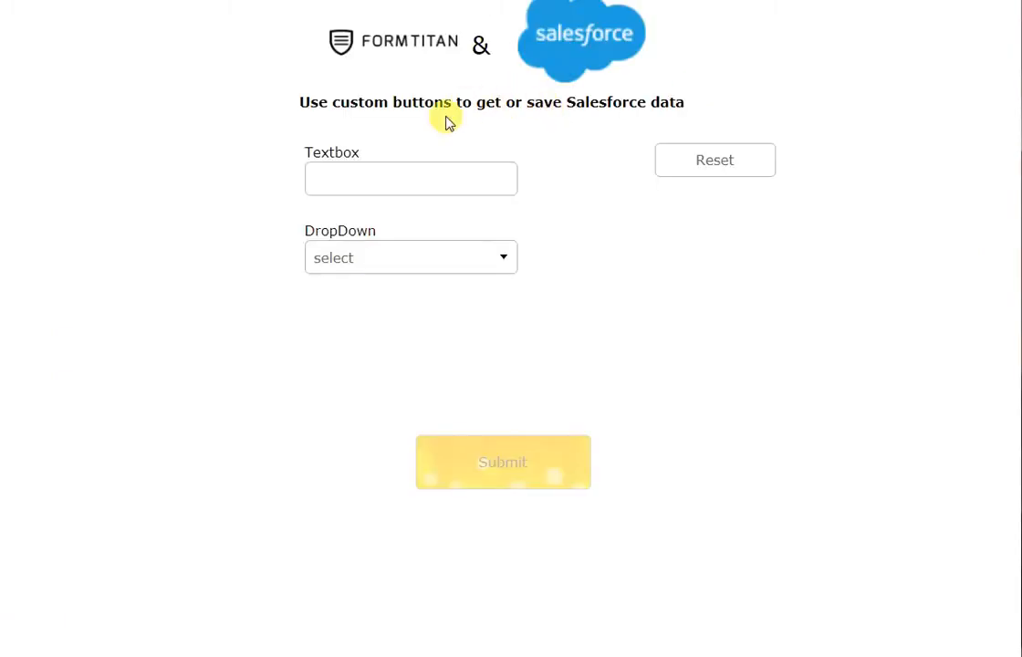
pyautogui.click(390, 181)
pyautogui.write('text')
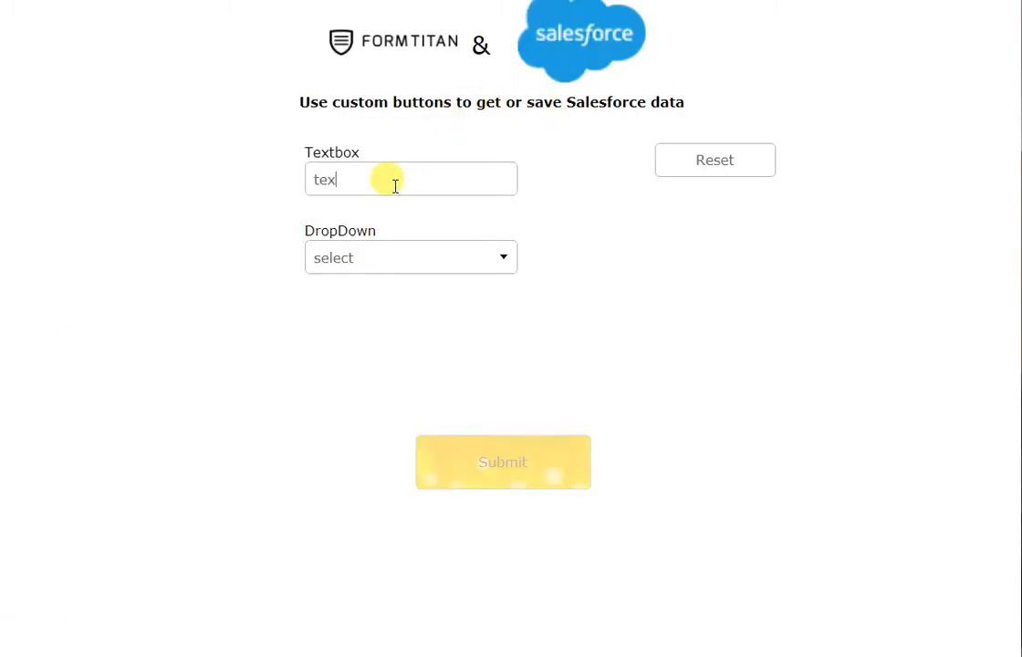
pyautogui.press('Tab')
pyautogui.hotkey('alt', 'Down')
pyautogui.press('Down')
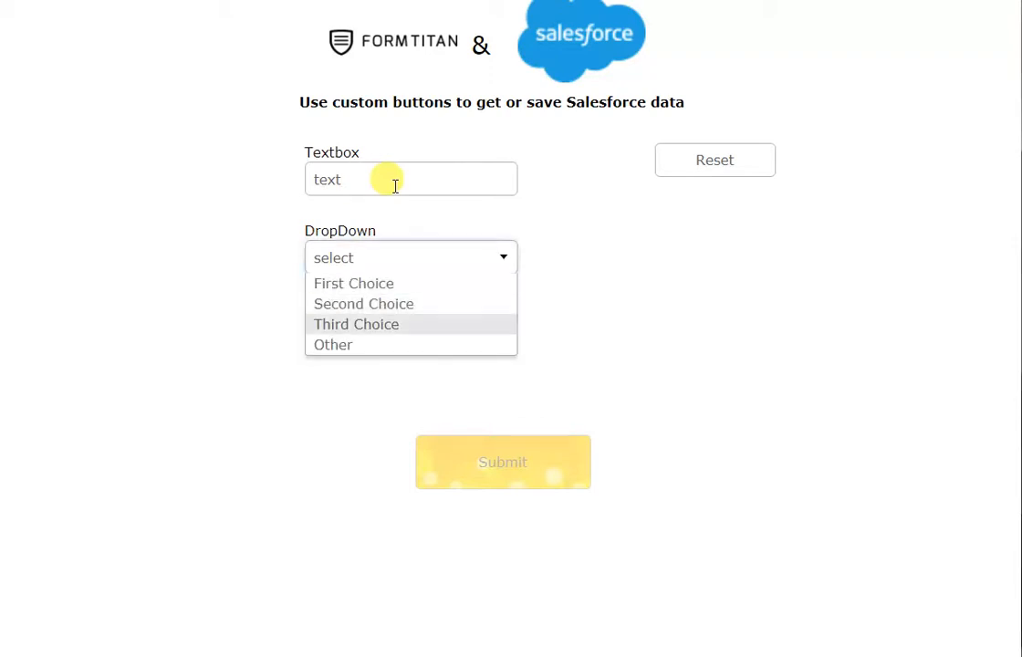
pyautogui.press('Return')
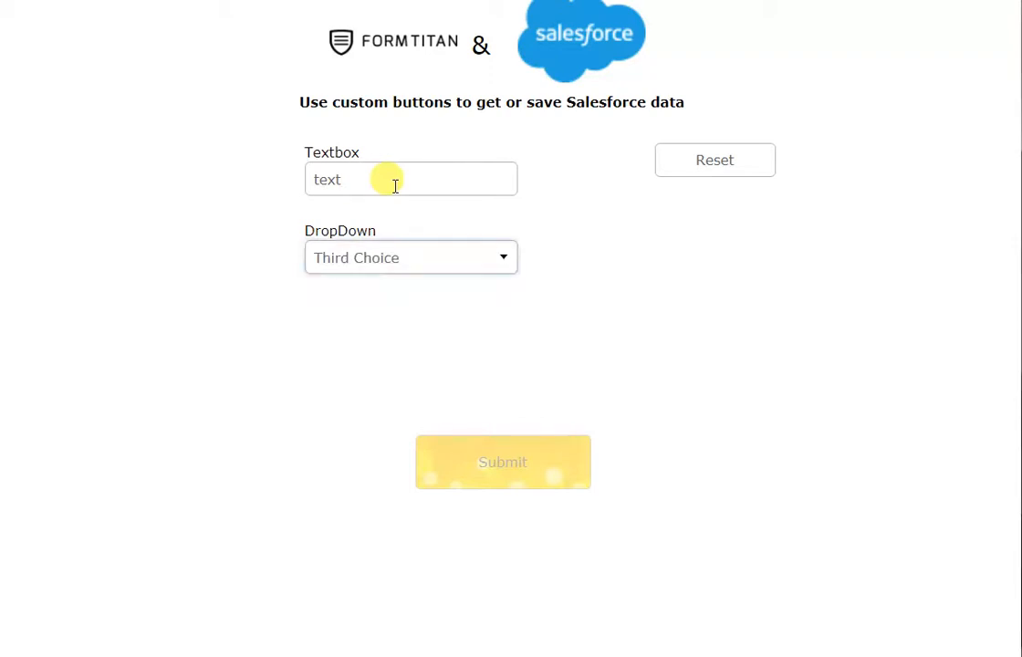
pyautogui.click(699, 170)
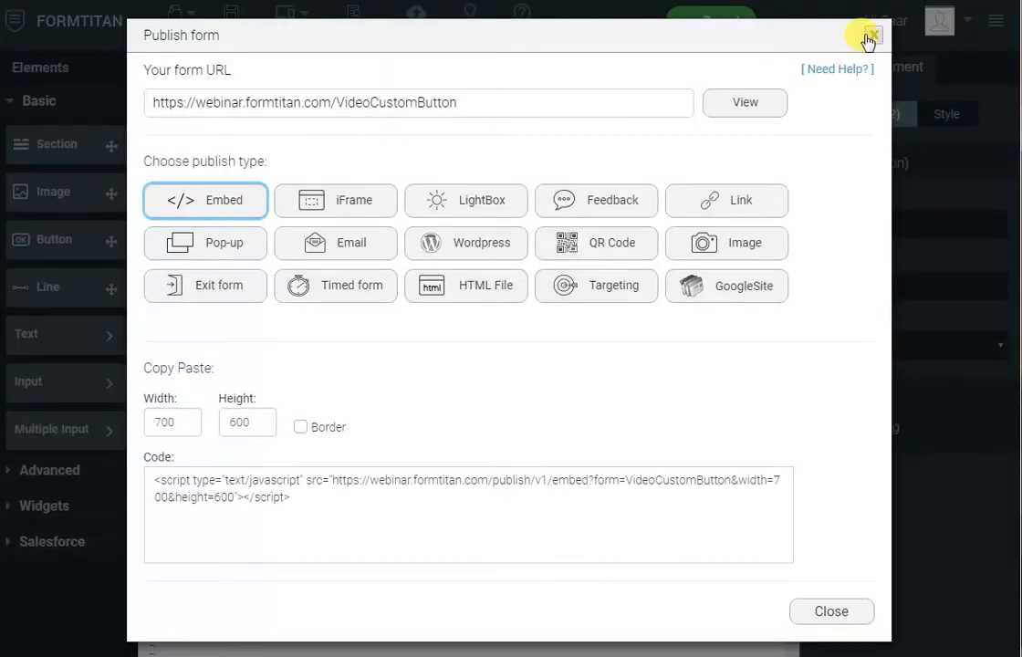
# Return to the form editor and set the Reset button's type to print.
pyautogui.click(870, 34)
pyautogui.click(685, 269)
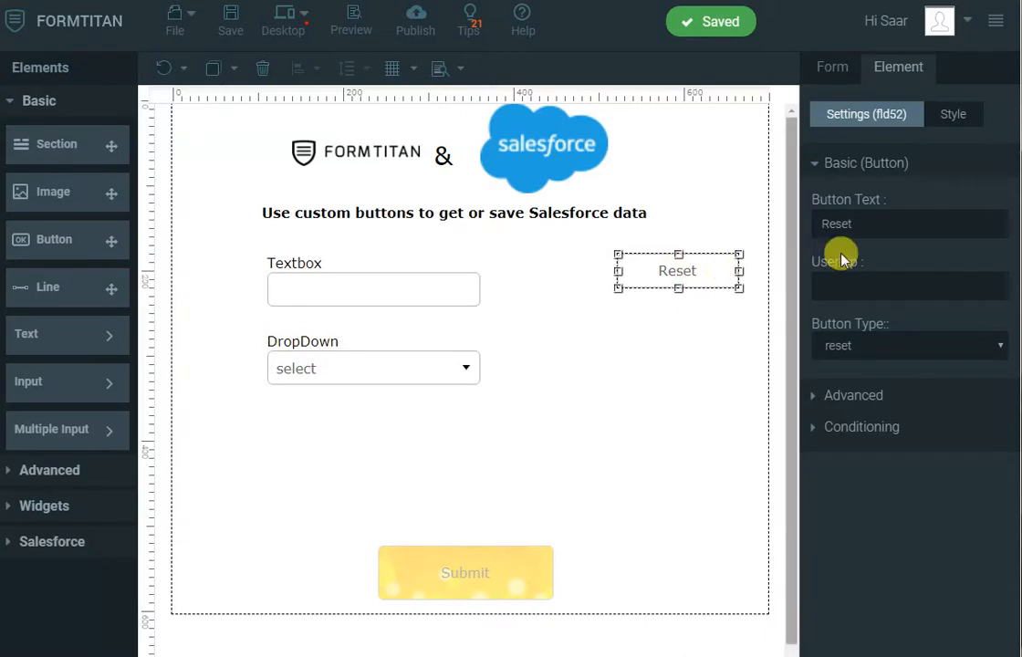
pyautogui.click(906, 350)
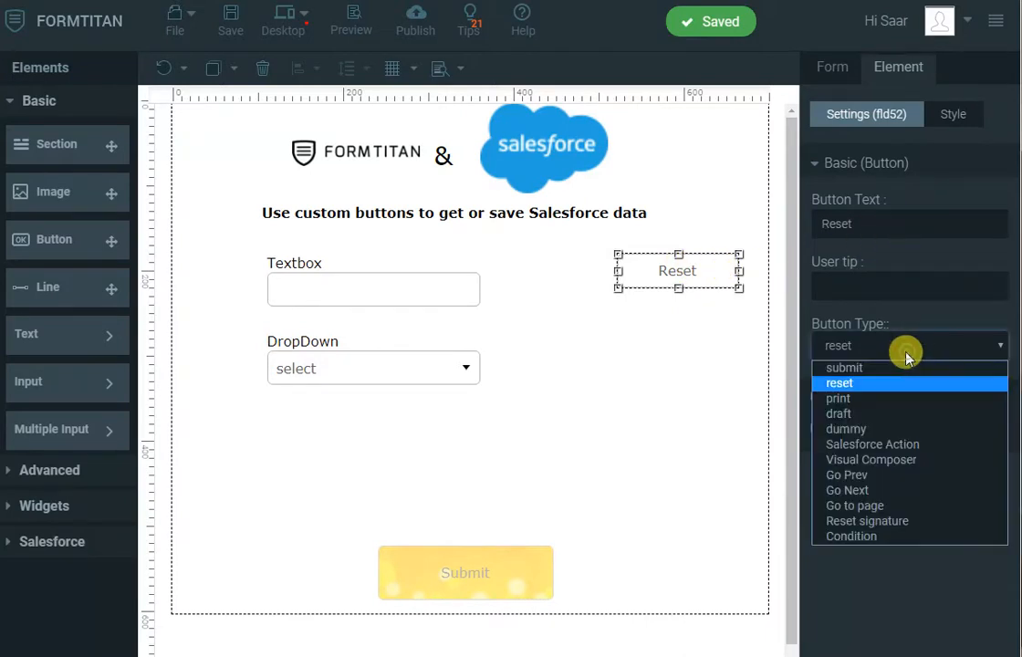
pyautogui.click(878, 401)
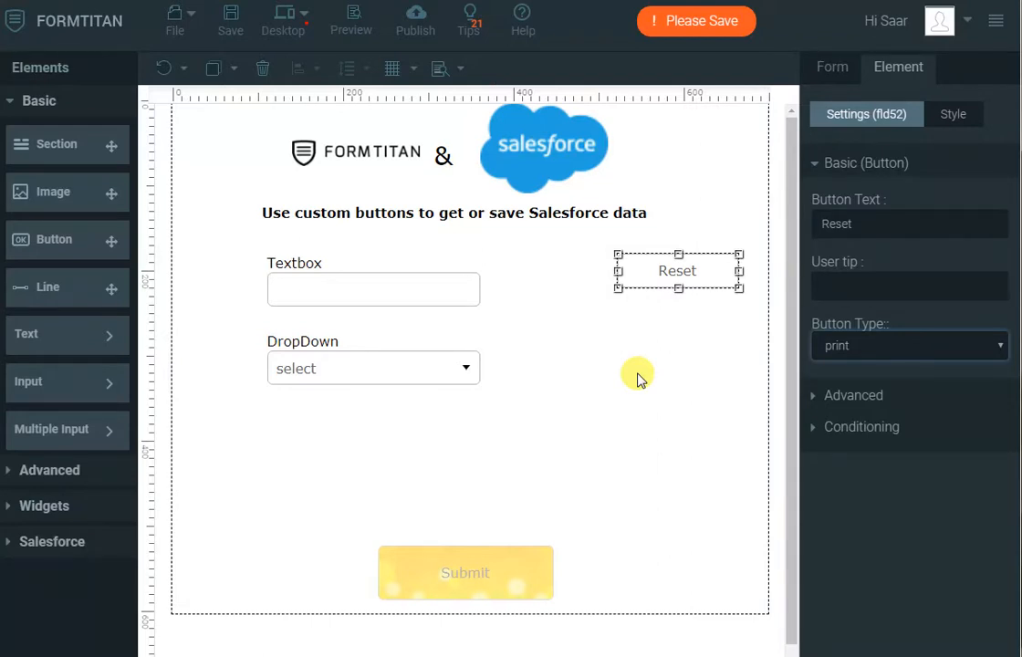
# Set the Reset button's type to draft and its text to "Save".
pyautogui.click(830, 343)
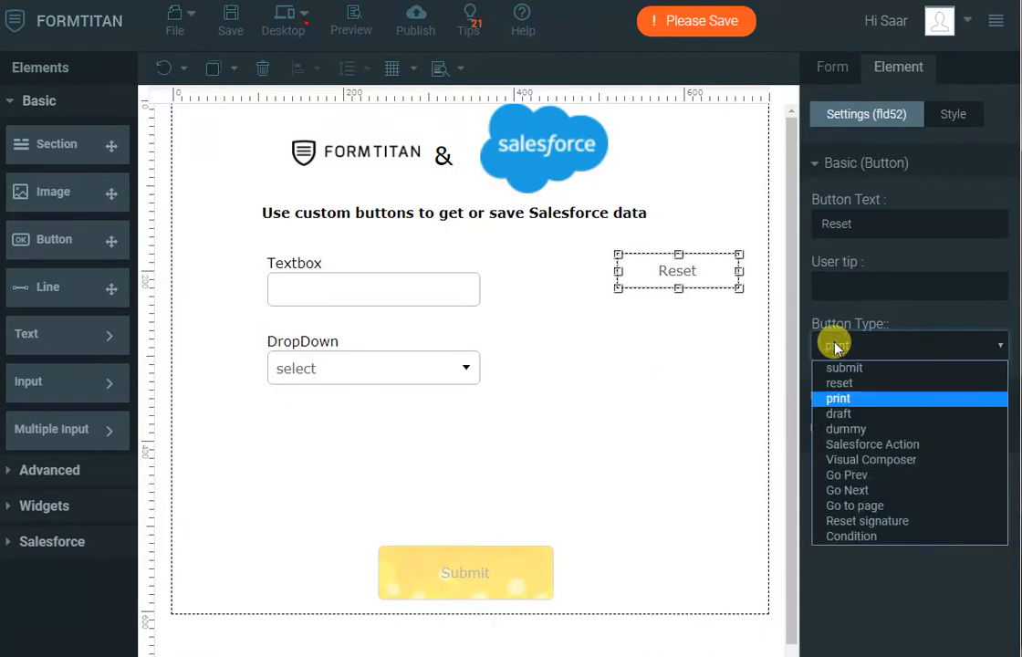
pyautogui.click(827, 415)
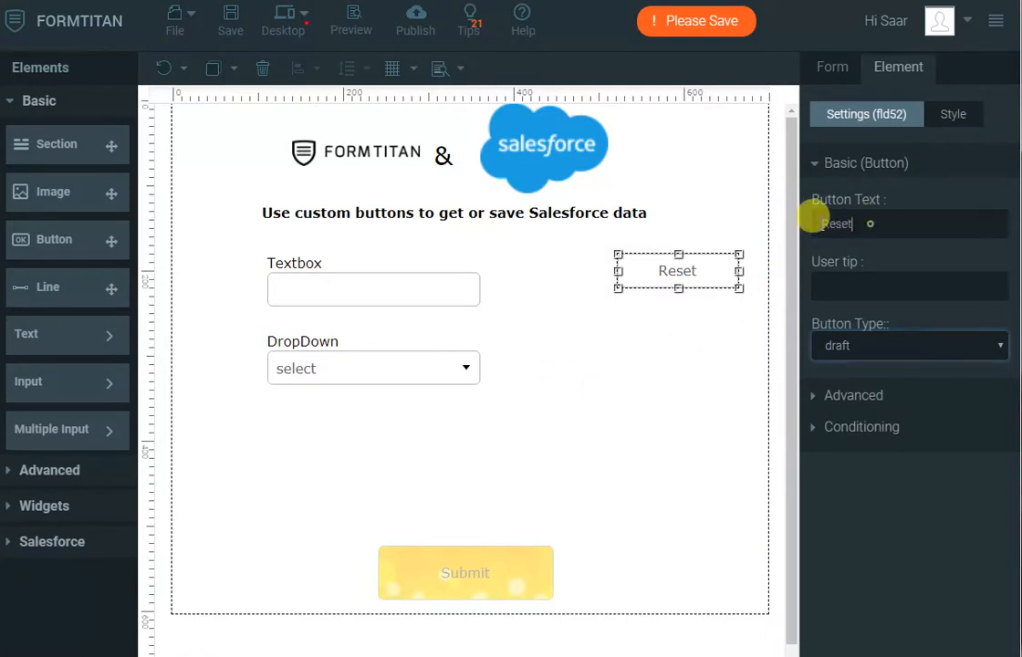
pyautogui.doubleClick(811, 221)
pyautogui.write('Save')
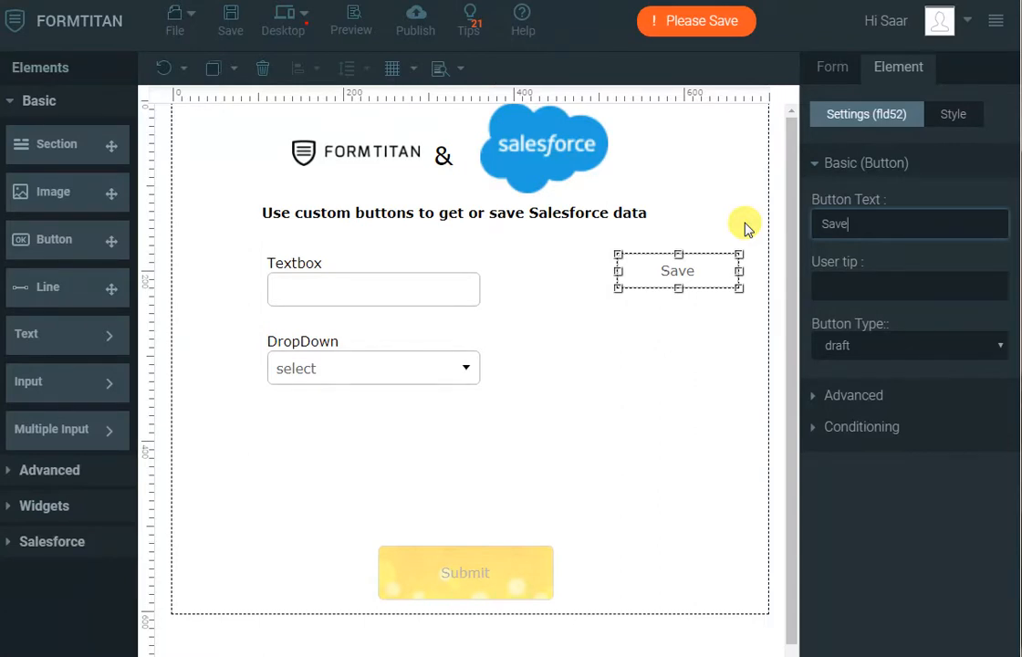
# Save the form and test its draft button on the live page with "text 1234" in the Textbox.
pyautogui.click(229, 26)
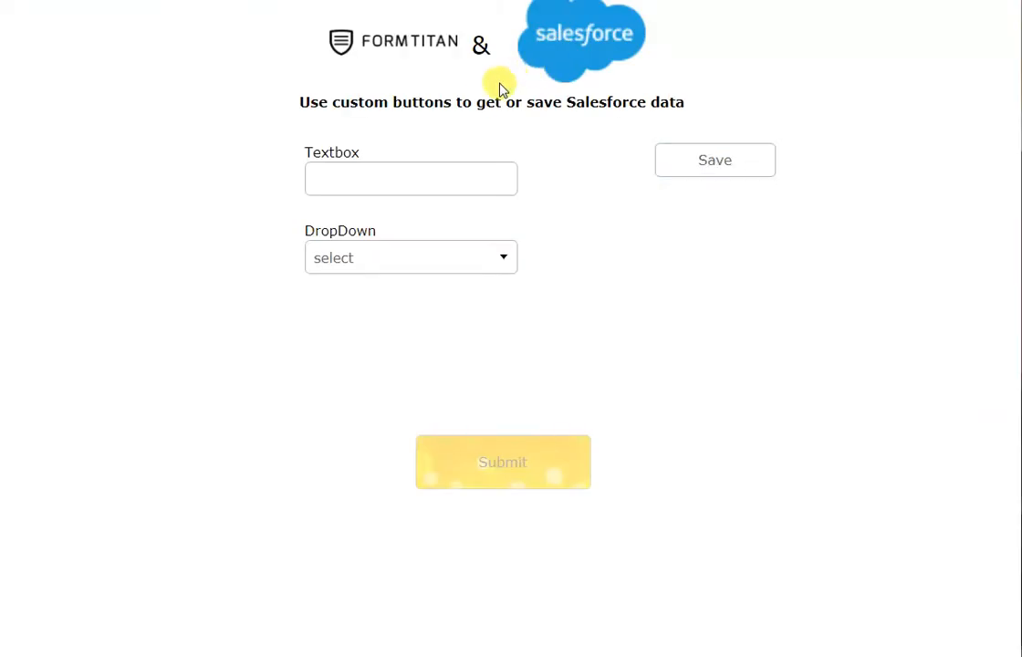
pyautogui.click(397, 181)
pyautogui.write('text 1234')
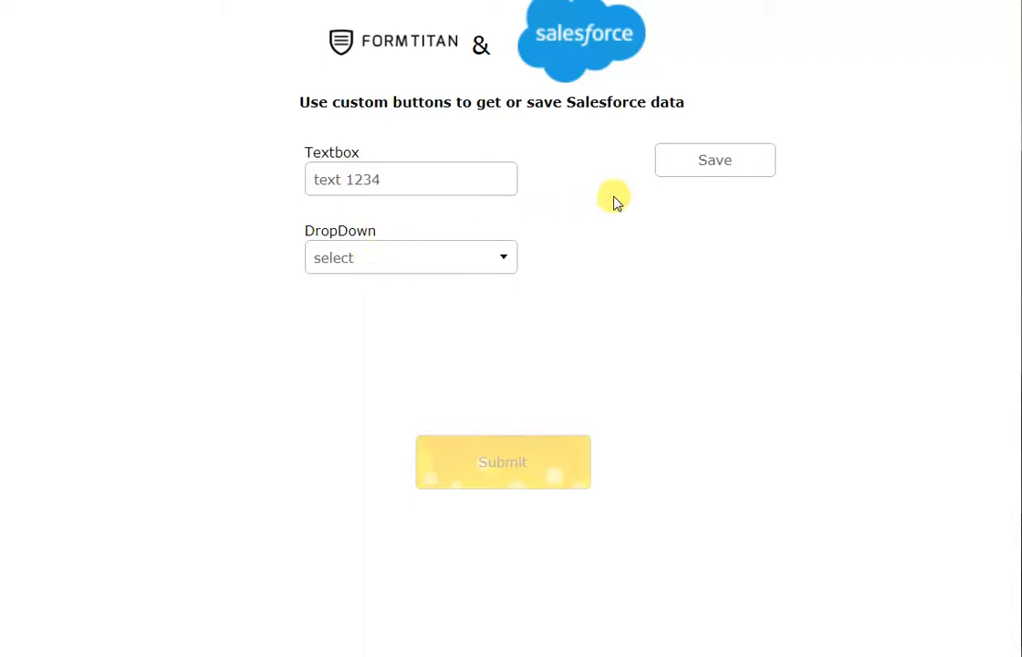
pyautogui.click(706, 166)
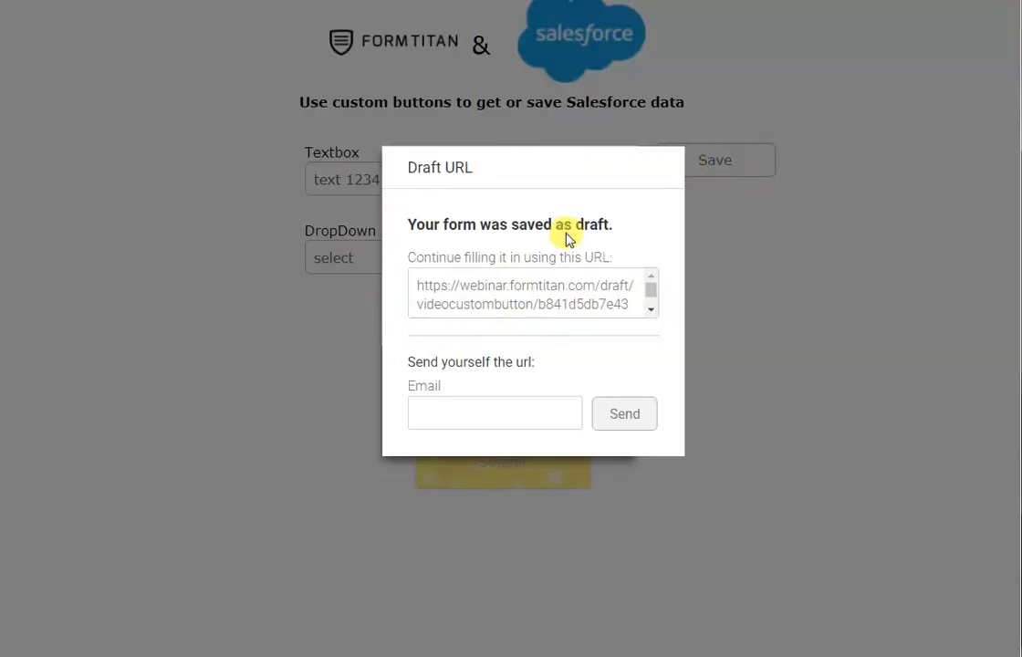
pyautogui.click(462, 414)
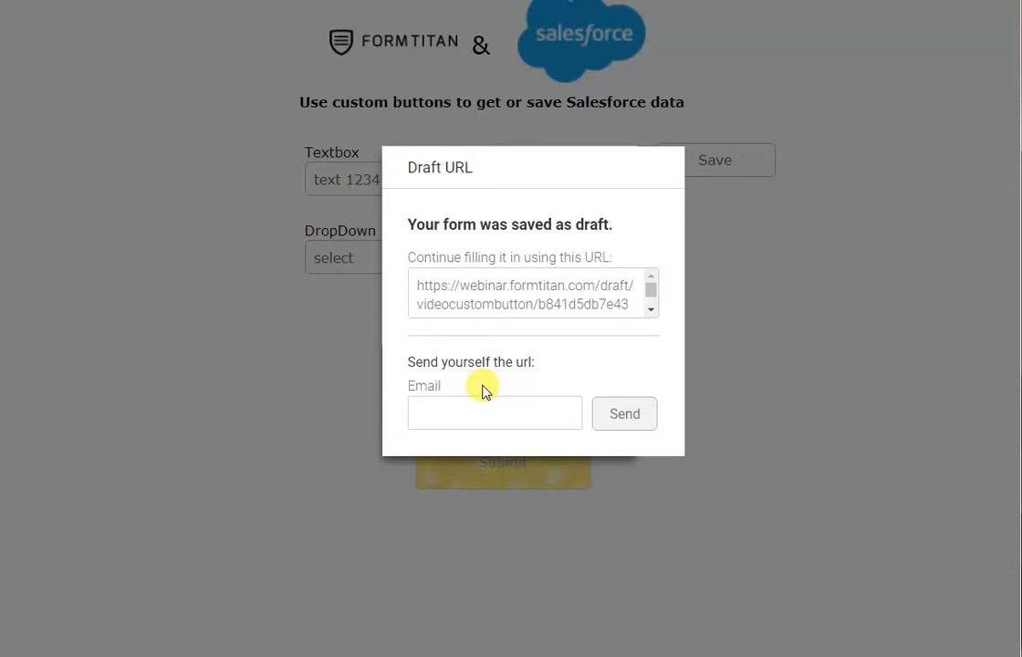
pyautogui.click(519, 297)
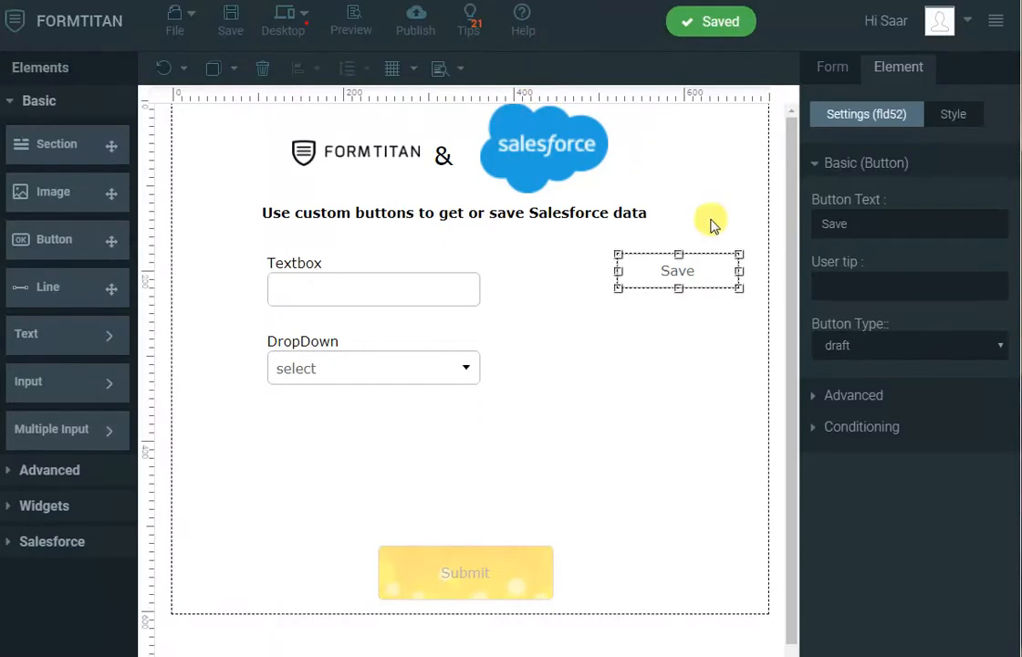
# Set the Save button's type to dummy and its text to "Search".
pyautogui.click(895, 347)
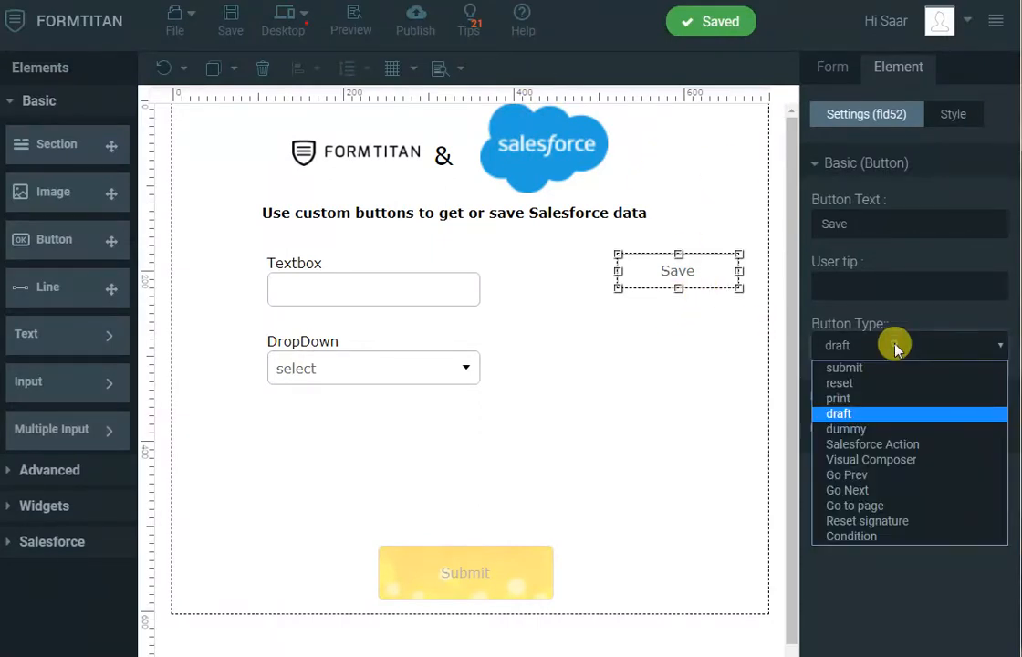
pyautogui.click(837, 429)
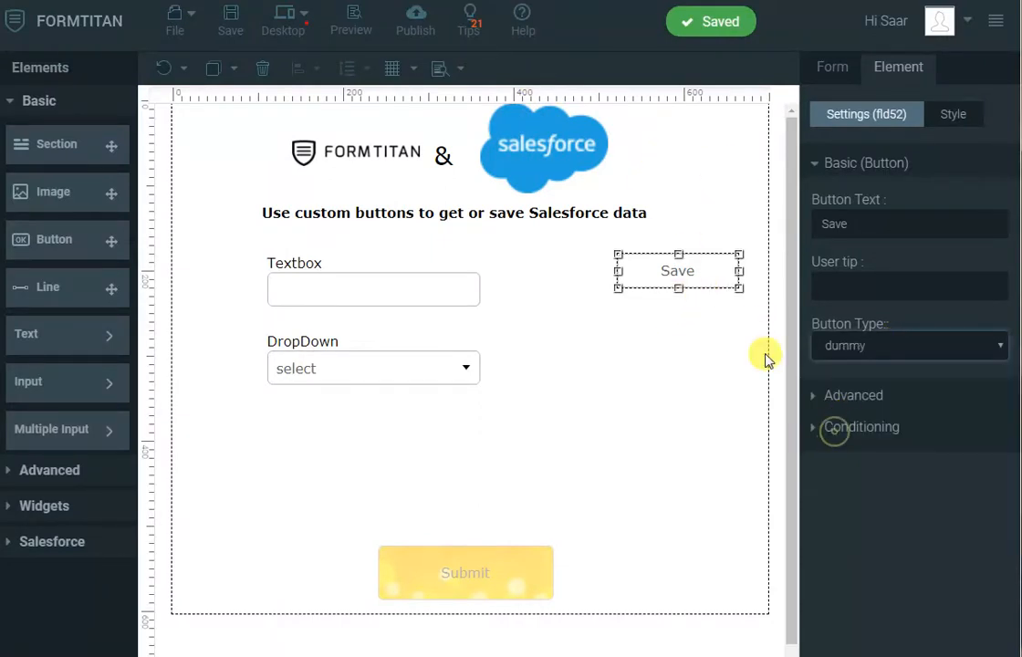
pyautogui.doubleClick(863, 219)
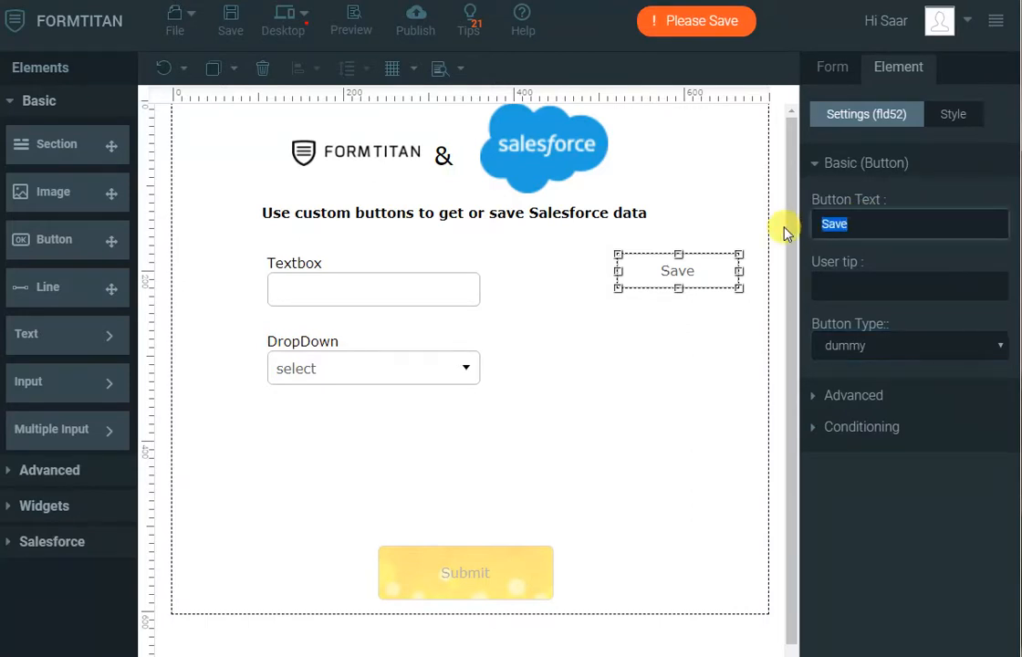
pyautogui.write('Search')
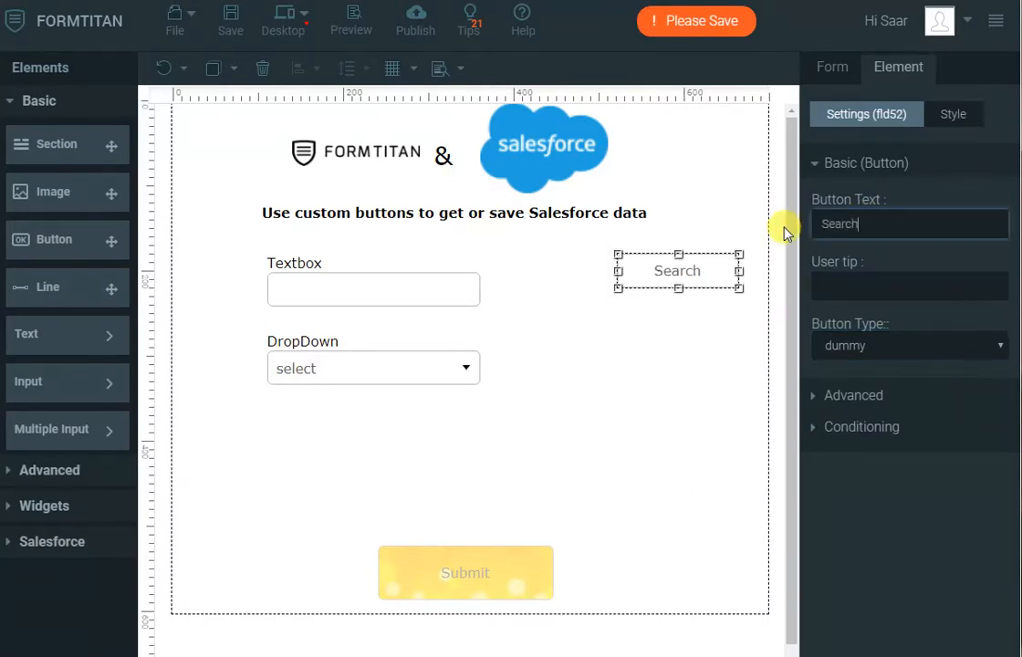
pyautogui.click(689, 333)
pyautogui.click(688, 265)
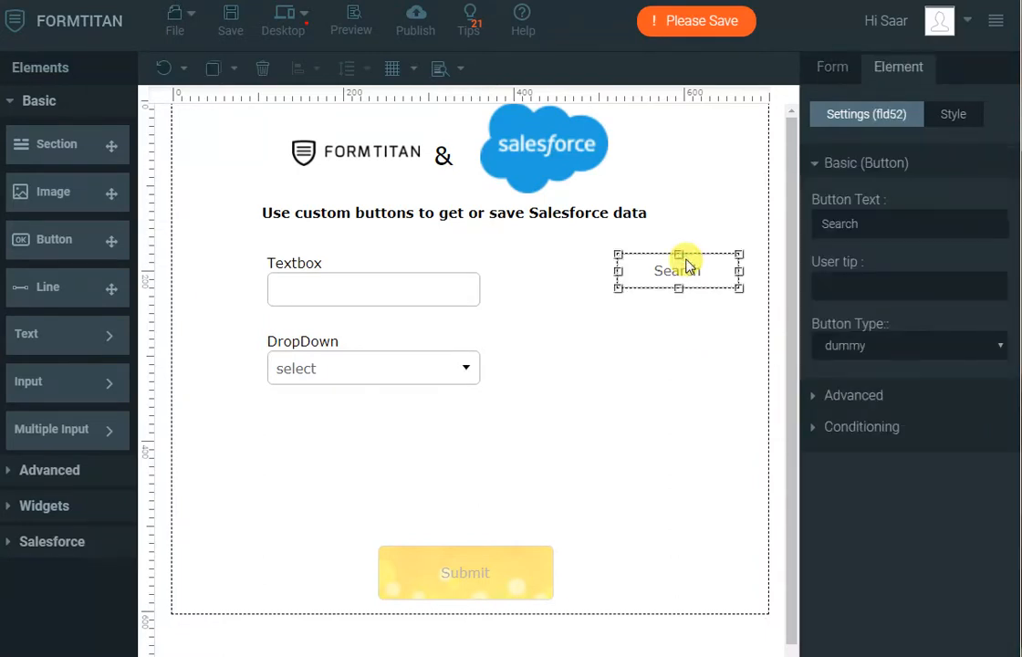
# Save the form and test the Search button on the live page.
pyautogui.click(238, 26)
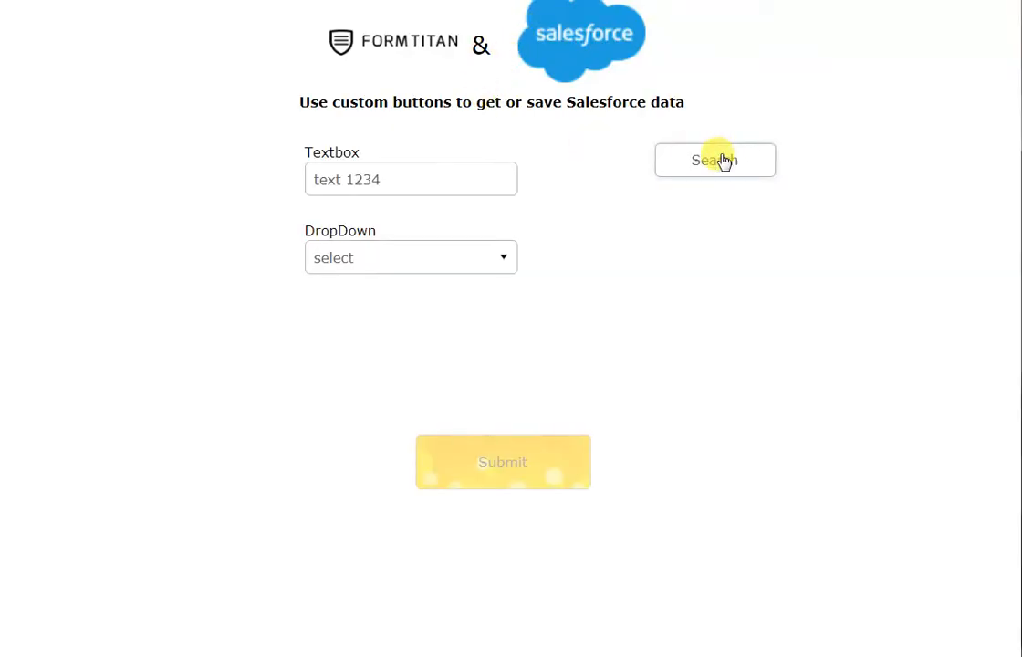
pyautogui.click(721, 158)
pyautogui.click(712, 161)
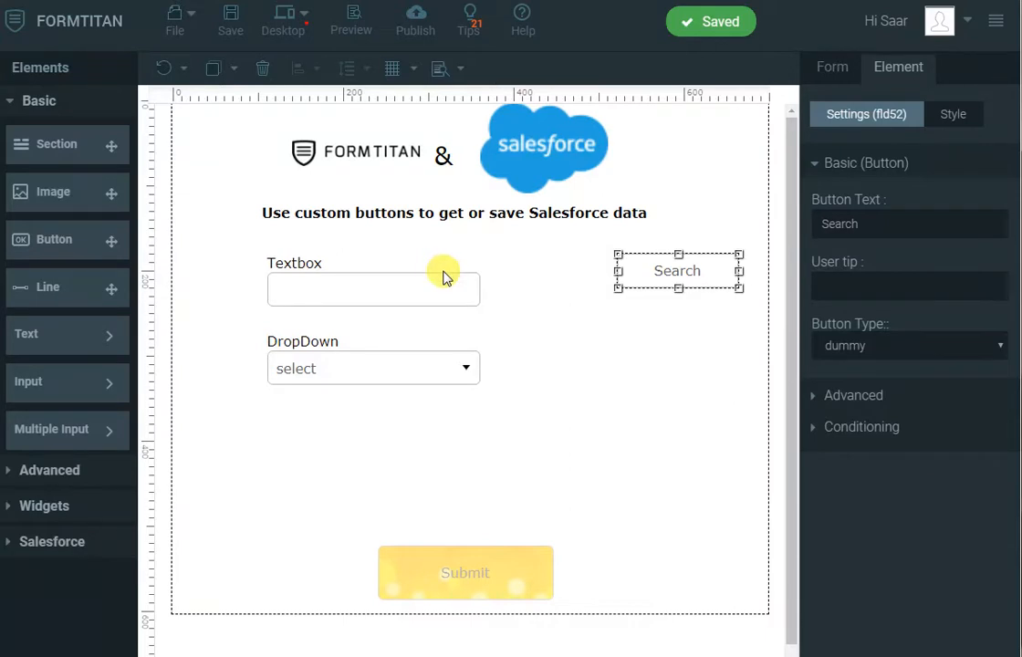
# Delete the Textbox and DropDown fields from the form.
pyautogui.click(422, 297)
pyautogui.press('Delete')
pyautogui.click(443, 369)
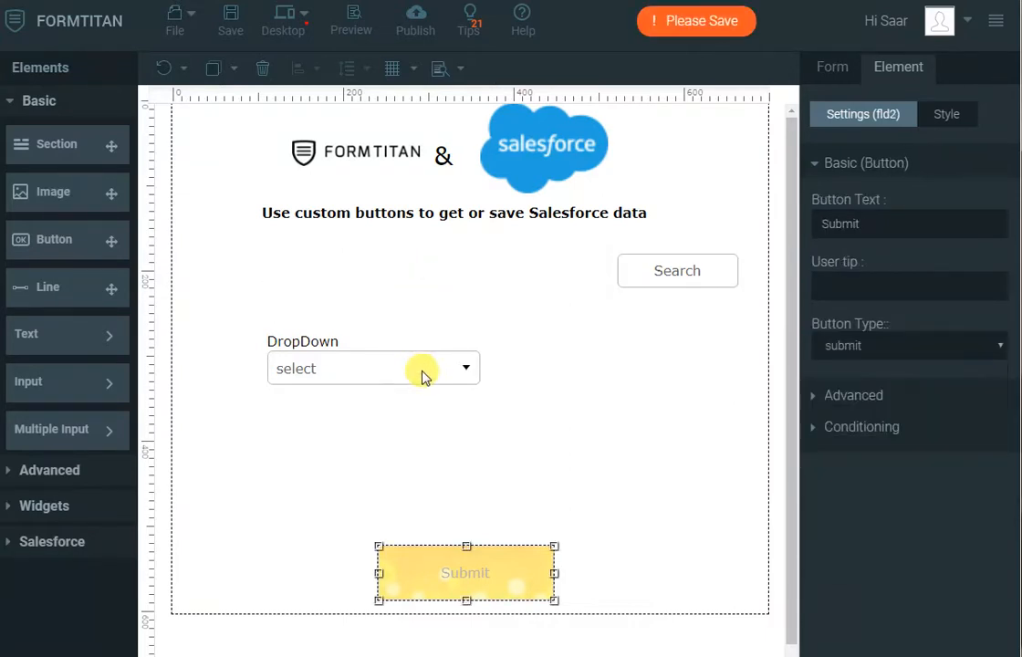
pyautogui.press('Delete')
# Add an Email field with a Full Name field below it, and place the narrowed Search button beside Email.
pyautogui.click(69, 388)
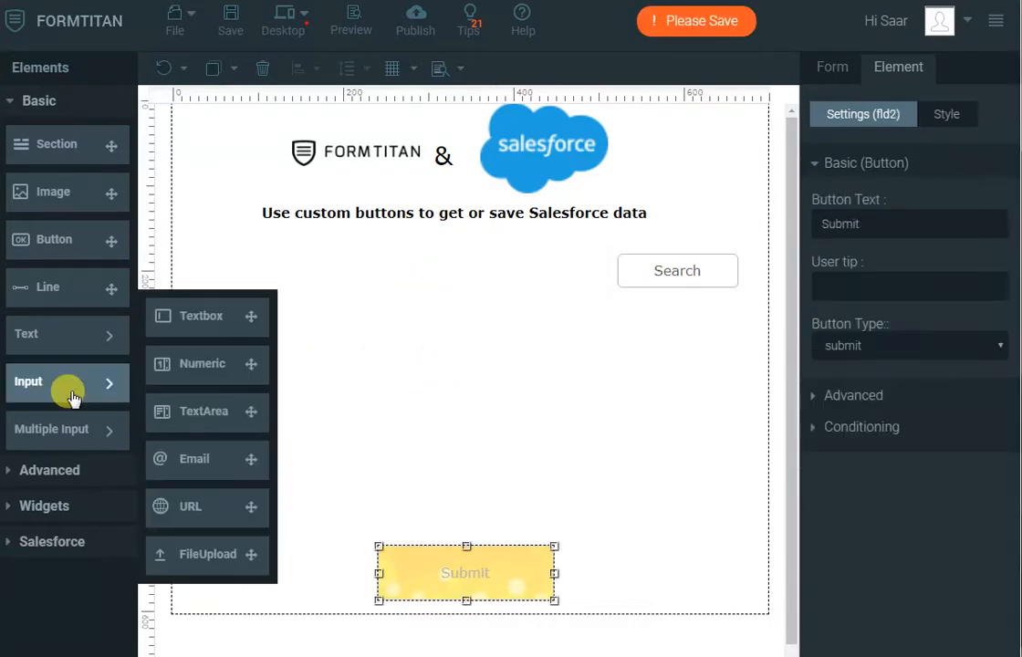
pyautogui.moveTo(201, 452); pyautogui.dragTo(320, 260)
pyautogui.click(63, 467)
pyautogui.moveTo(32, 228); pyautogui.dragTo(333, 335)
pyautogui.moveTo(620, 271); pyautogui.dragTo(574, 270)
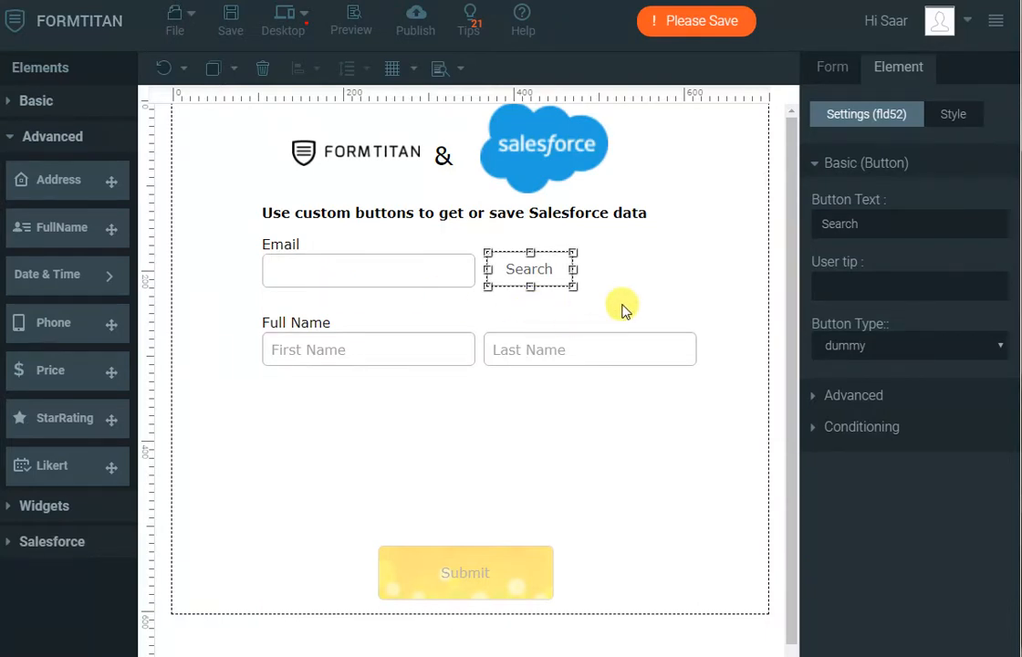
# Add a Contact object to the form's Get From Salesforce mapping.
pyautogui.click(671, 300)
pyautogui.click(861, 324)
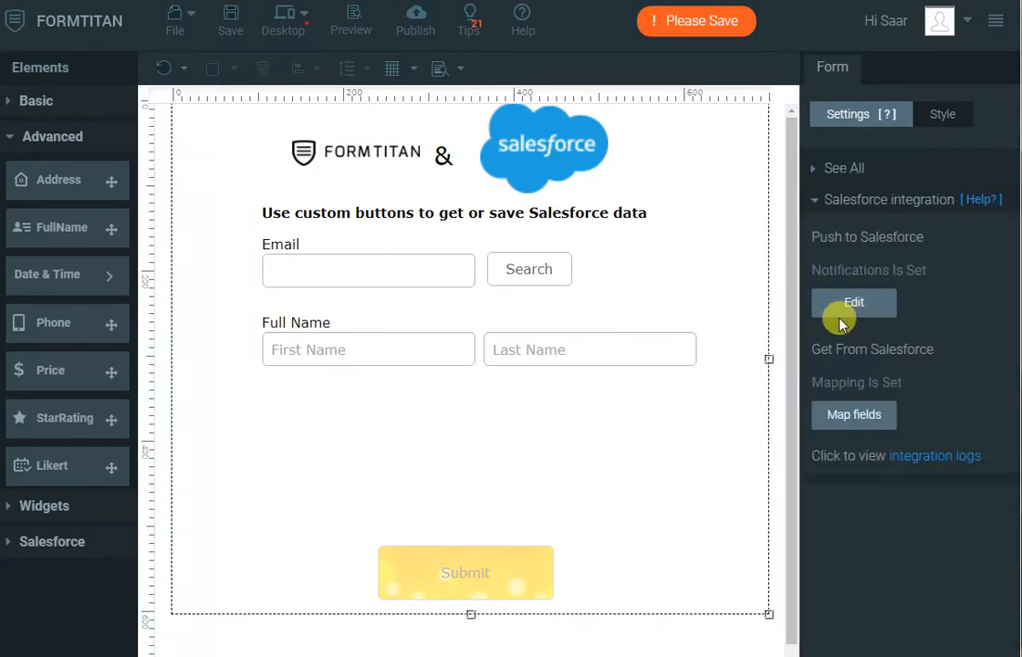
pyautogui.click(854, 415)
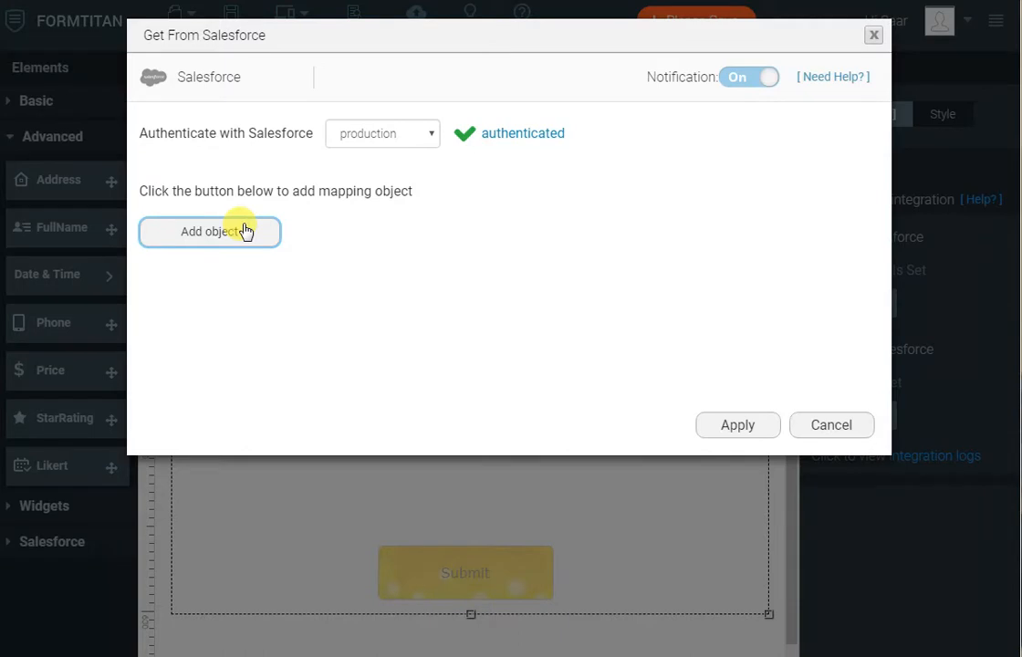
pyautogui.click(243, 232)
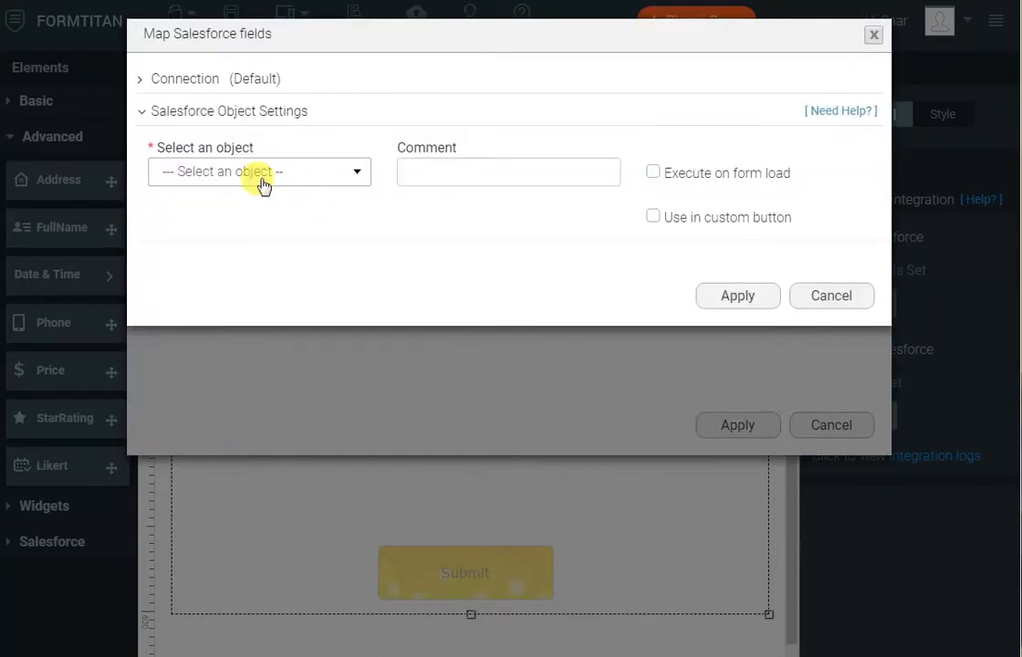
pyautogui.click(261, 176)
pyautogui.write('cont')
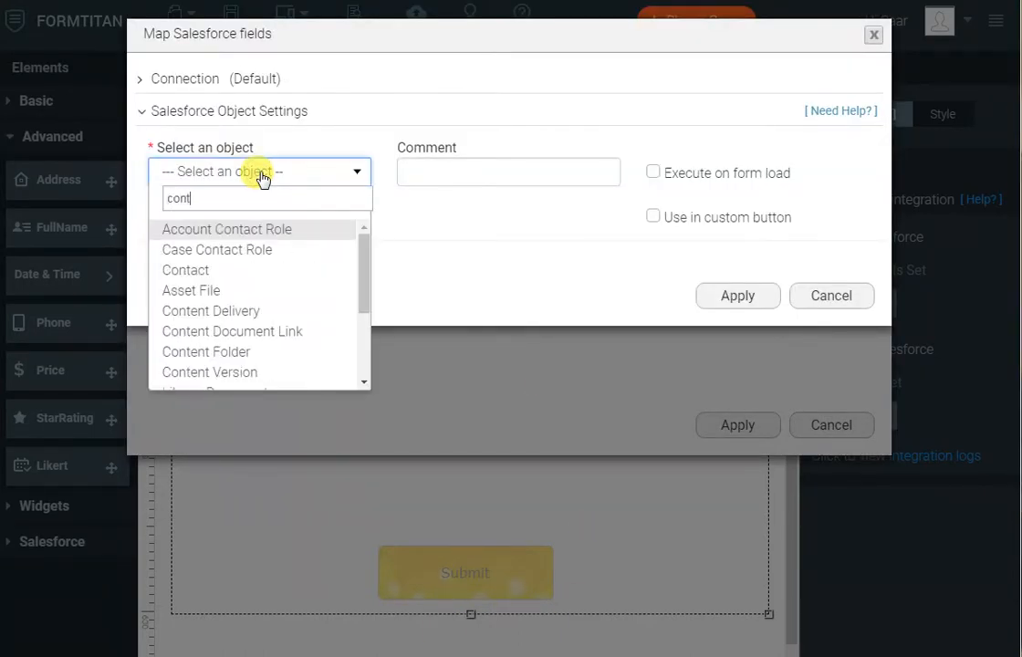
pyautogui.press('Down')
pyautogui.press('Down')
pyautogui.press('Return')
# Set the Contact condition so the Salesforce Email field equals the form's Email field, and apply it.
pyautogui.click(228, 263)
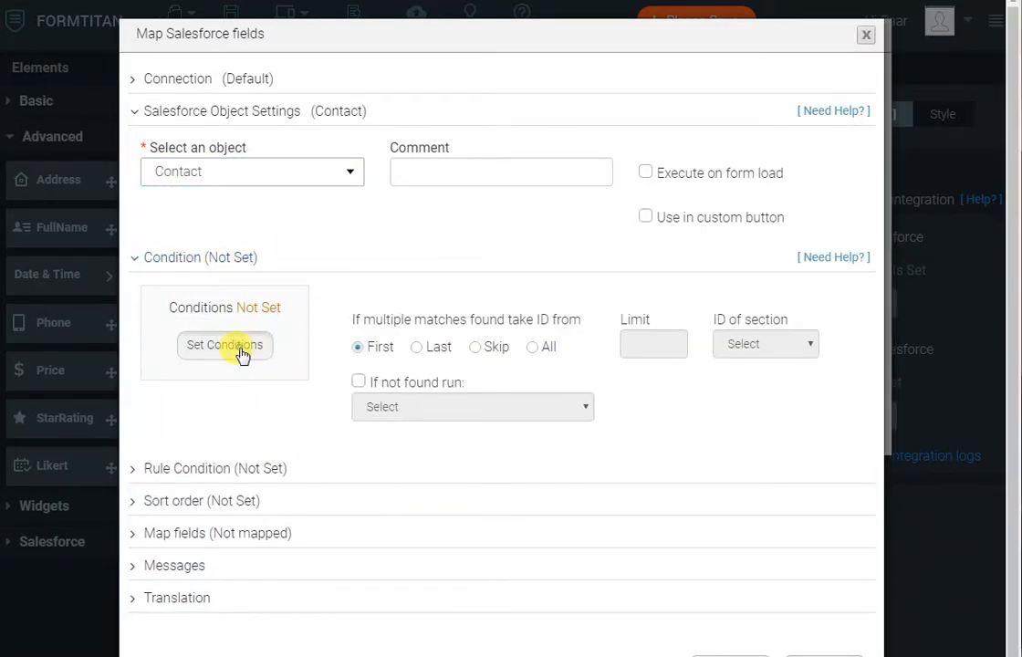
pyautogui.click(239, 354)
pyautogui.click(295, 89)
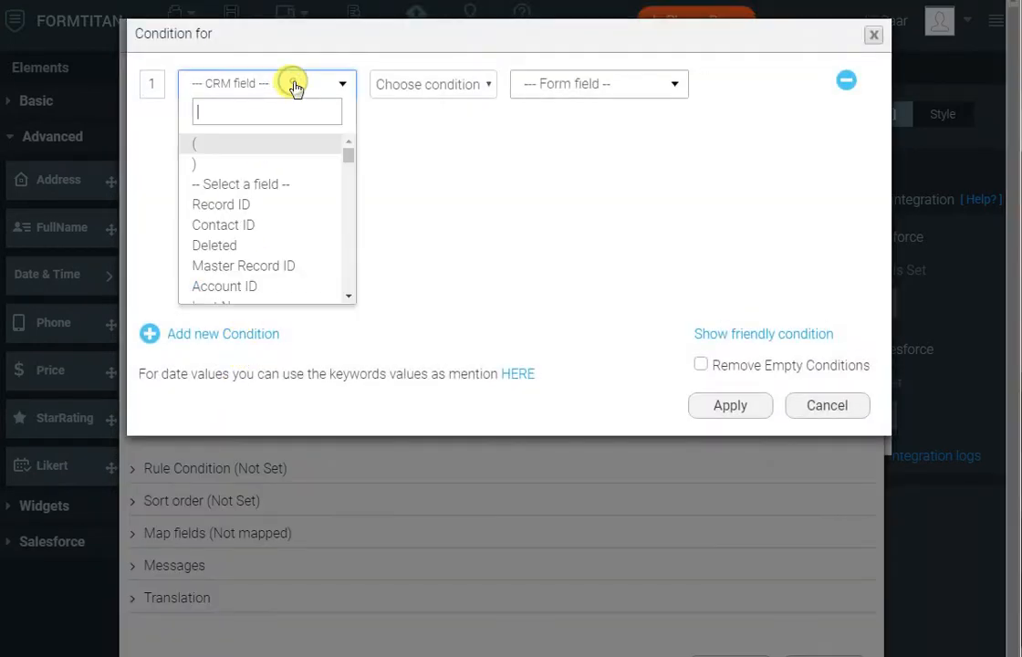
pyautogui.write('email')
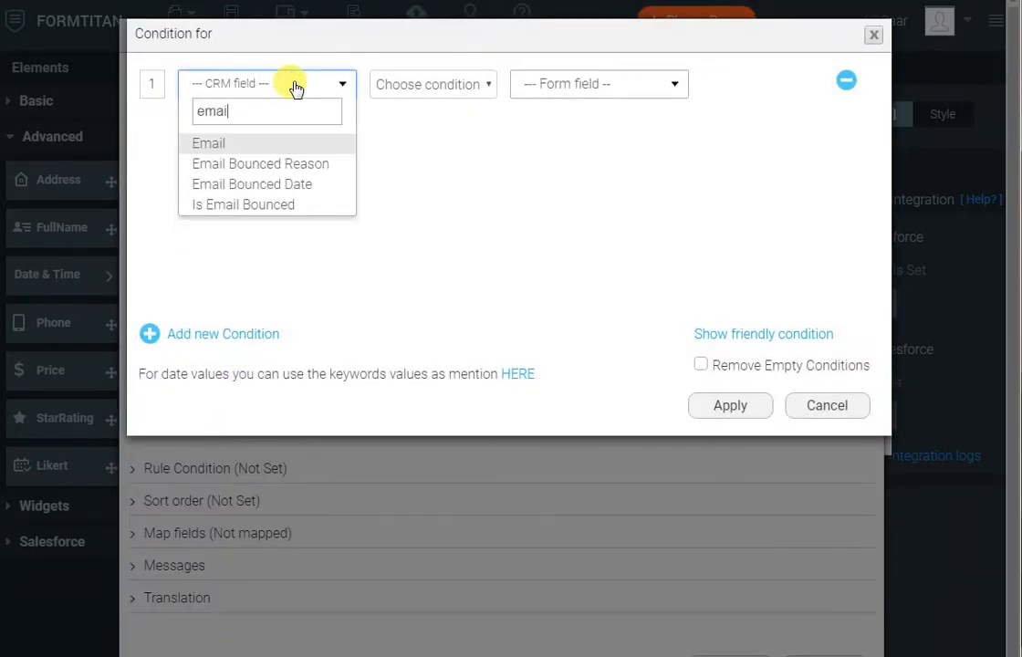
pyautogui.press('Return')
pyautogui.press('e')
pyautogui.press('Tab')
pyautogui.write('em')
pyautogui.press('Return')
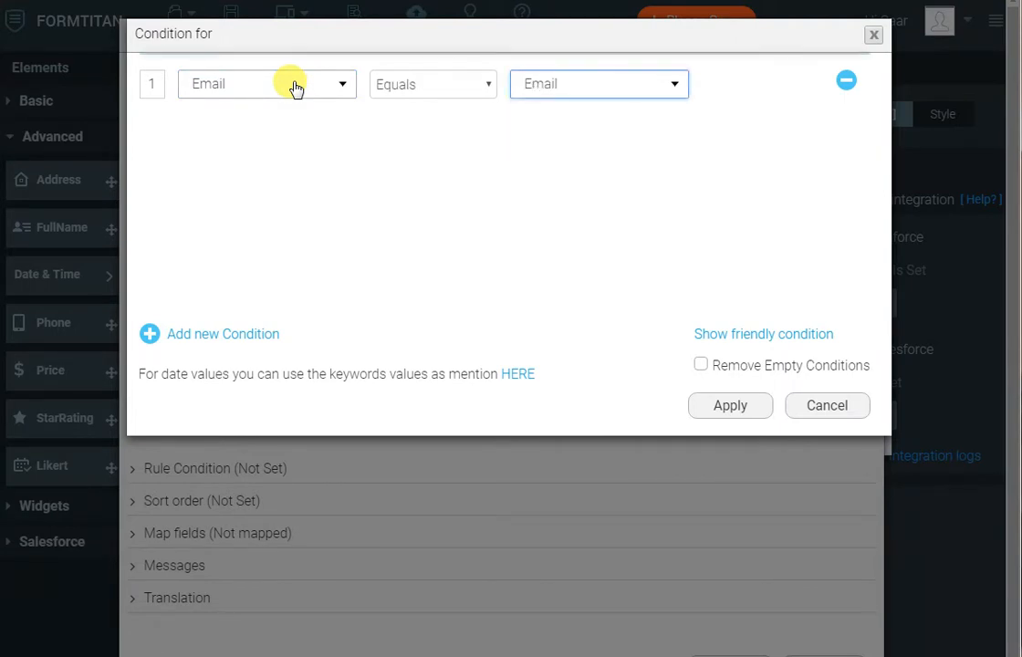
pyautogui.click(723, 407)
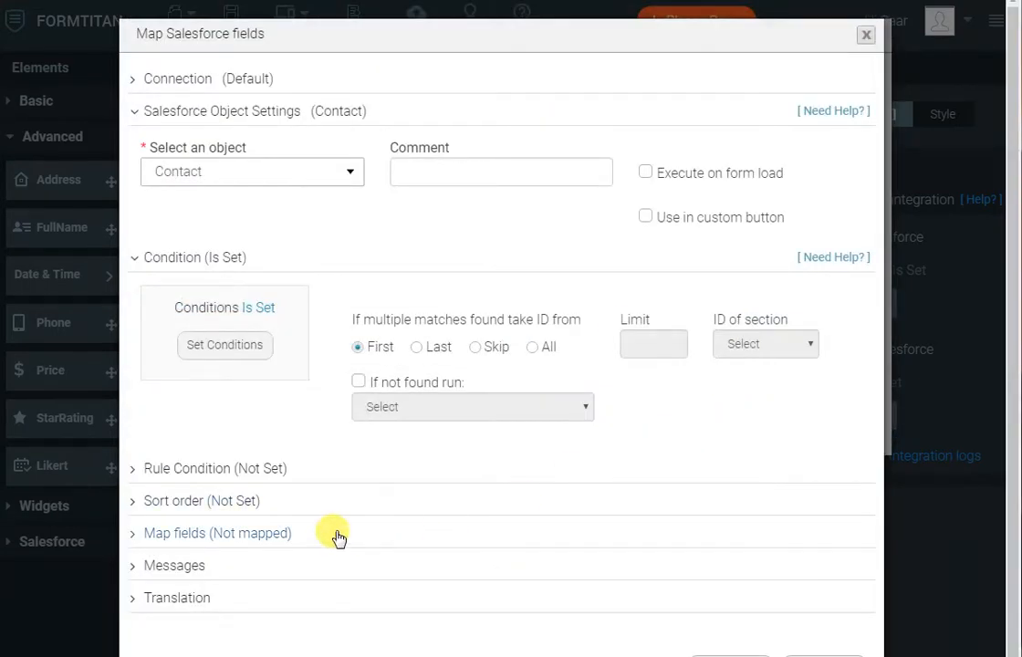
# Map Full Name.First Name to First Name and Full Name.Last Name to Last Name, and apply the mapping.
pyautogui.click(338, 539)
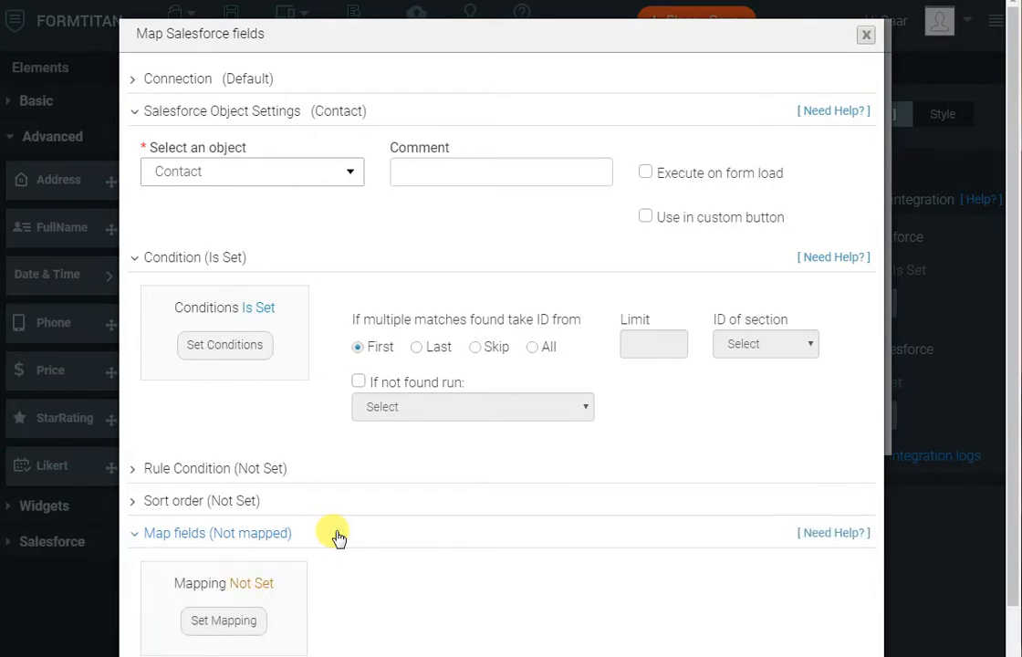
pyautogui.click(246, 619)
pyautogui.scroll(-3, 354, 418)
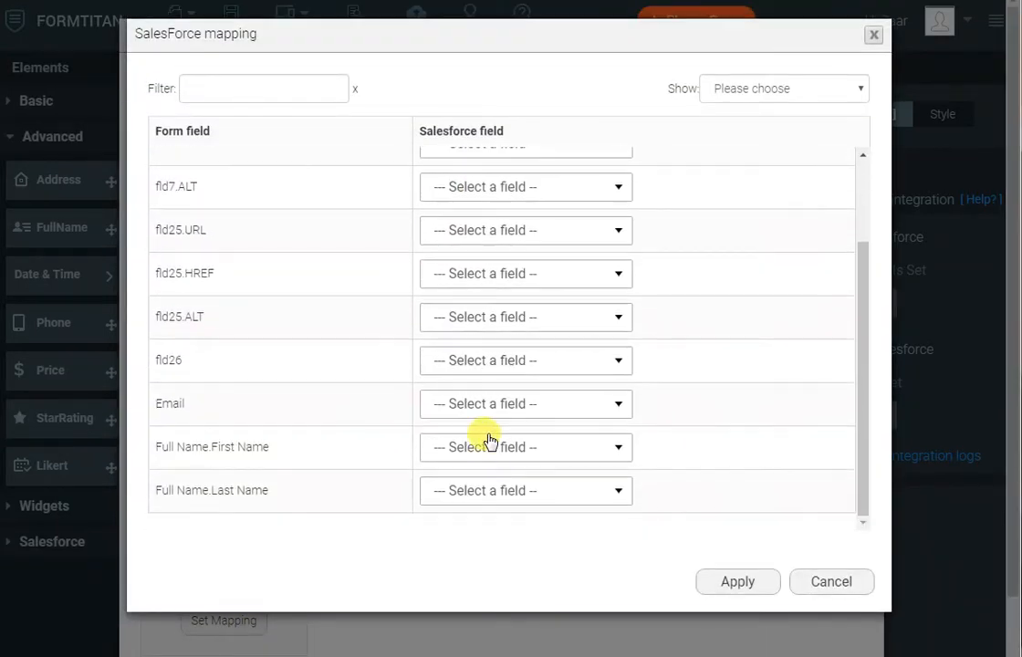
pyautogui.click(498, 445)
pyautogui.write('fir')
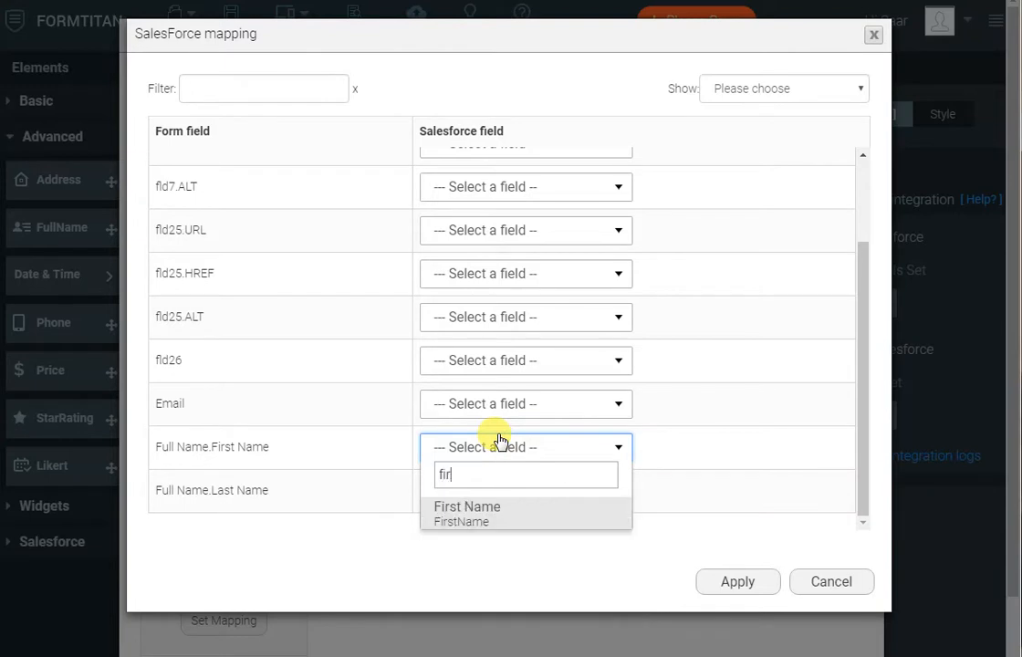
pyautogui.press('Return')
pyautogui.press('Tab')
pyautogui.write('la')
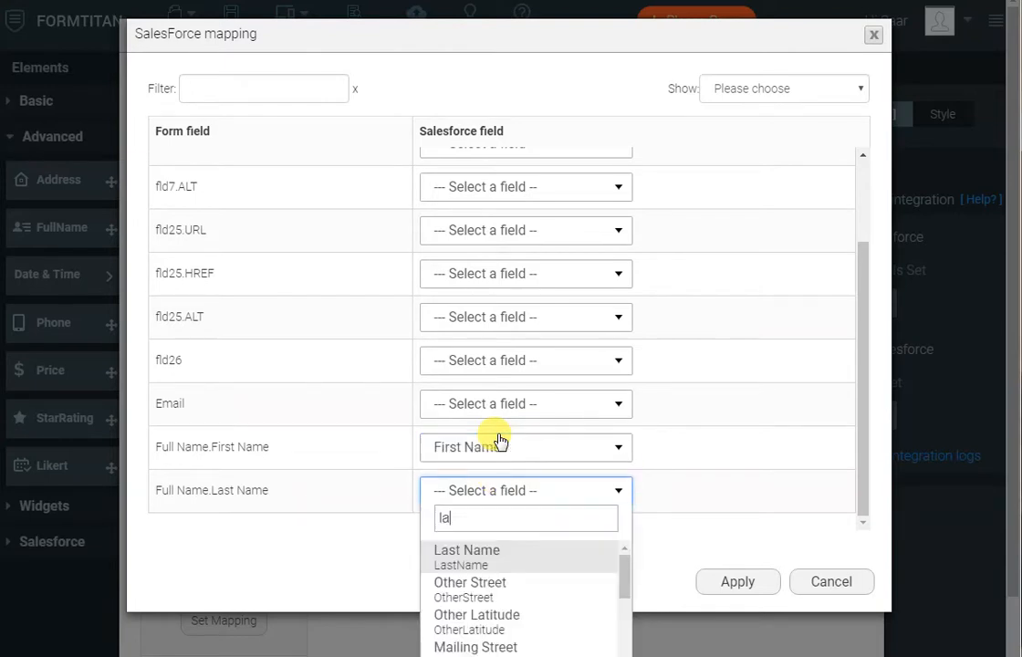
pyautogui.write('st')
pyautogui.press('Return')
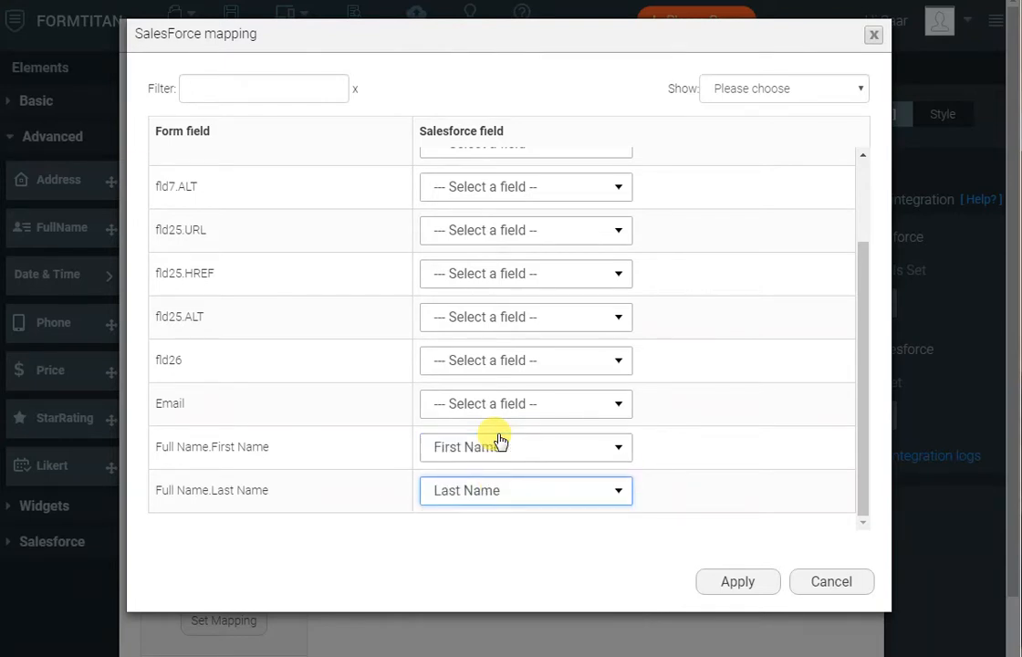
pyautogui.click(739, 583)
# Apply the Contact object settings and the Get From Salesforce configuration, and save the form.
pyautogui.scroll(-2, 840, 493)
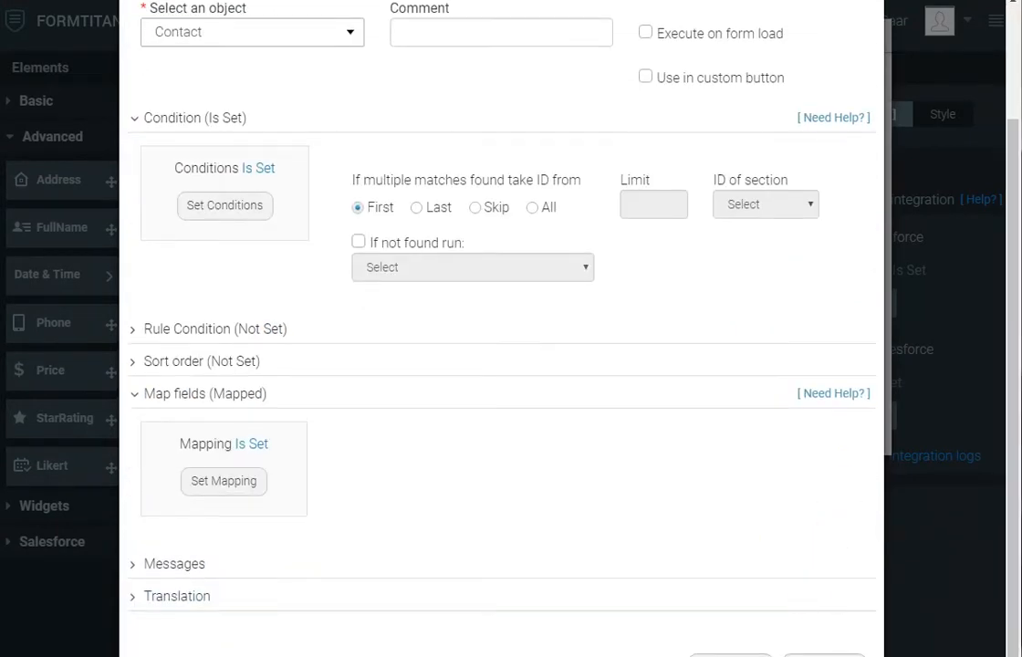
pyautogui.click(727, 654)
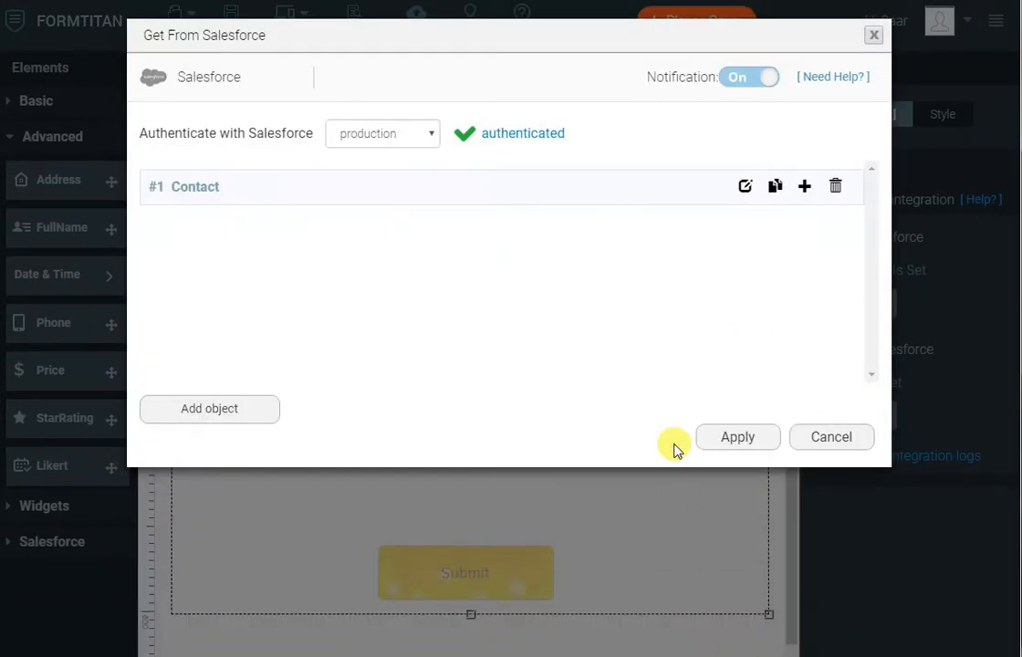
pyautogui.click(723, 435)
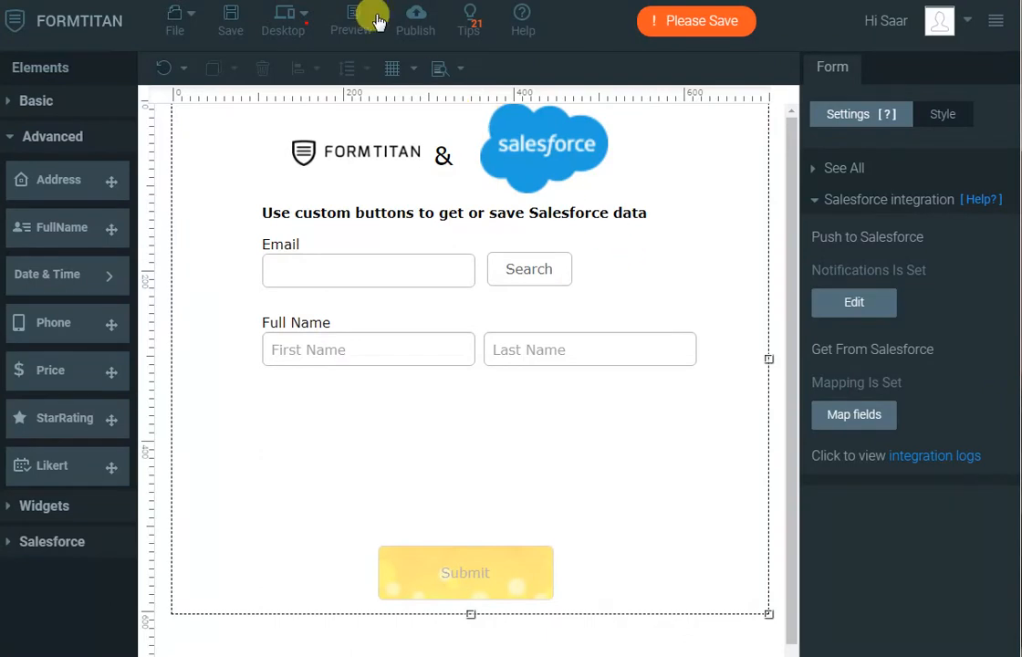
pyautogui.click(229, 23)
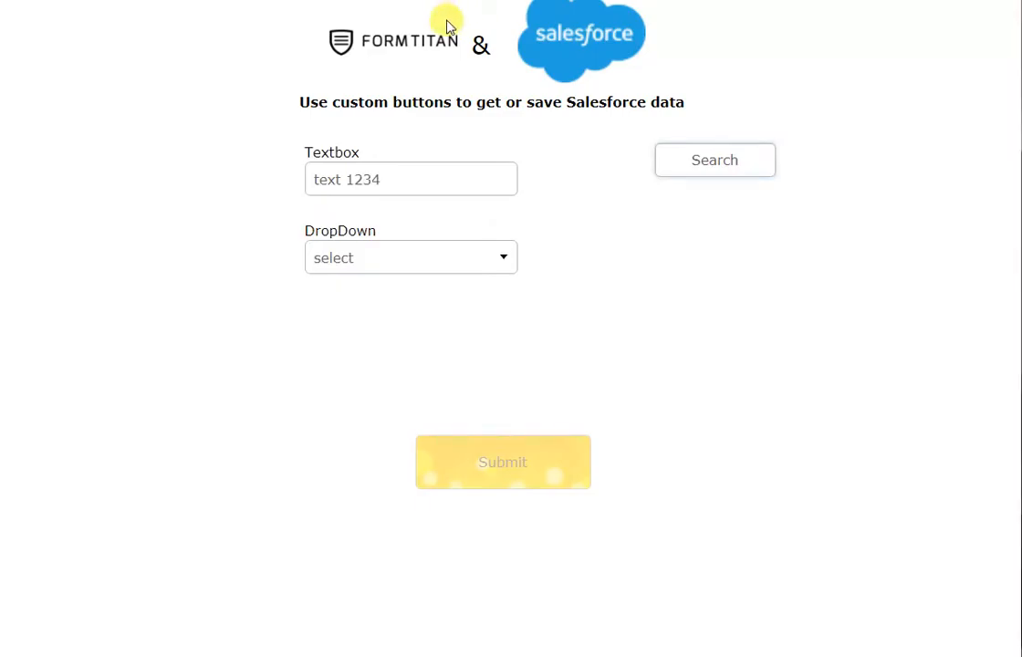
# Enter a contact's email in the live form's Email field and run the search.
pyautogui.click(395, 164)
pyautogui.hotkey('ctrl', 'v')
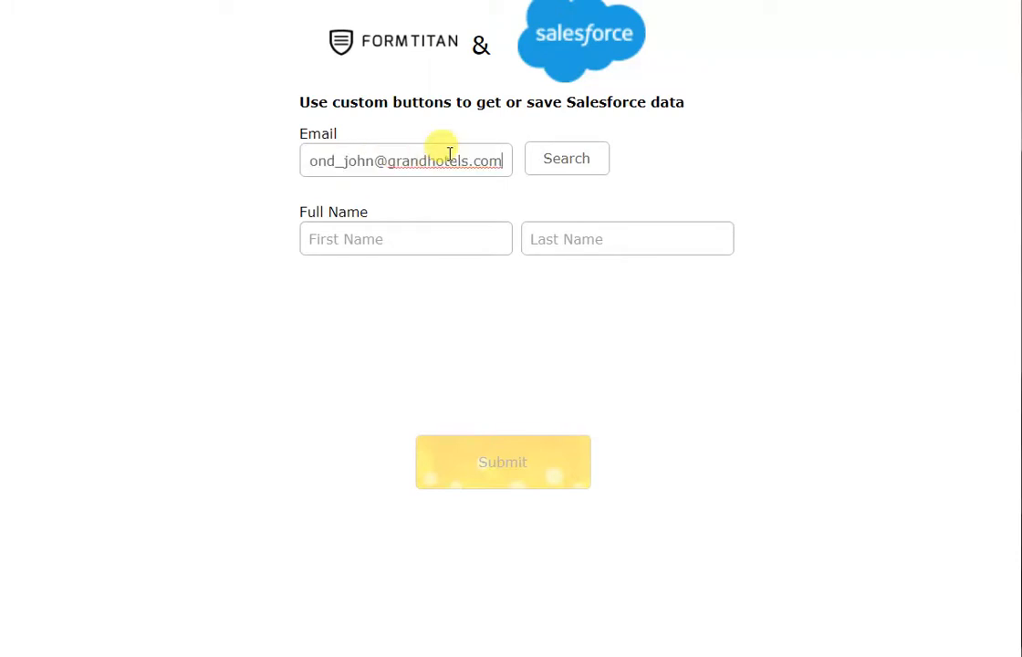
pyautogui.press('Home')
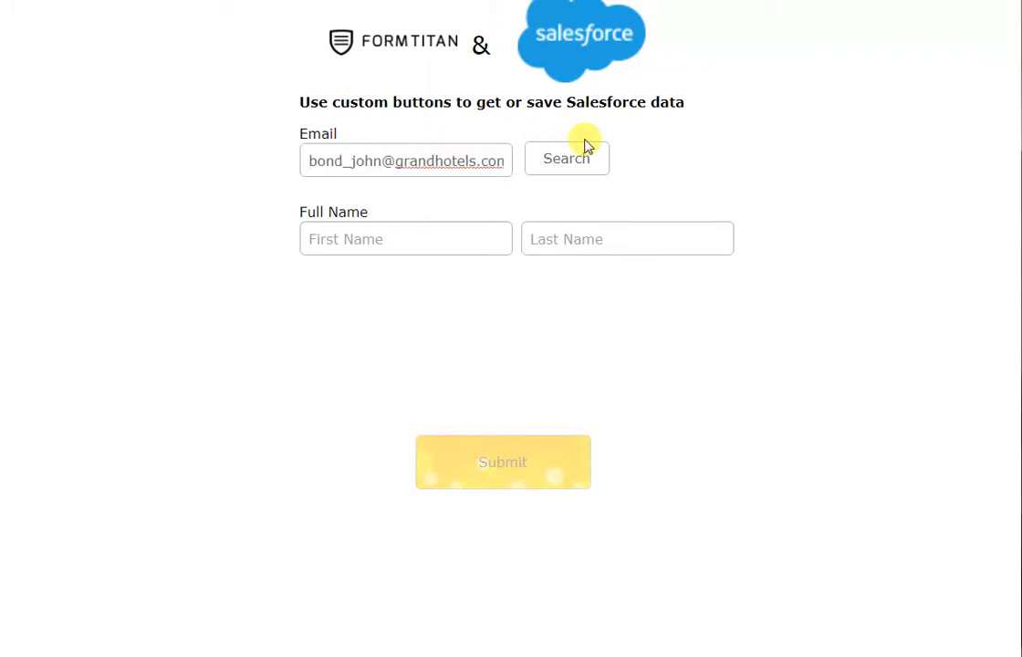
pyautogui.click(567, 161)
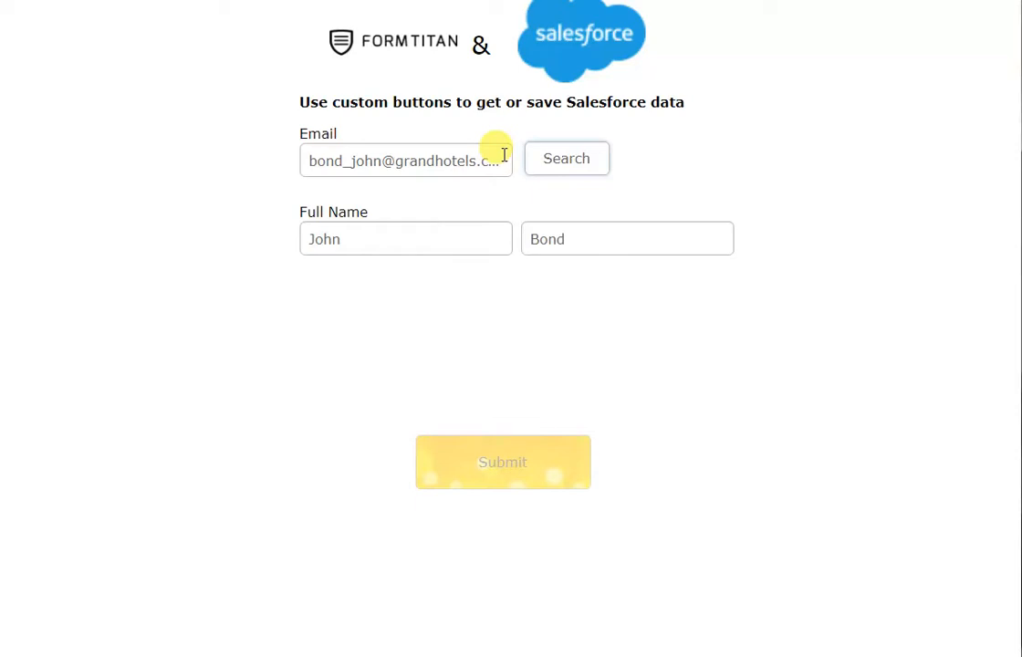
# Add a 1 to the email on the live form and leave the field to test the automatic lookup.
pyautogui.click(382, 160)
pyautogui.write('1')
pyautogui.click(760, 188)
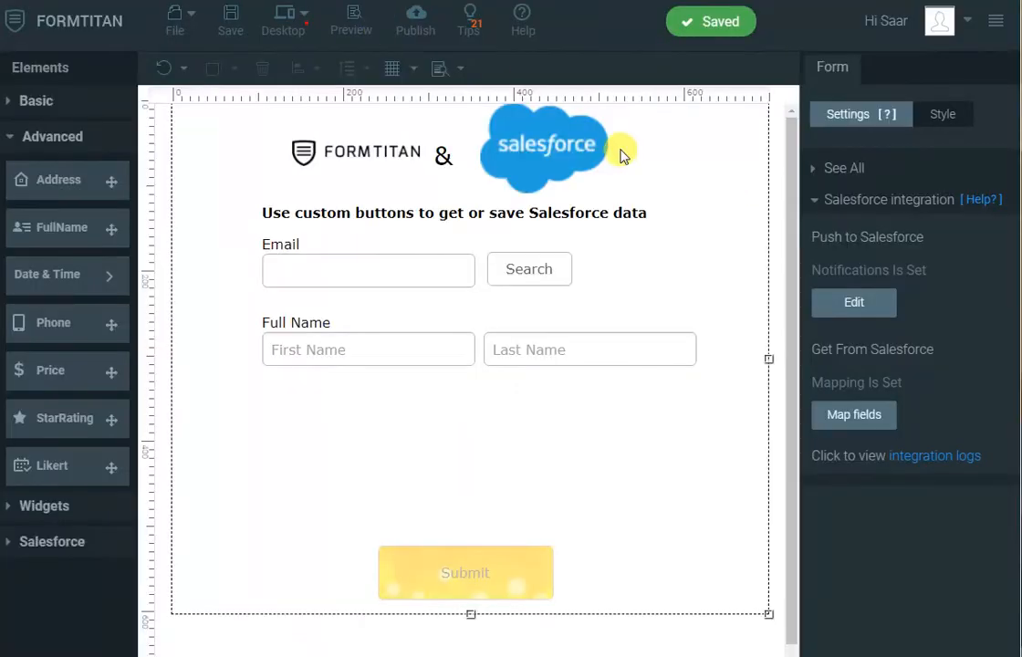
# Change the Search button's type to Salesforce Action in the form editor.
pyautogui.click(550, 279)
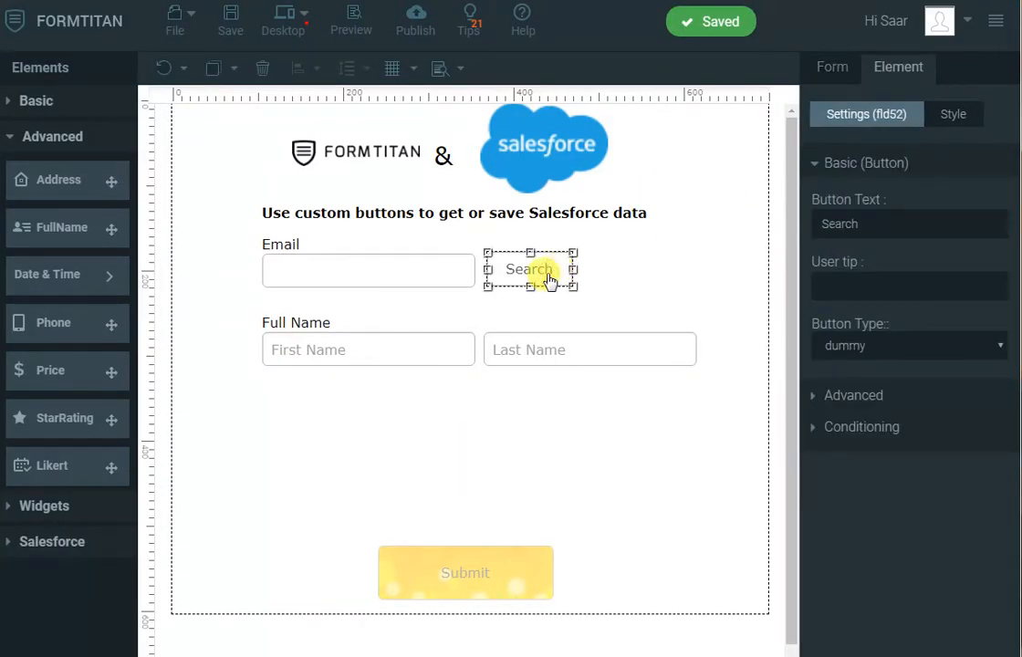
pyautogui.click(931, 345)
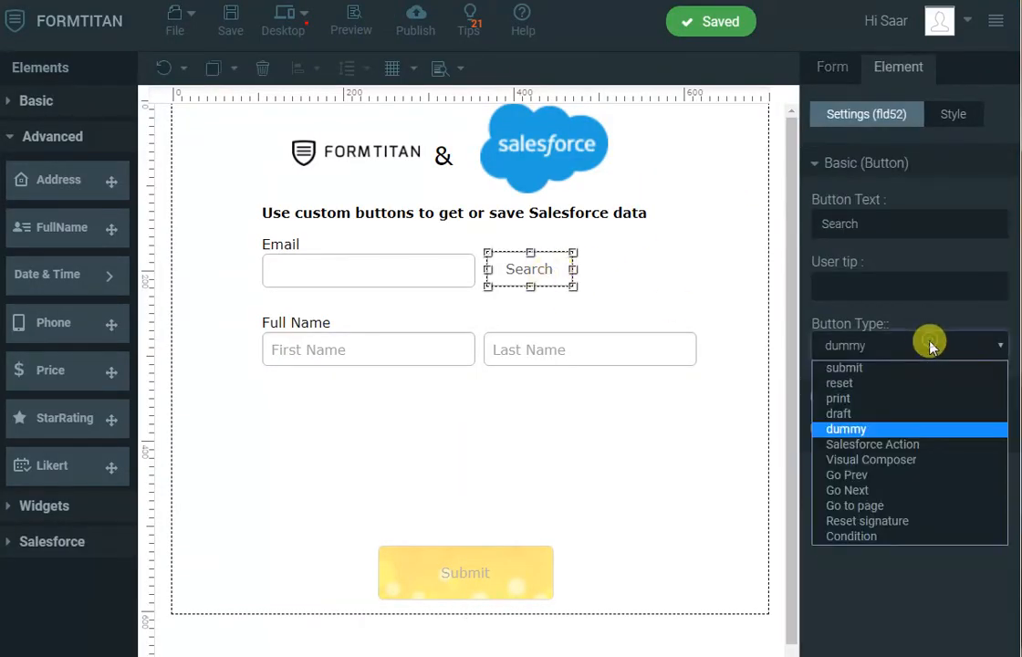
pyautogui.click(885, 444)
pyautogui.click(627, 299)
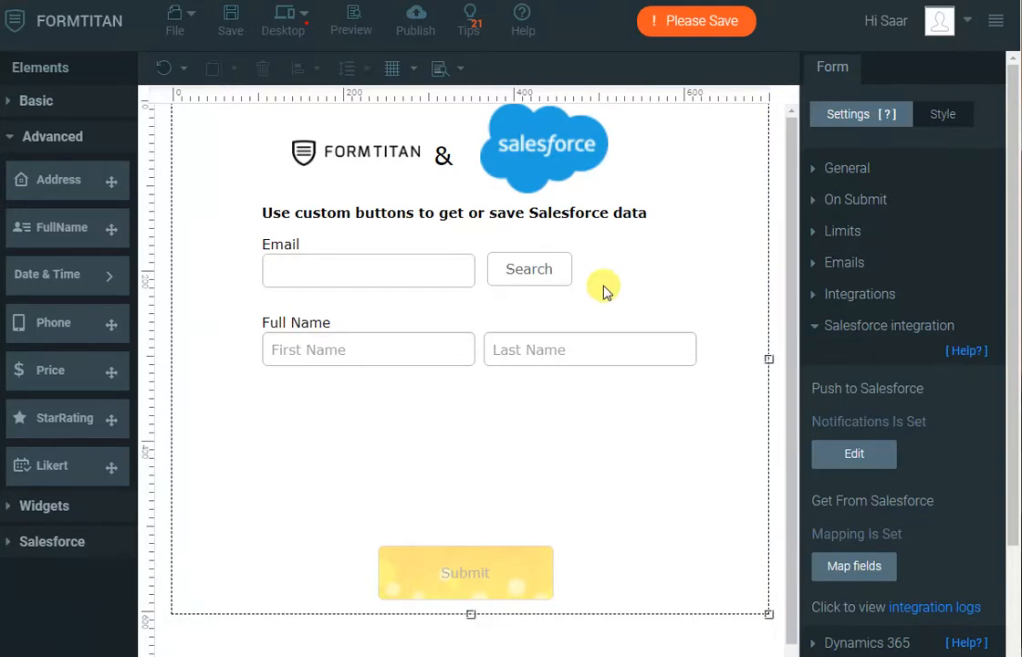
pyautogui.click(543, 268)
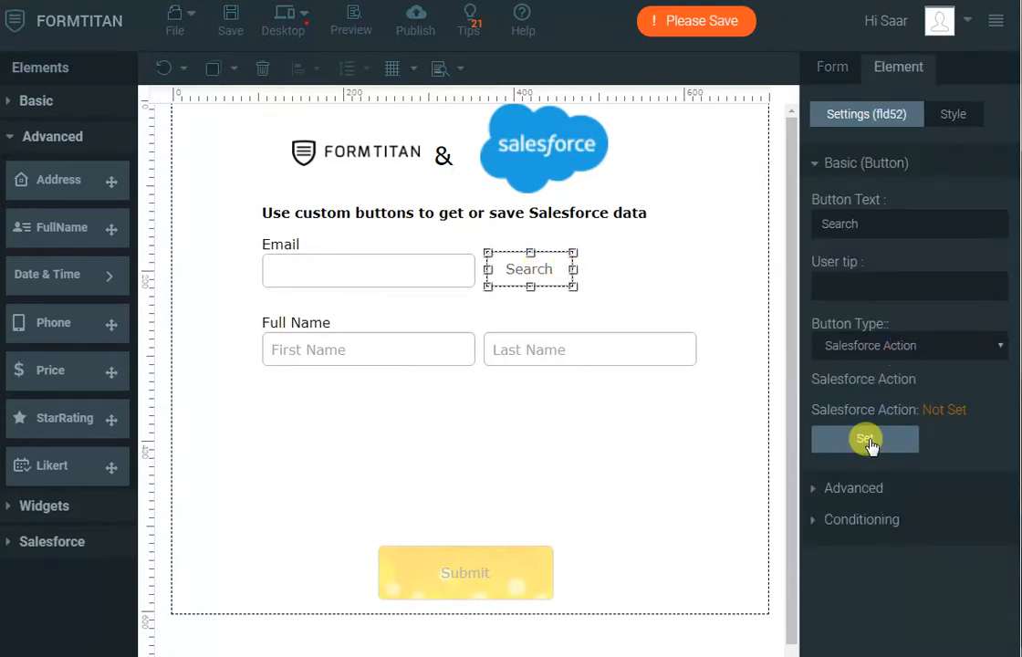
pyautogui.click(867, 442)
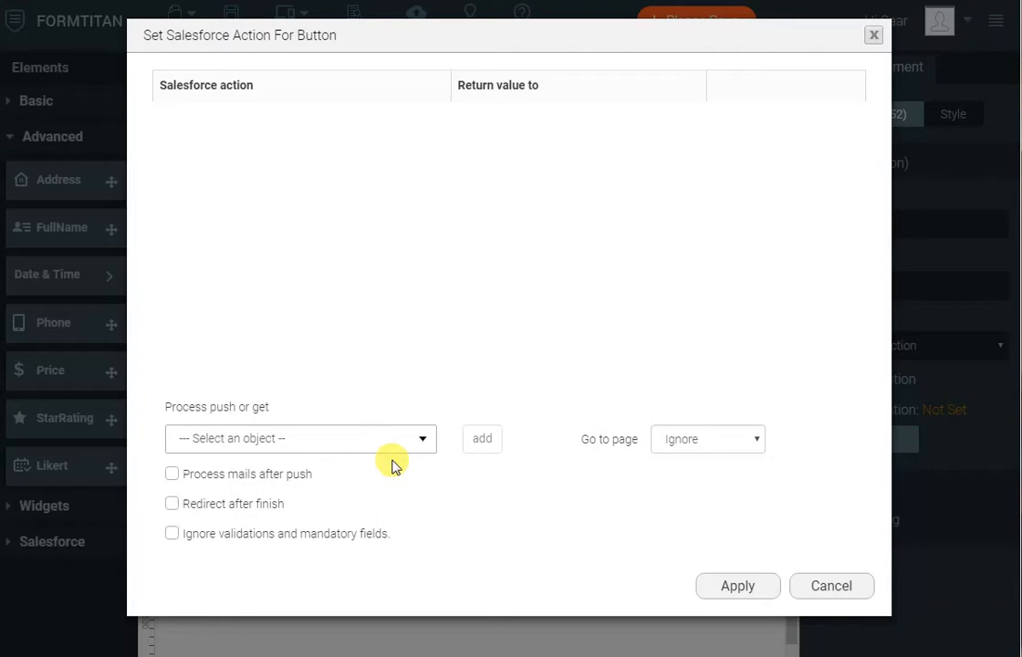
pyautogui.click(411, 452)
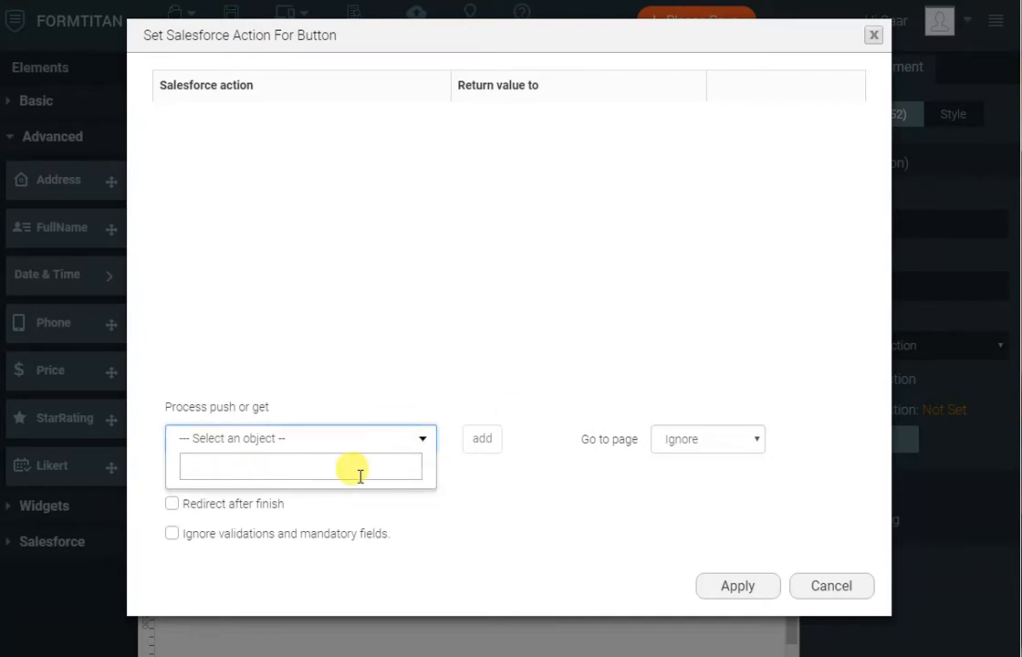
pyautogui.click(830, 586)
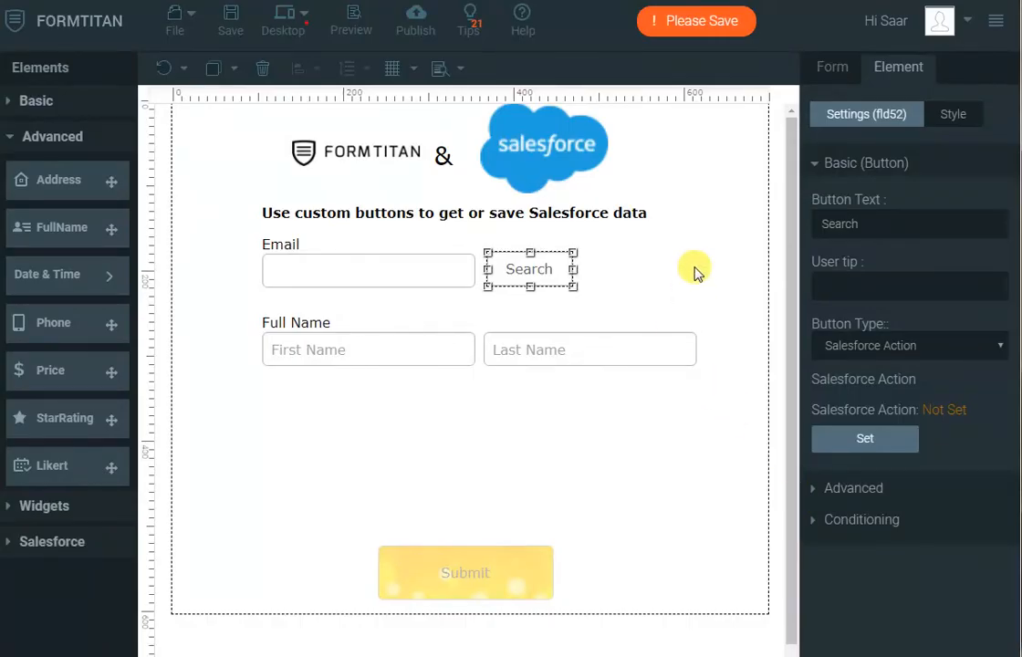
# Enable Use in custom button for the Contact object in the Get From Salesforce mapping and apply the changes.
pyautogui.click(695, 272)
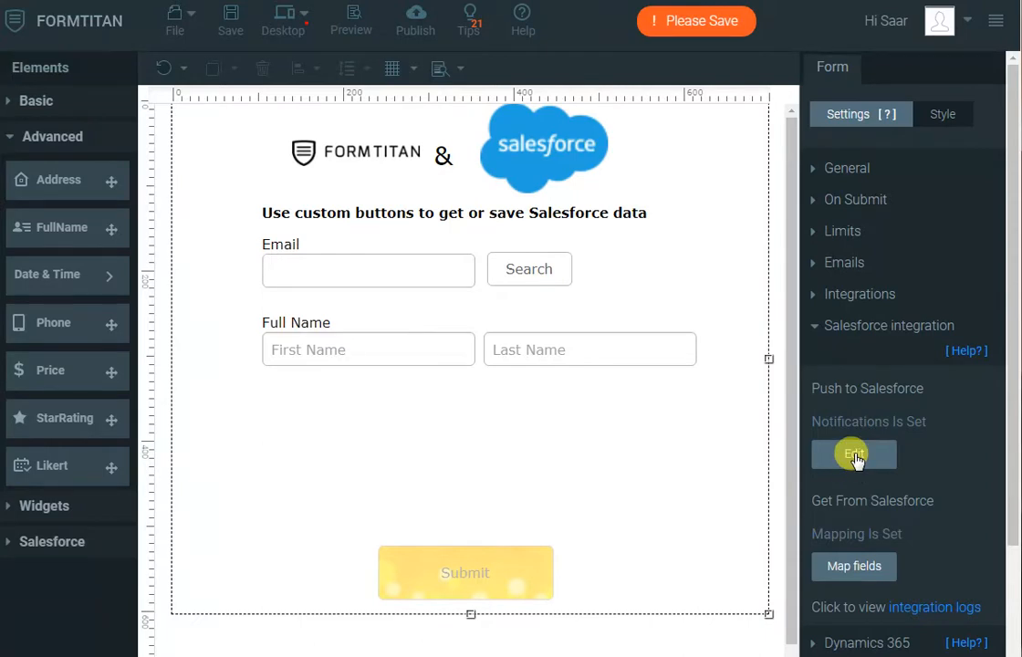
pyautogui.click(877, 572)
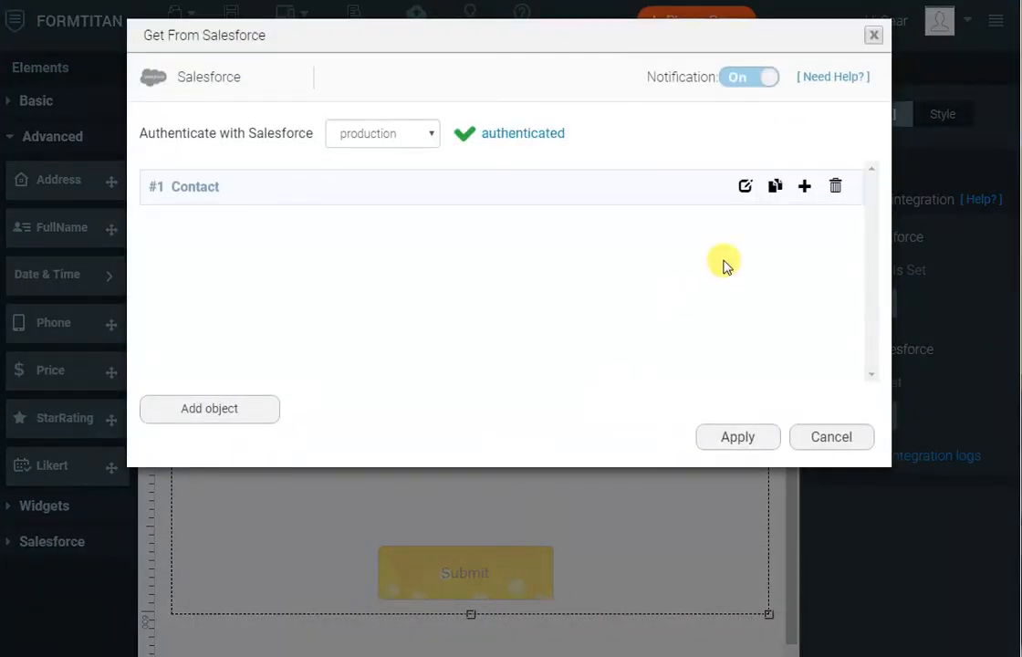
pyautogui.click(745, 187)
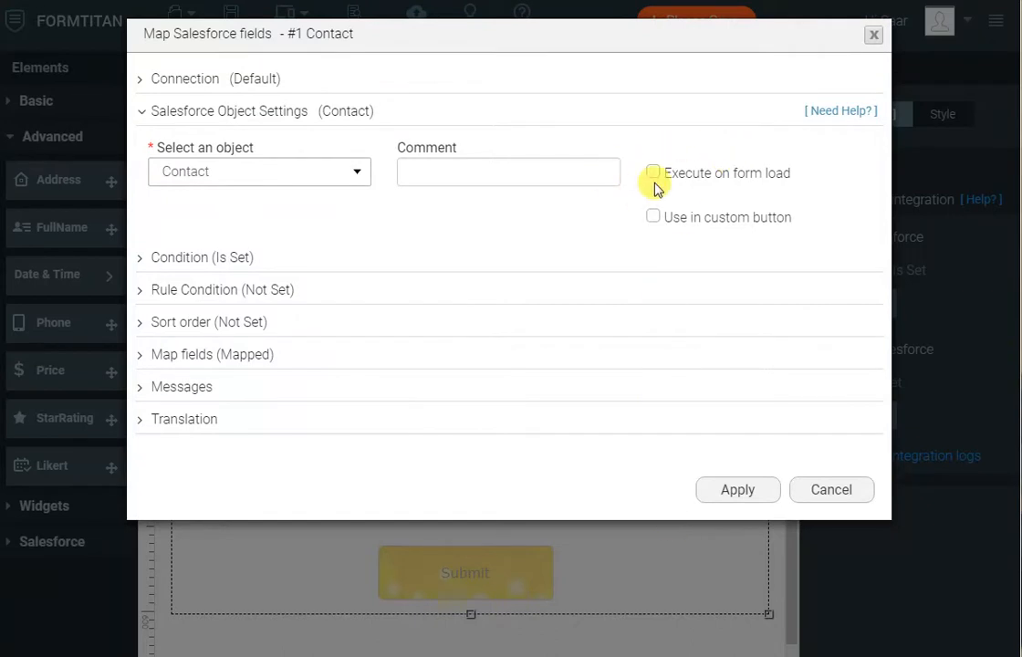
pyautogui.click(653, 217)
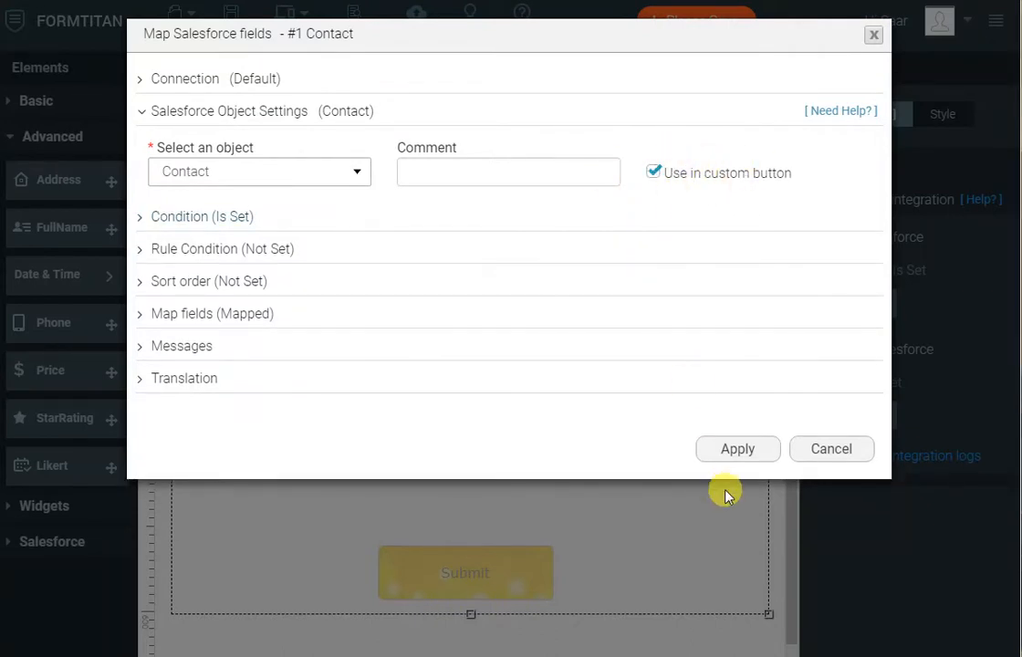
pyautogui.click(750, 450)
pyautogui.click(748, 443)
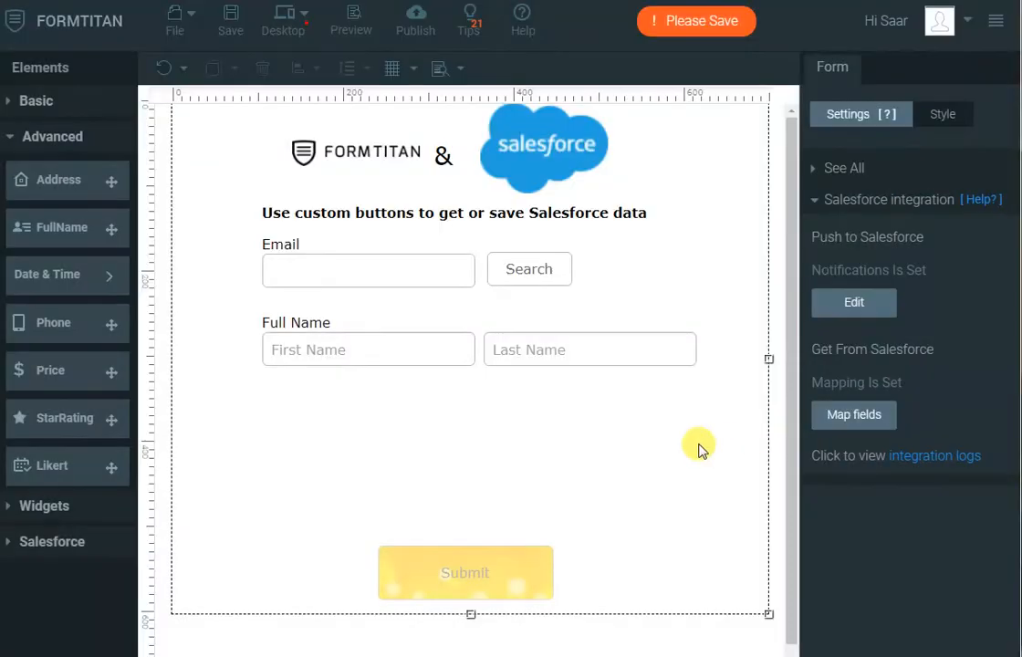
# Set the Search button's Salesforce Action to Contact (get), apply it and save the form.
pyautogui.click(561, 270)
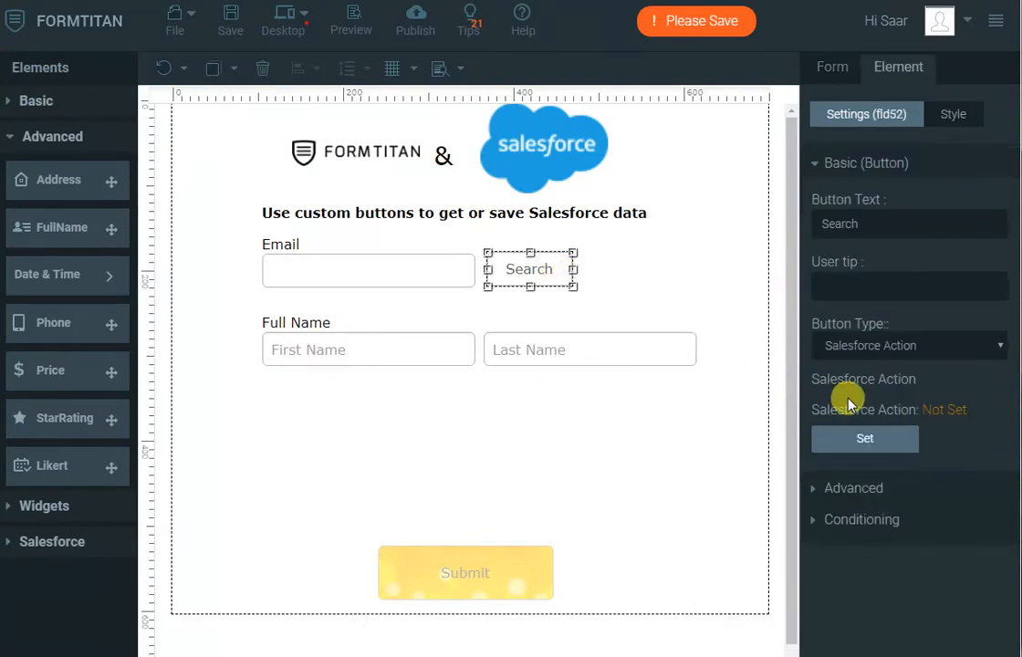
pyautogui.click(868, 439)
pyautogui.click(370, 438)
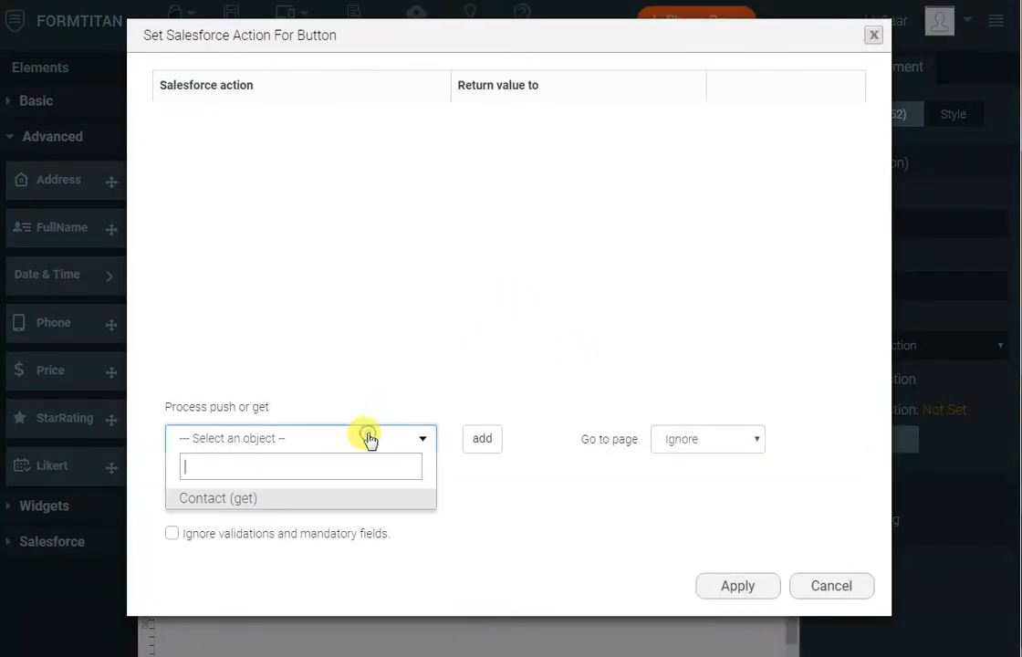
pyautogui.click(349, 499)
pyautogui.click(482, 439)
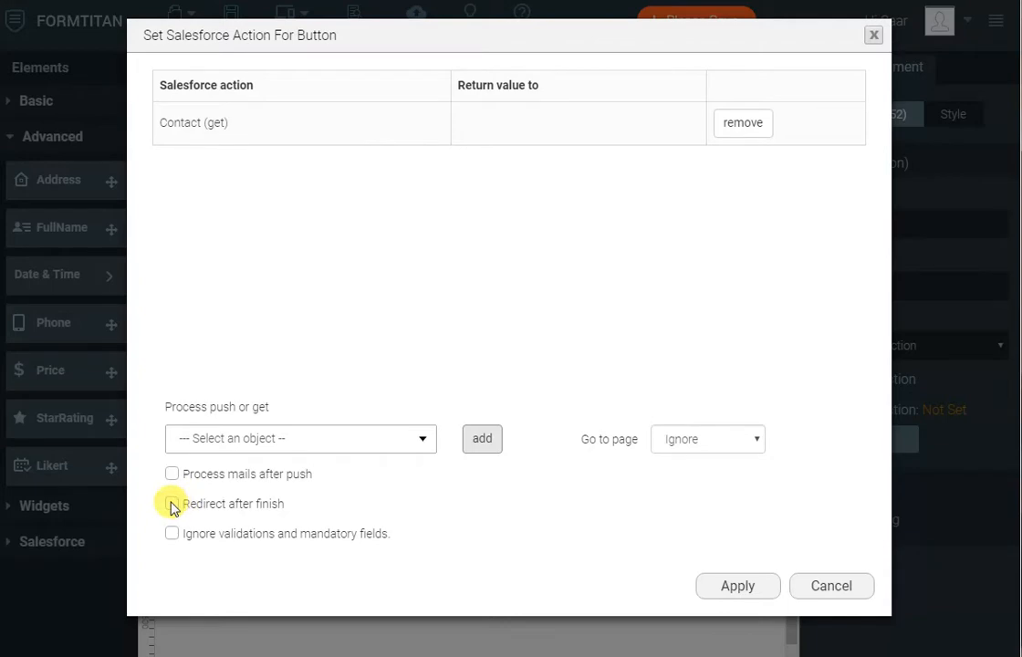
pyautogui.click(730, 592)
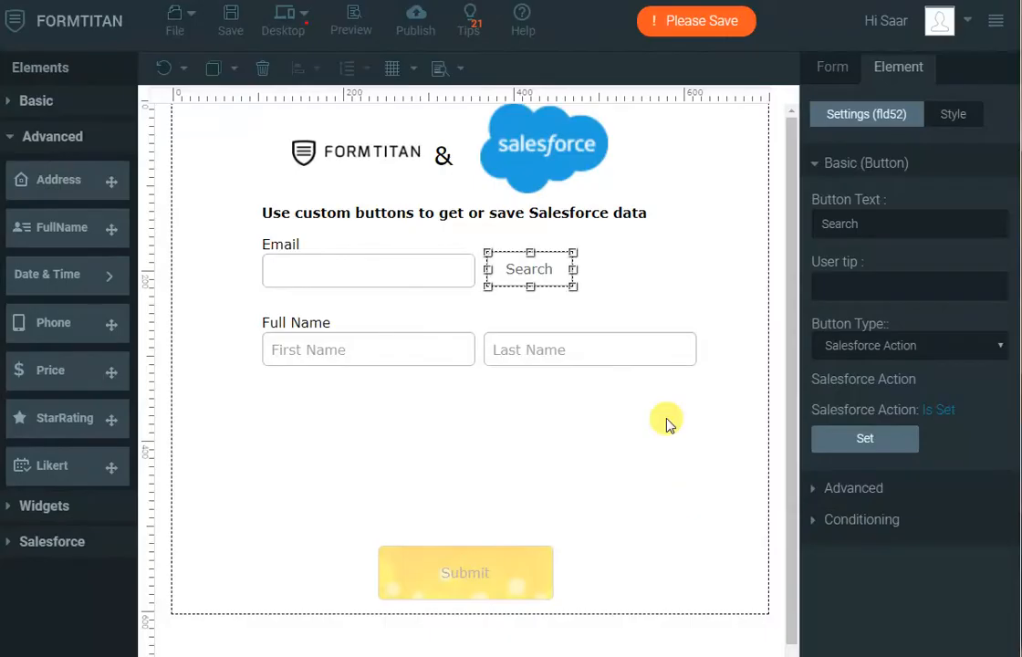
pyautogui.click(230, 28)
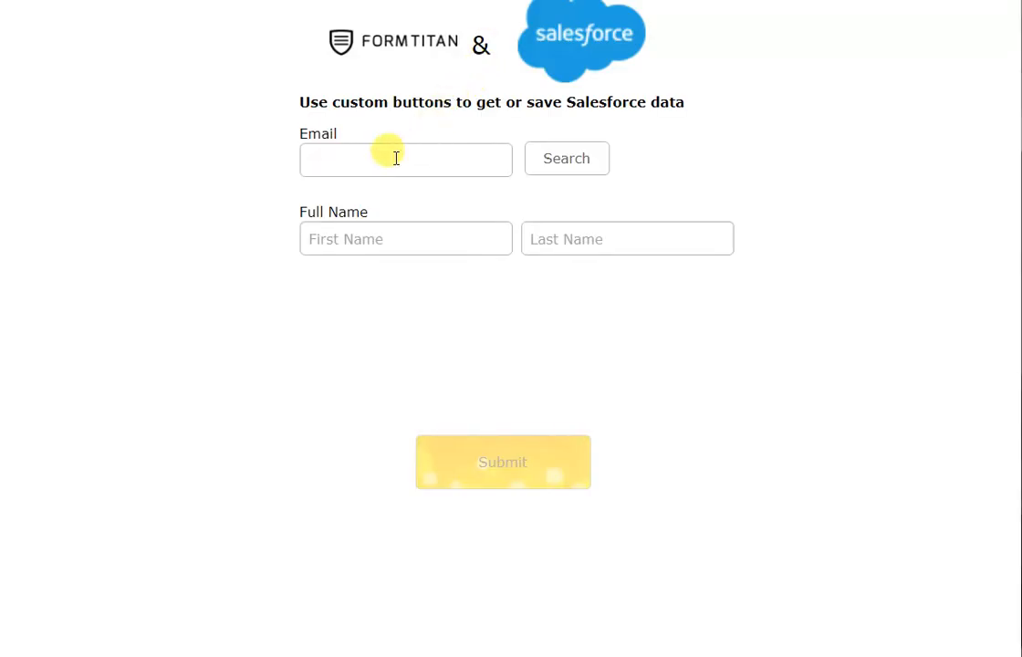
# Test the Search button on the live form with a contact's email.
pyautogui.click(393, 159)
pyautogui.hotkey('ctrl', 'v')
pyautogui.click(354, 252)
pyautogui.click(311, 236)
pyautogui.click(406, 187)
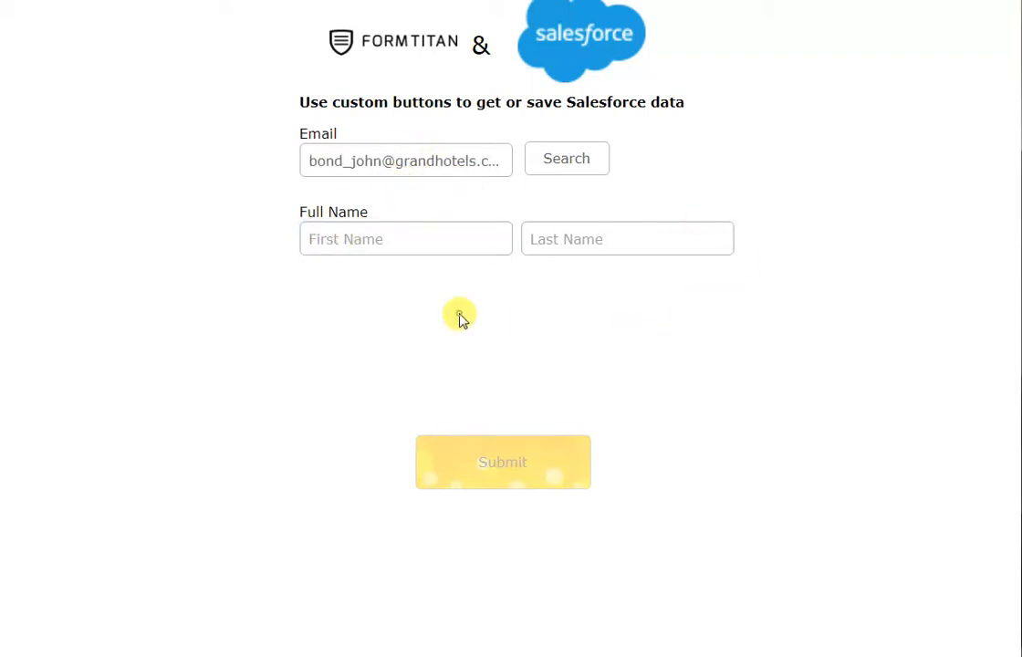
pyautogui.click(568, 157)
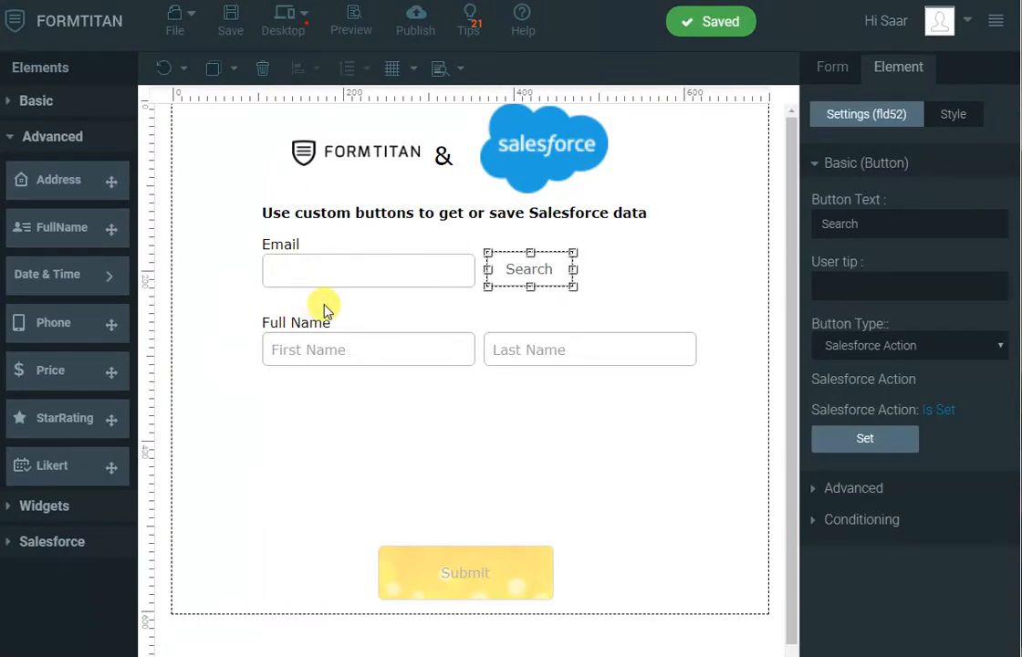
# Change the Search button's type to Visual Composer and its text to PDF in the form editor.
pyautogui.click(886, 342)
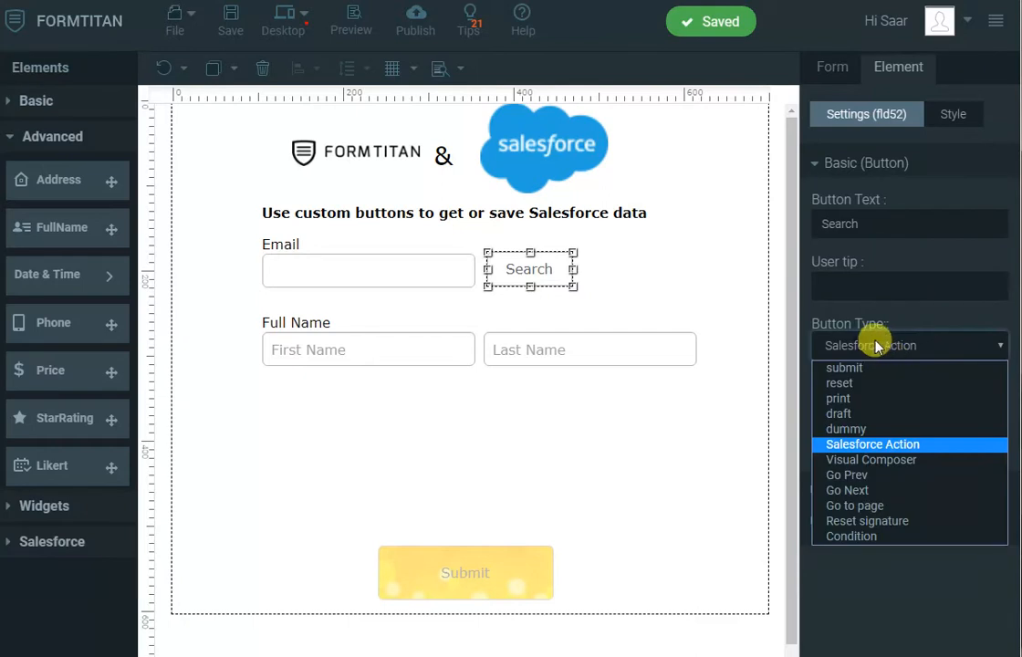
pyautogui.click(904, 462)
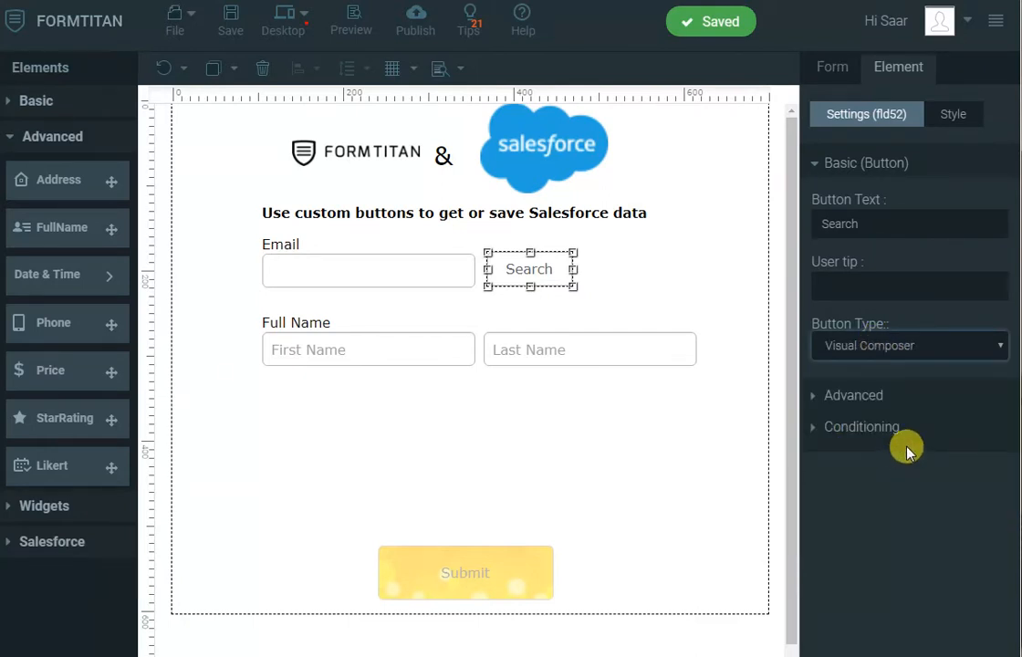
pyautogui.doubleClick(886, 222)
pyautogui.write('PDF')
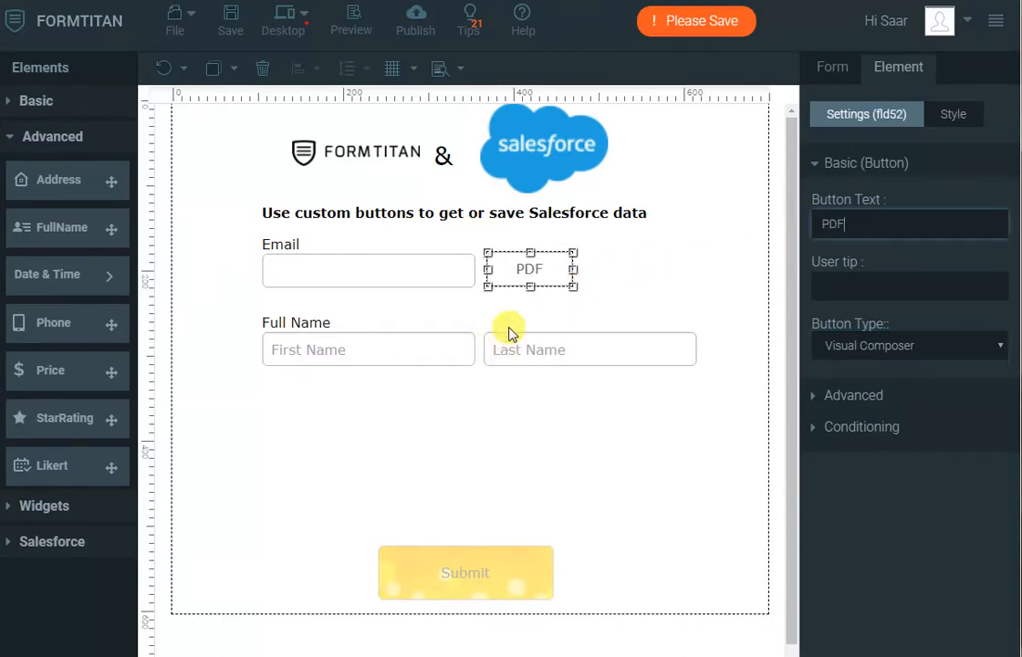
# Move the Full Name field, the Email field and the PDF button up towards the heading to free space below.
pyautogui.moveTo(448, 357); pyautogui.dragTo(447, 330)
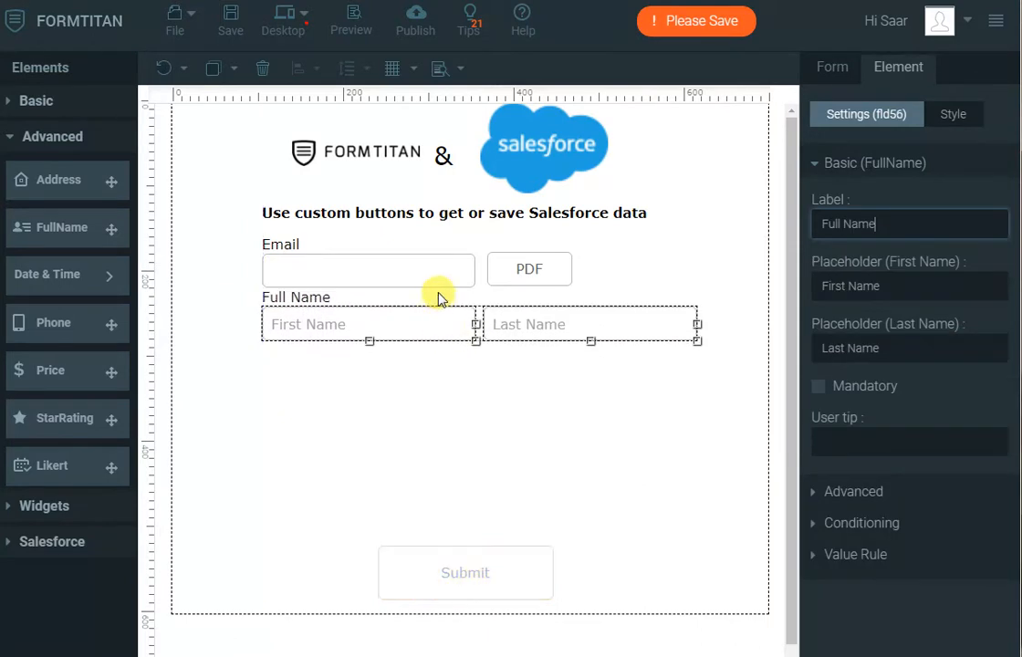
pyautogui.moveTo(443, 278); pyautogui.dragTo(440, 267)
pyautogui.moveTo(507, 268); pyautogui.dragTo(507, 264)
pyautogui.click(445, 411)
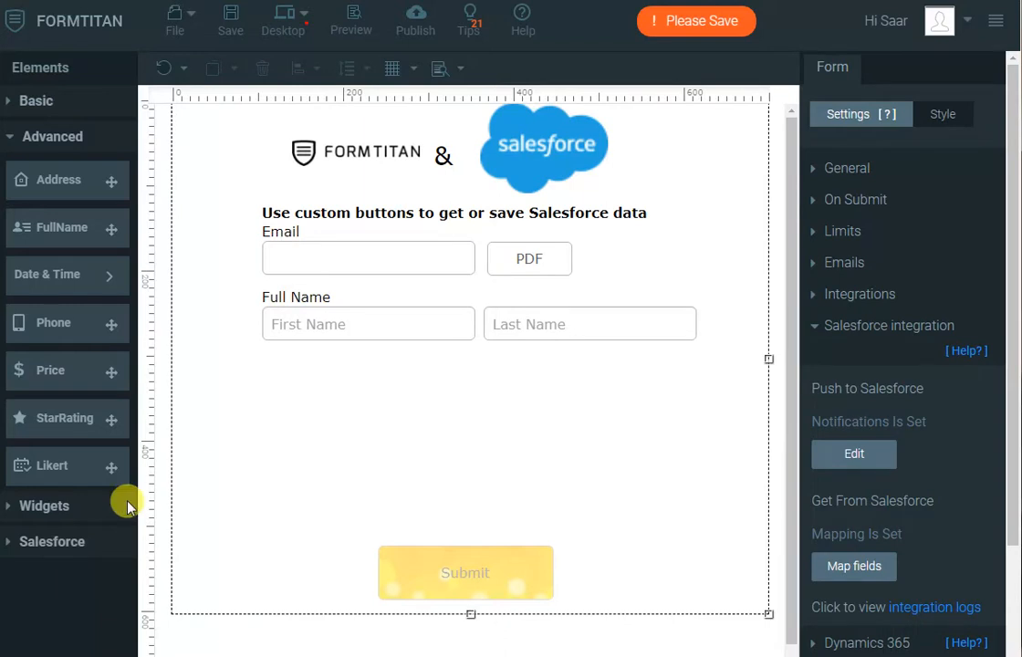
# Add a Salesforce Composer element below Full Name and enlarge it to span both name fields, ending above the Submit button.
pyautogui.click(87, 544)
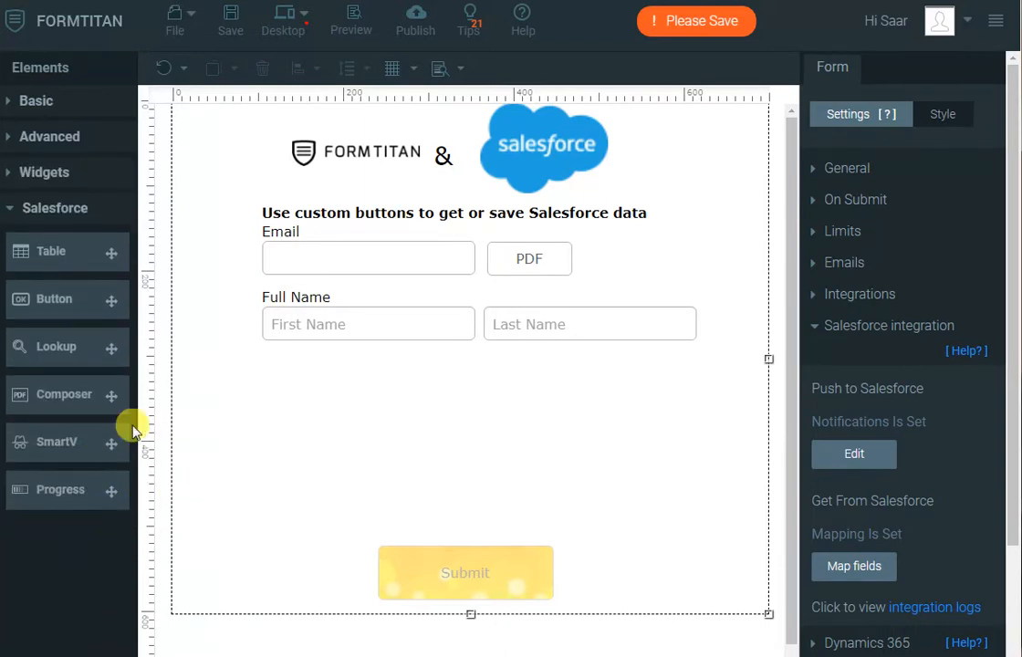
pyautogui.moveTo(62, 394); pyautogui.dragTo(325, 367)
pyautogui.moveTo(474, 412); pyautogui.dragTo(699, 517)
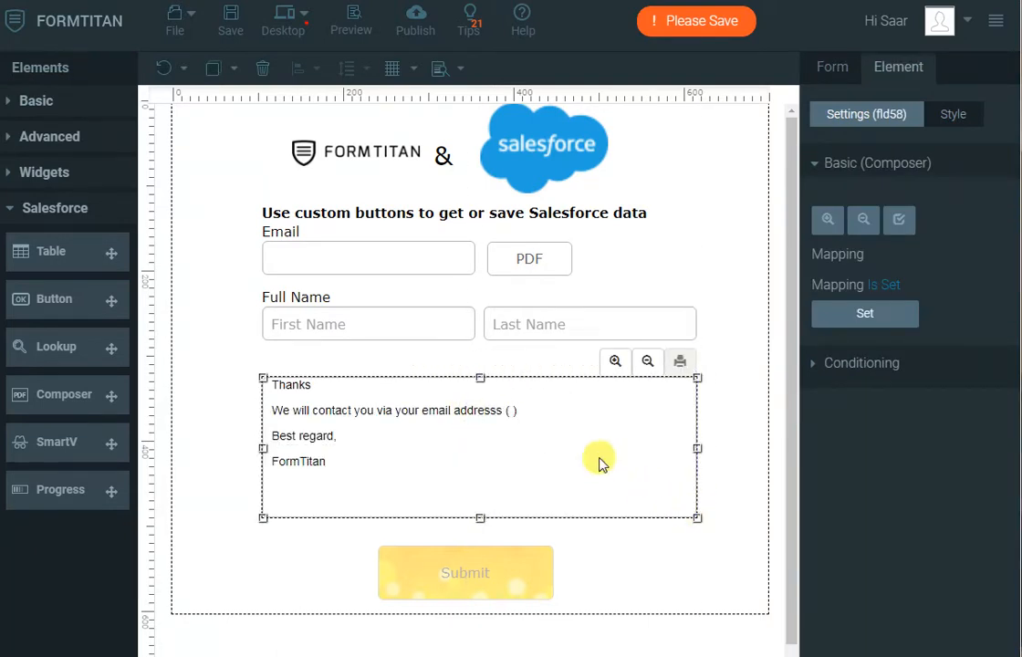
# Review the Composer's mapped message with its Full Name and Email placeholders, close the mapping and save the form.
pyautogui.click(869, 313)
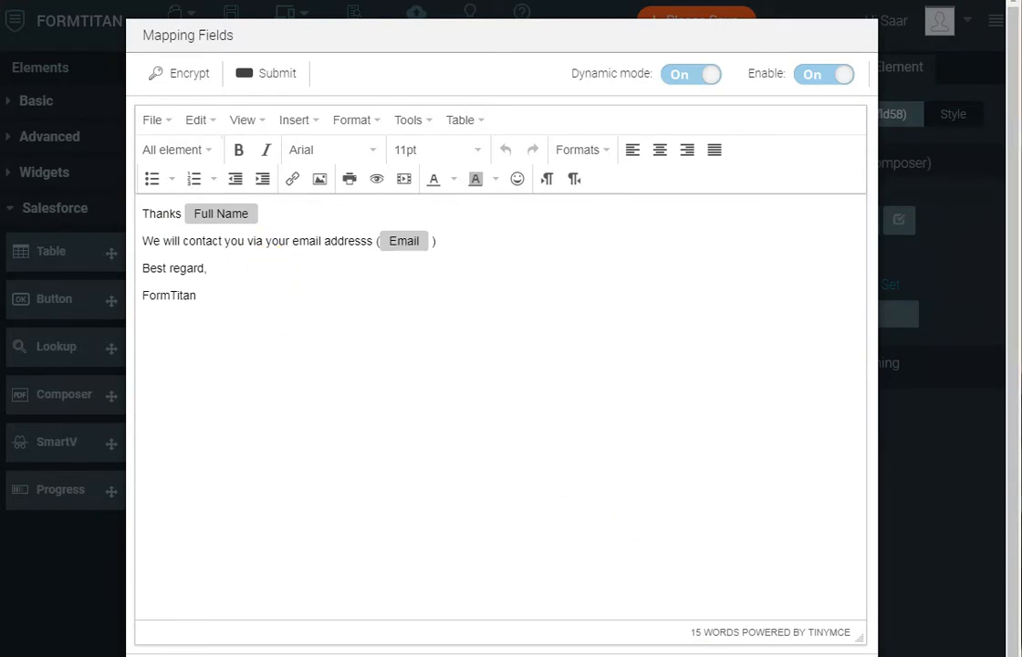
pyautogui.click(674, 654)
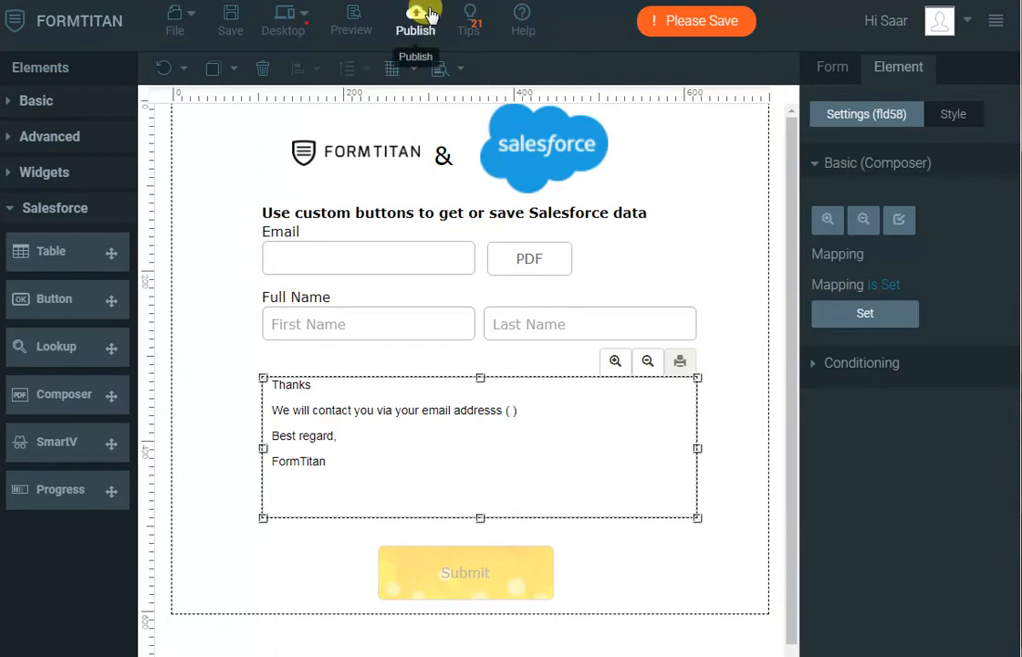
pyautogui.click(231, 23)
pyautogui.click(529, 258)
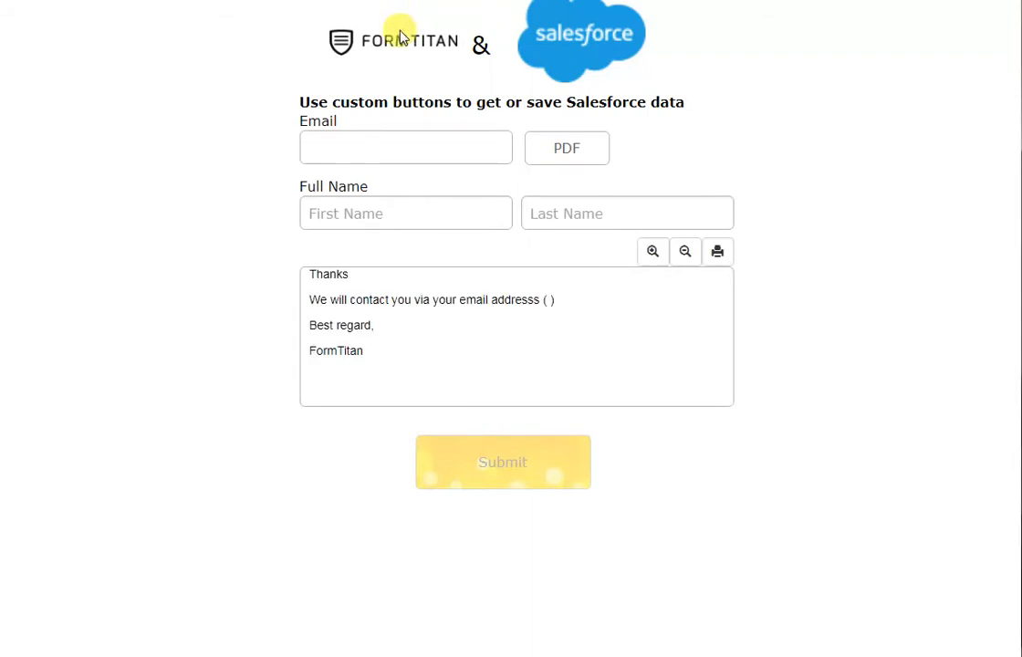
# Enter the contact's email, first name and last name on the live form and test the PDF button.
pyautogui.click(394, 148)
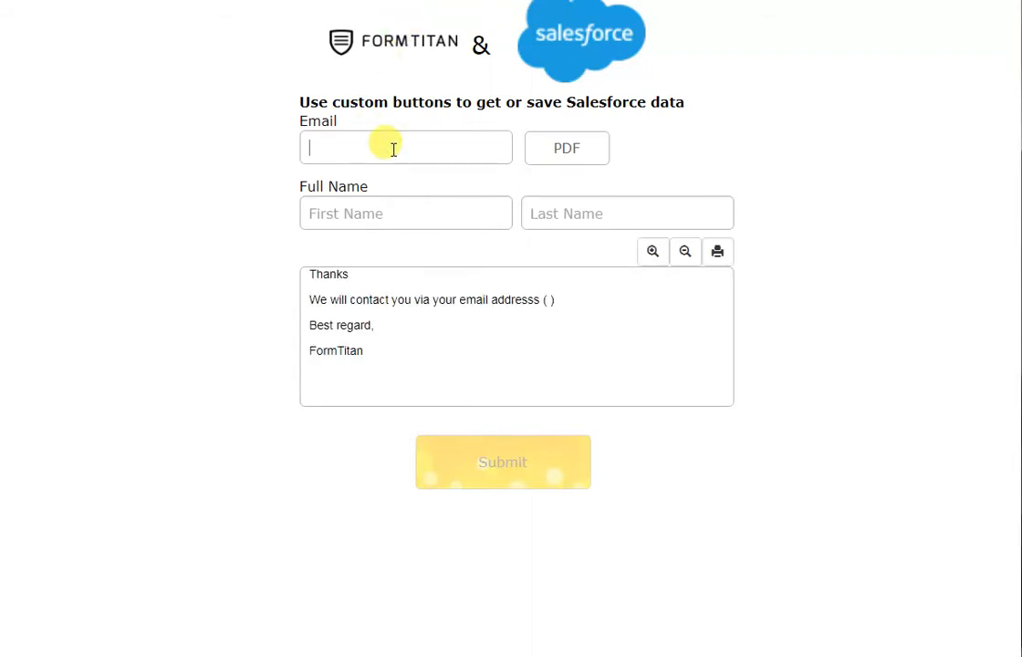
pyautogui.hotkey('ctrl', 'v')
pyautogui.press('Tab')
pyautogui.write('Jo')
pyautogui.press('Tab')
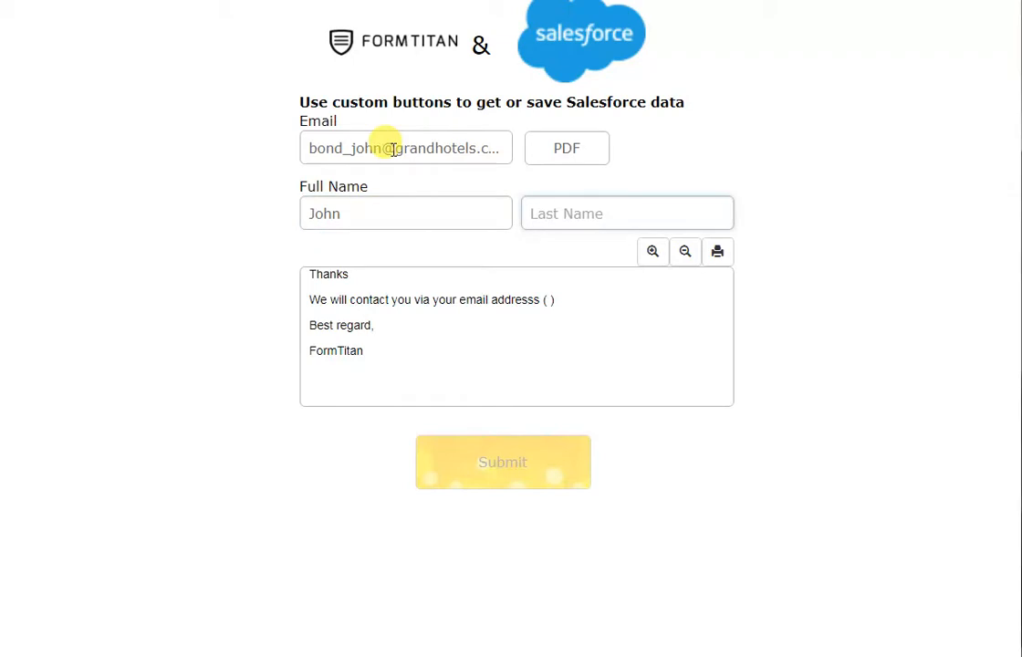
pyautogui.write('Bo')
pyautogui.click(568, 150)
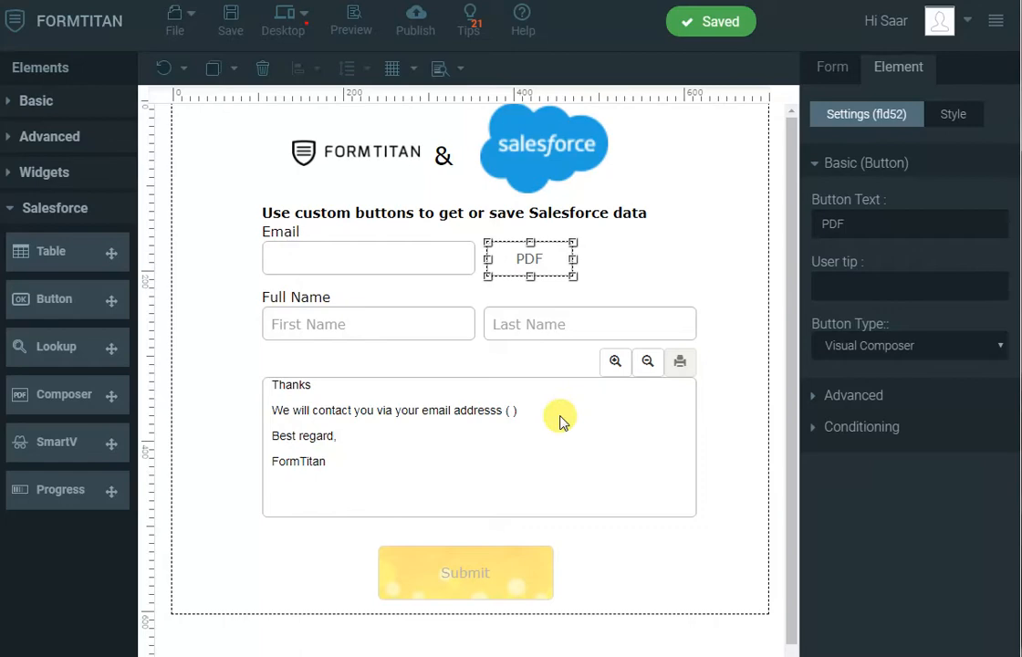
# Replace the placeholder after Thanks in the Composer mapping with a newly inserted Full Name element.
pyautogui.click(559, 418)
pyautogui.click(858, 326)
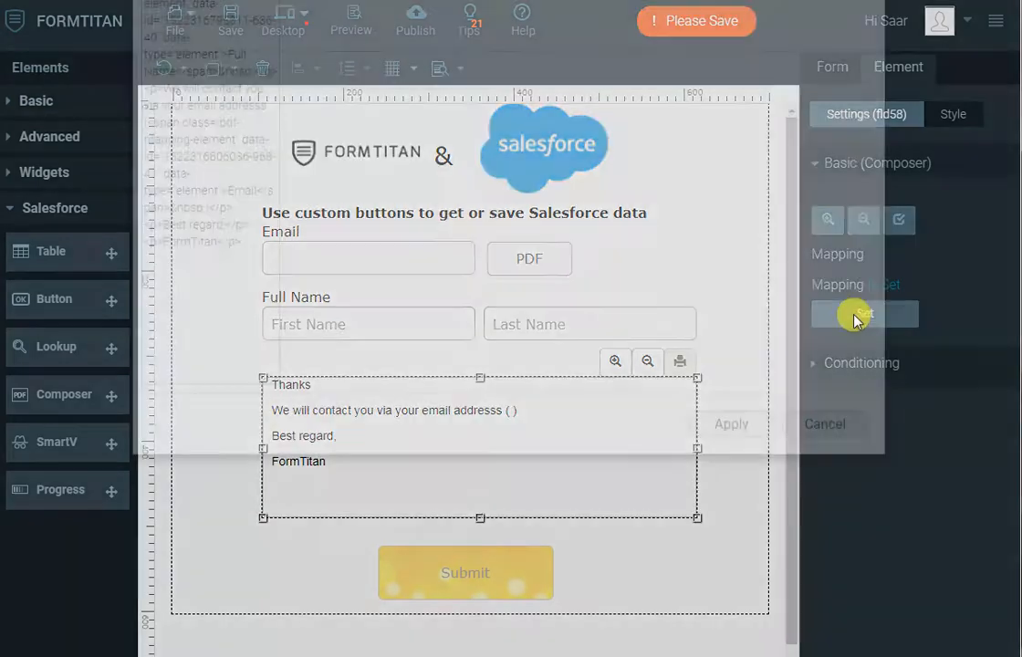
pyautogui.click(312, 213)
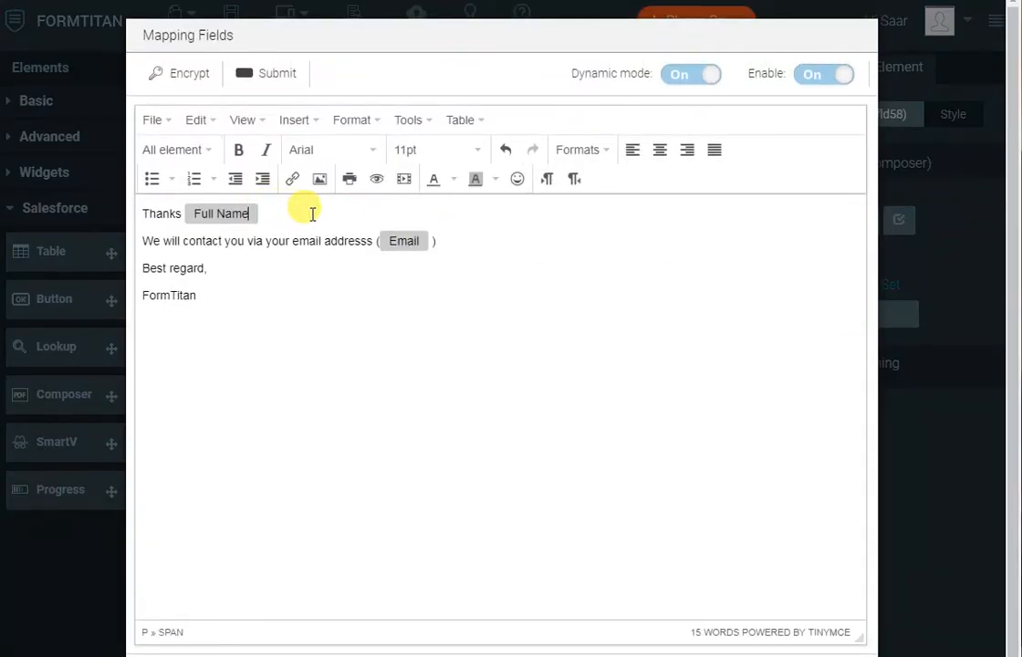
pyautogui.press('BackSpace')
pyautogui.press('BackSpace')
pyautogui.press('BackSpace')
pyautogui.press('BackSpace')
pyautogui.press('BackSpace')
pyautogui.press('BackSpace')
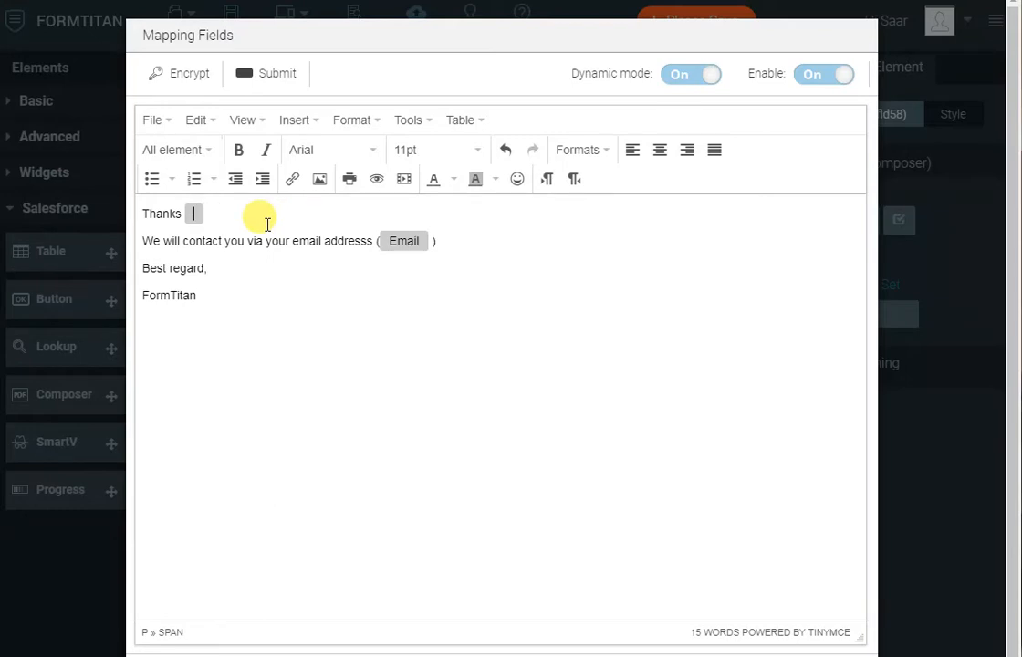
pyautogui.click(174, 151)
pyautogui.click(193, 254)
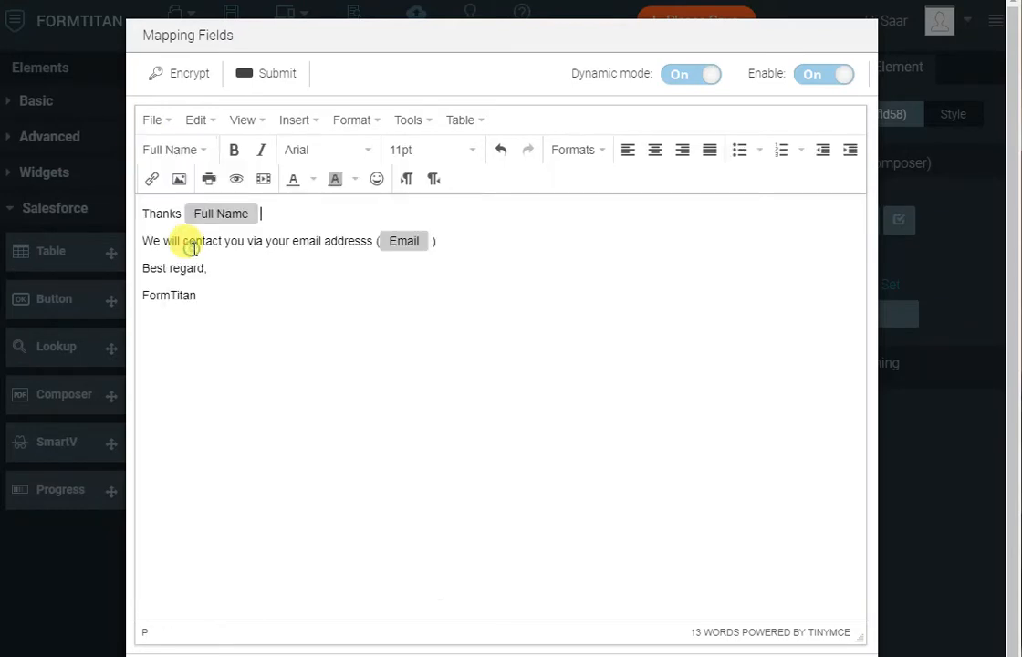
# Replace the placeholder inside the message's parentheses with a newly inserted Email element, apply the mapping and save the form.
pyautogui.click(426, 244)
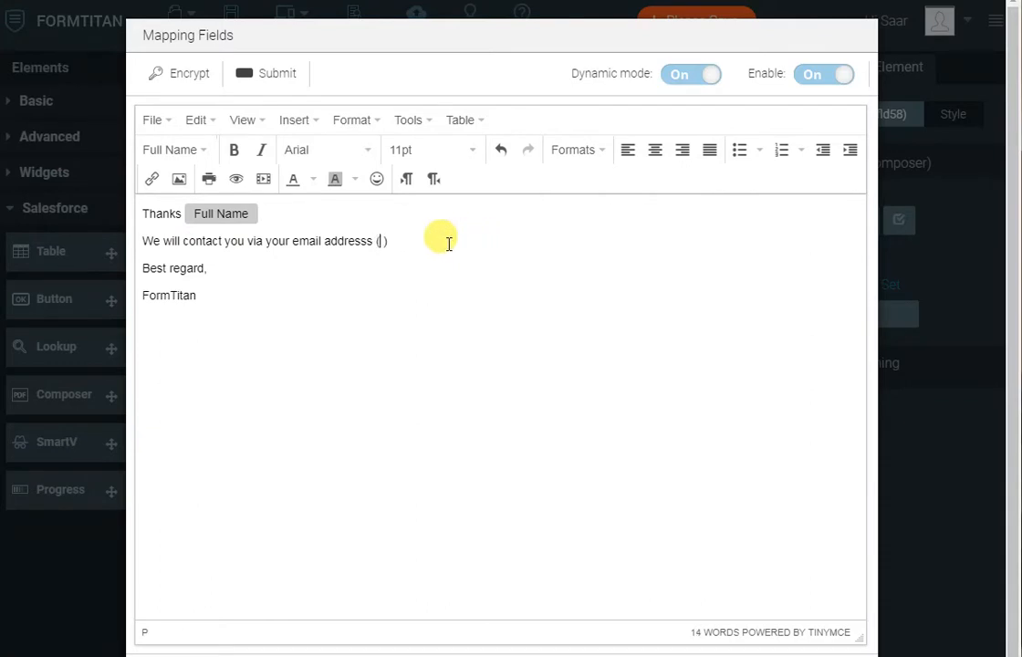
pyautogui.click(171, 148)
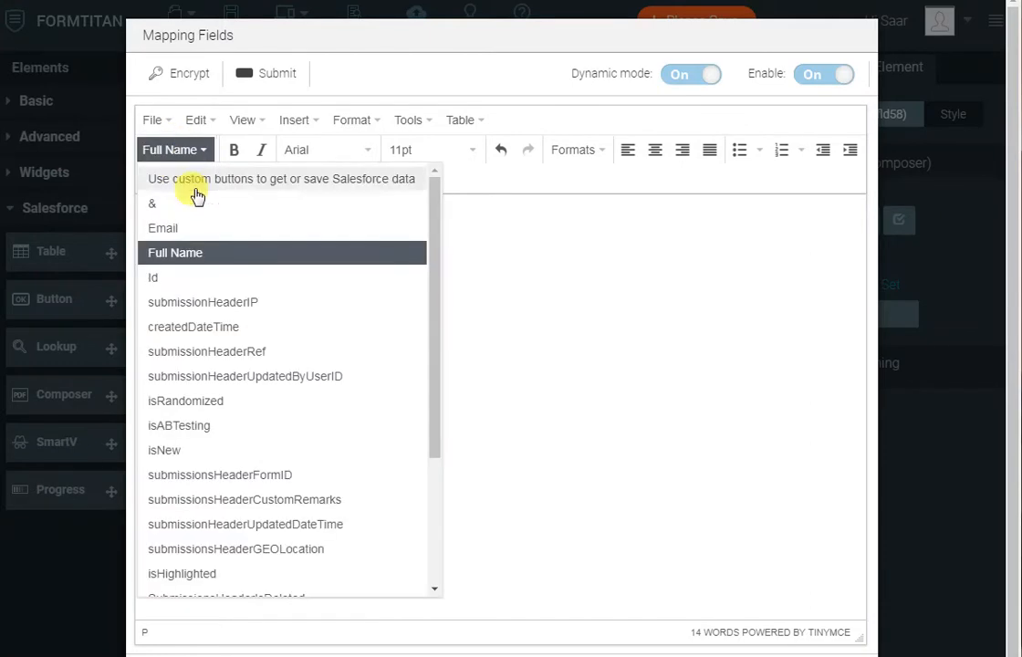
pyautogui.click(185, 233)
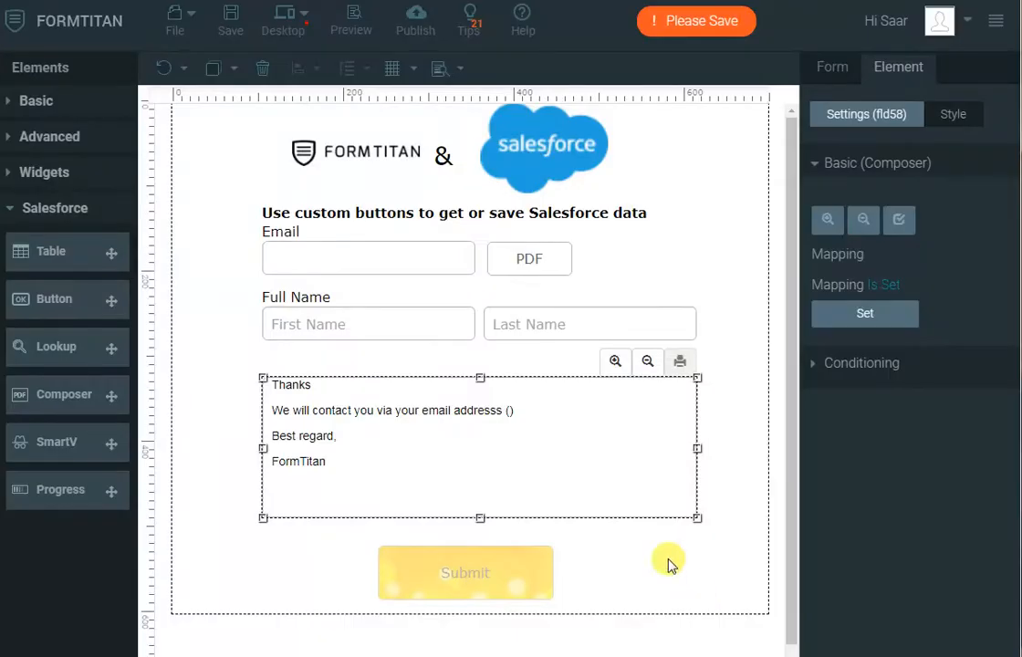
pyautogui.click(232, 22)
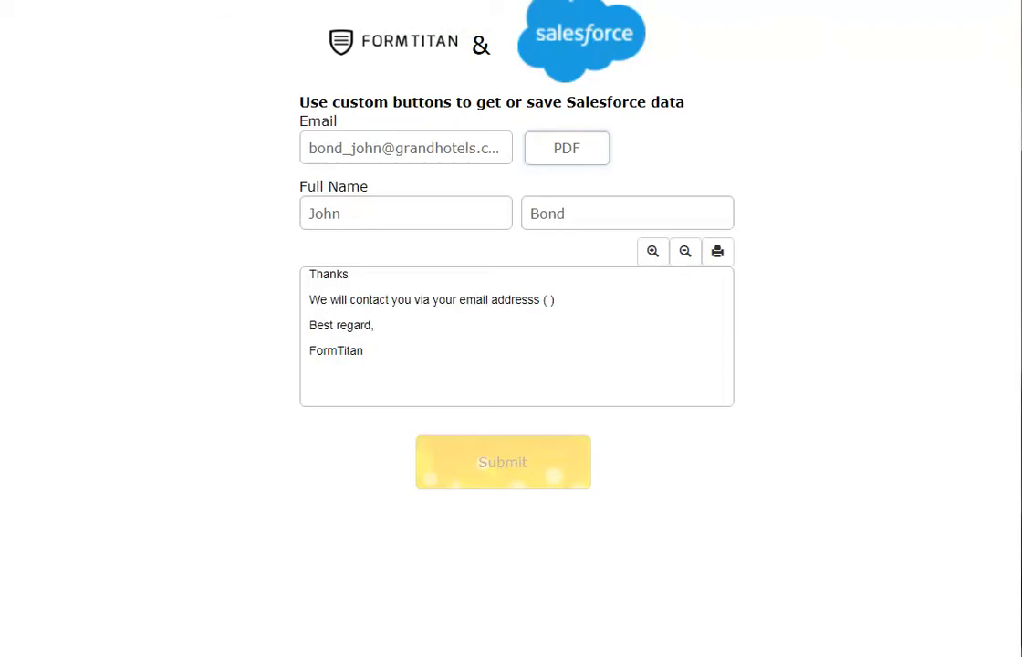
# Reload the live form, fill in the contact's email and full name, and generate the Composer message with the PDF button.
pyautogui.press('F5')
pyautogui.click(389, 137)
pyautogui.hotkey('ctrl', 'v')
pyautogui.click(387, 208)
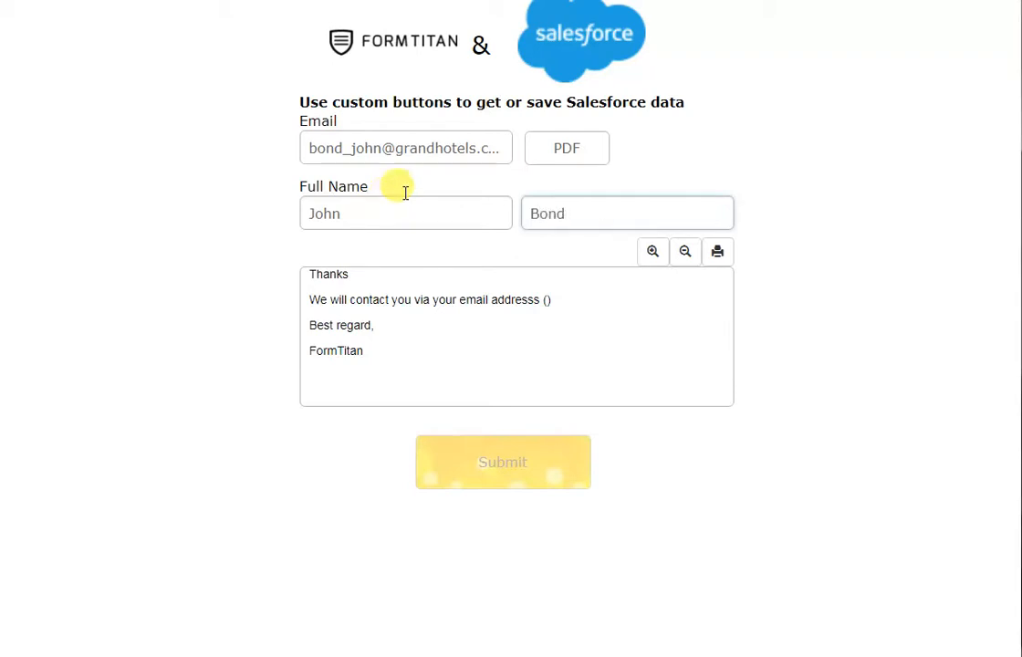
pyautogui.click(570, 149)
# Examine the personalised lines of the generated Composer message, zooming it out and back in.
pyautogui.moveTo(709, 302); pyautogui.dragTo(313, 274)
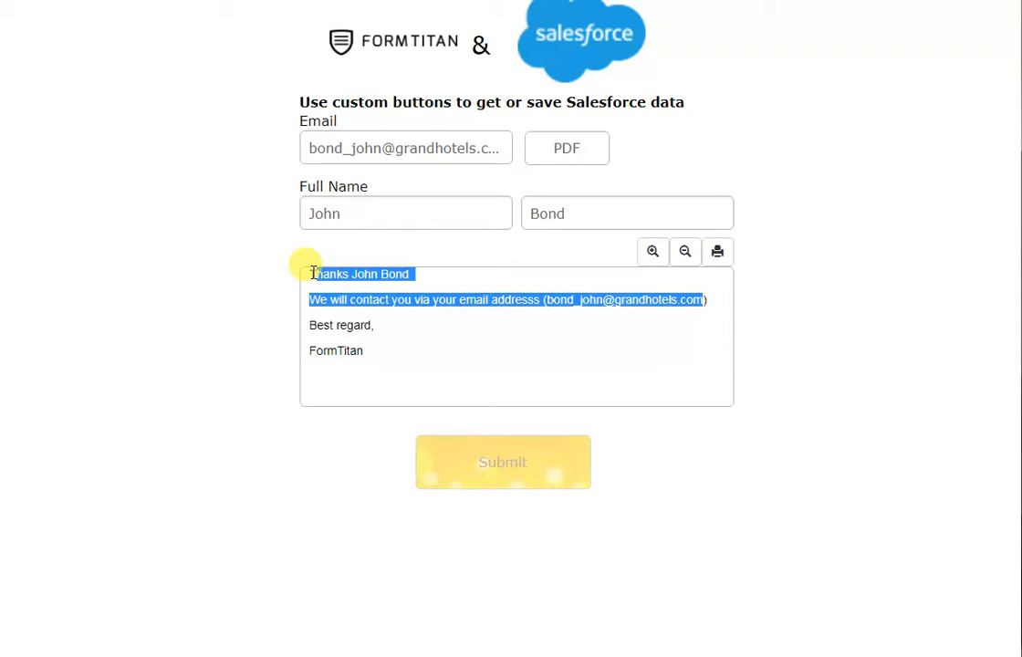
pyautogui.click(686, 252)
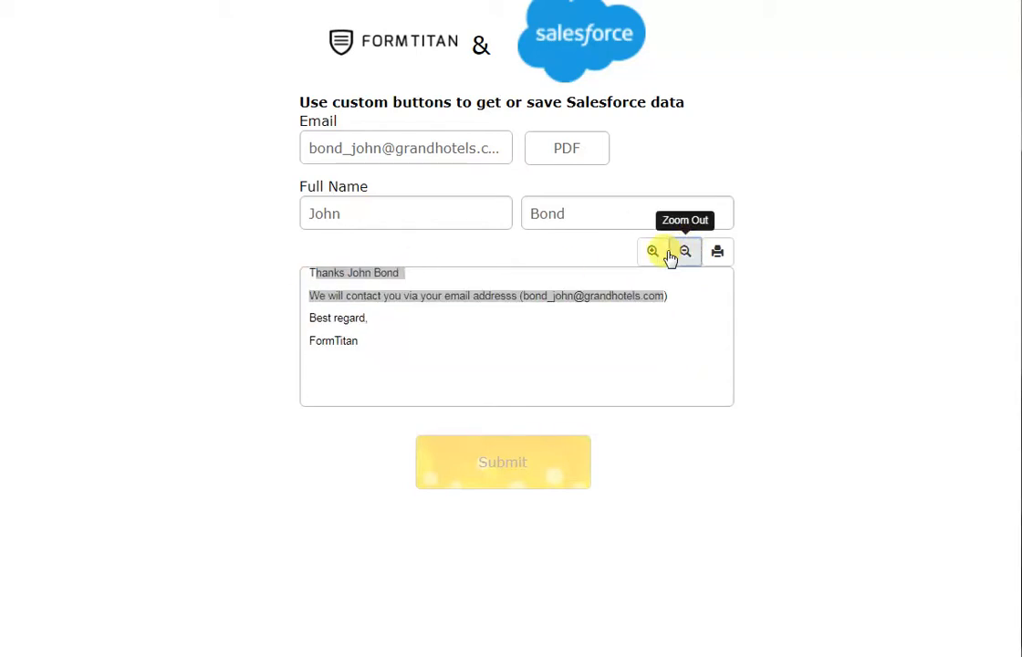
pyautogui.click(657, 252)
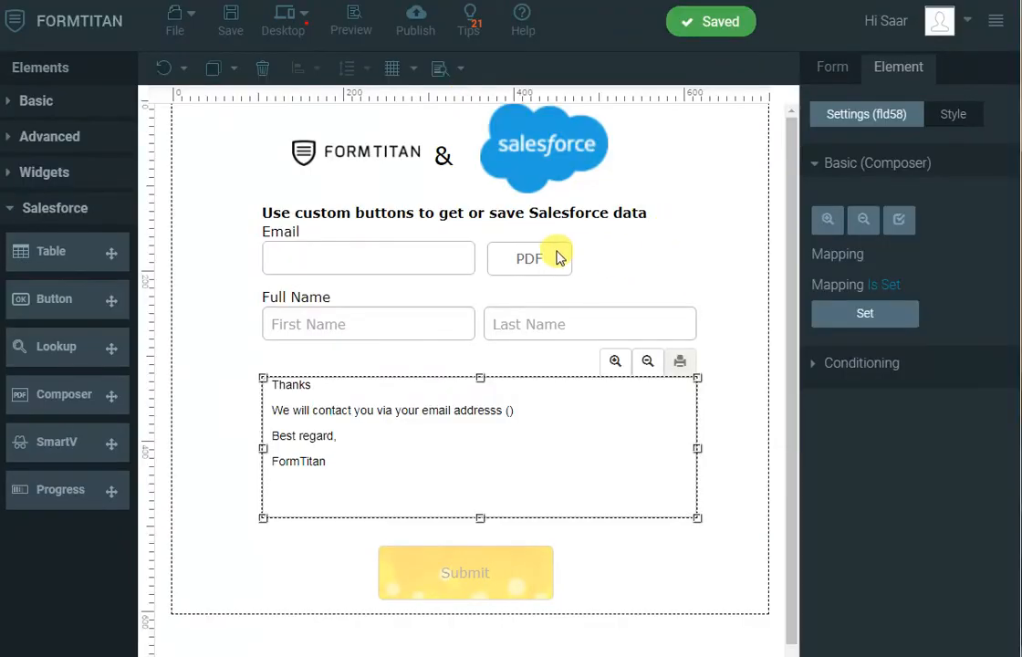
# Change the PDF button's type to Go Next and its text to Next.
pyautogui.click(530, 259)
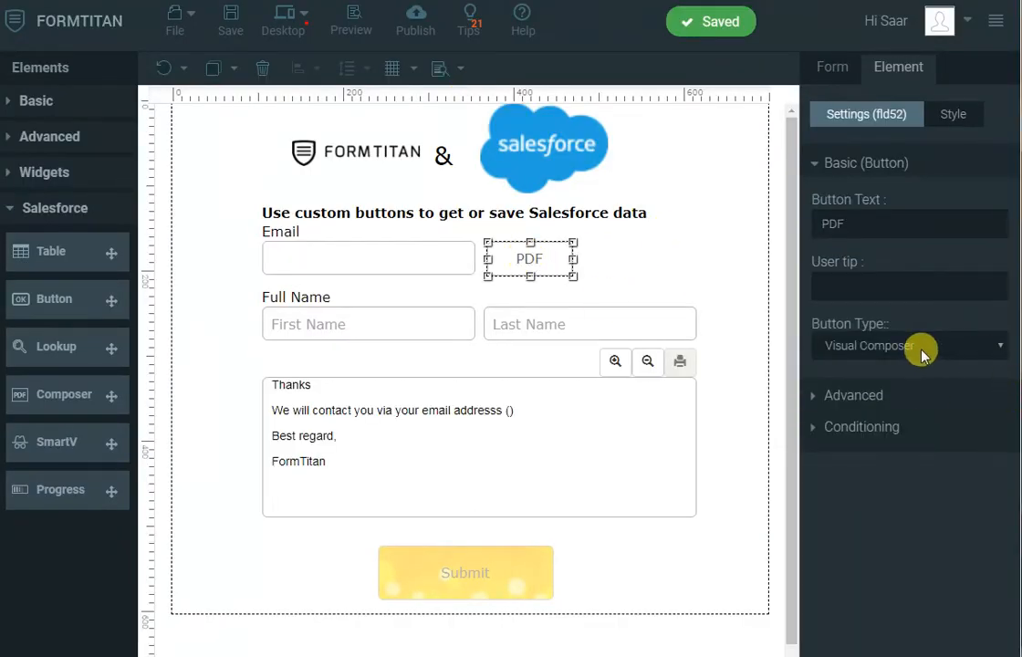
pyautogui.click(922, 354)
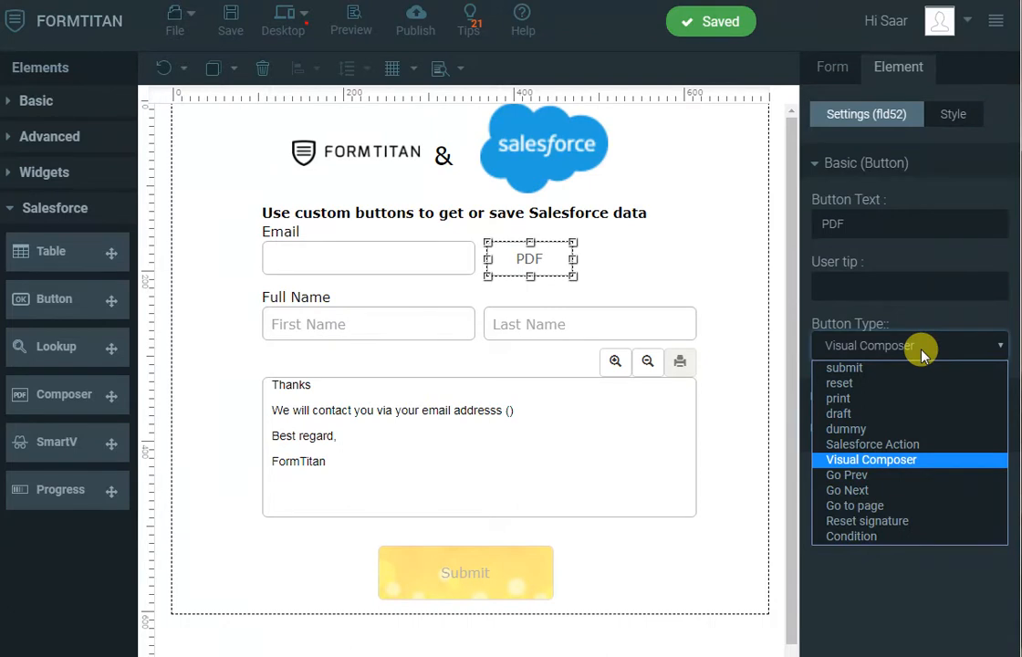
pyautogui.click(863, 491)
pyautogui.doubleClick(870, 229)
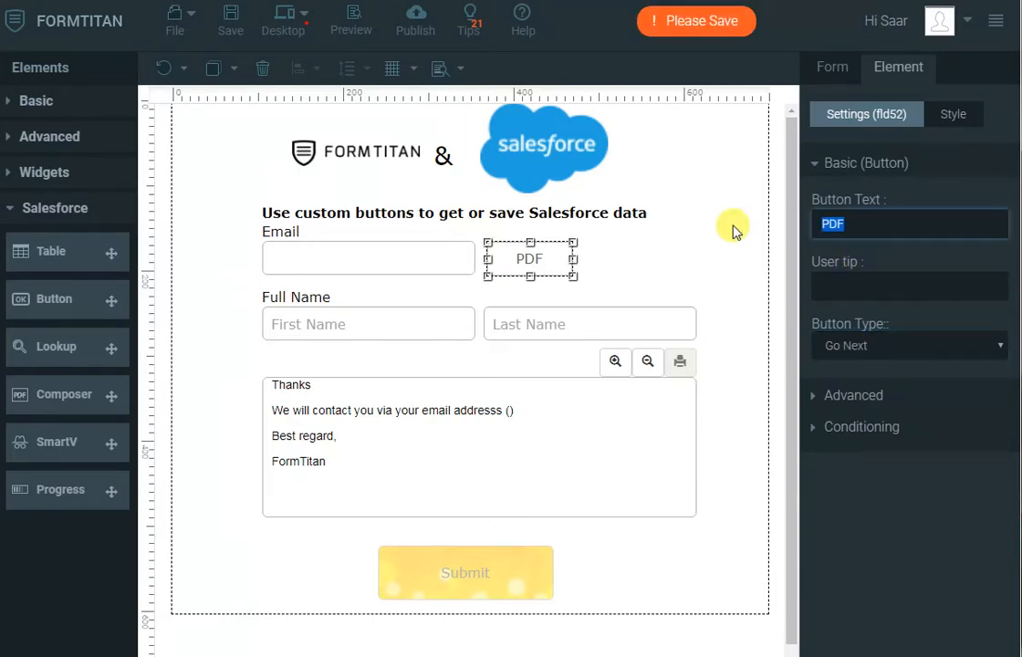
pyautogui.write('Next')
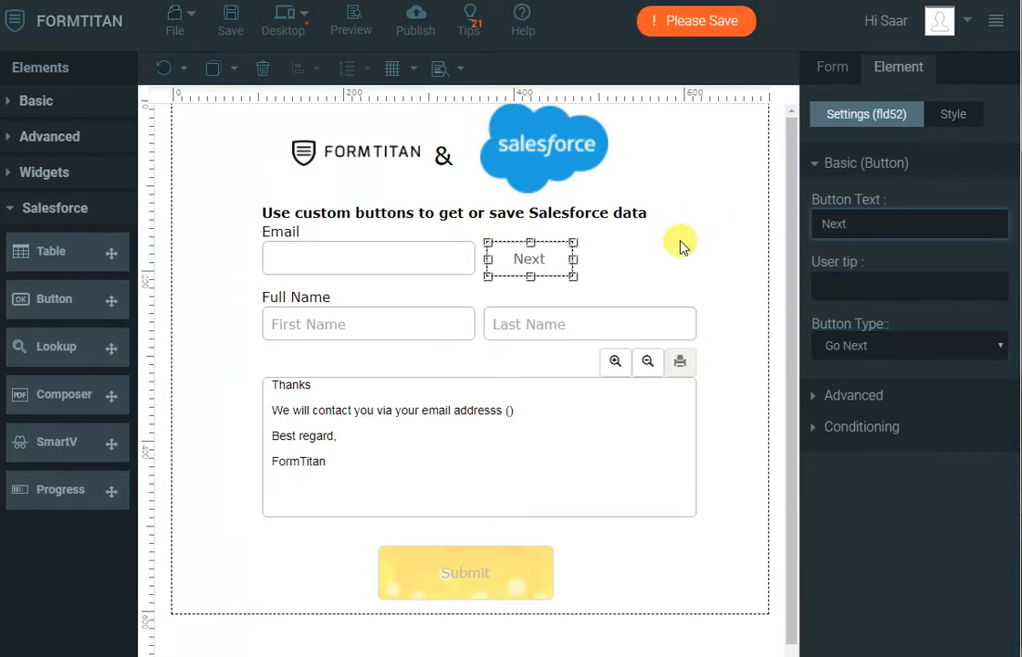
# Add a second page to the form and place an image element on it using the Colorful abstract picture.
pyautogui.click(682, 241)
pyautogui.scroll(-1, 621, 235)
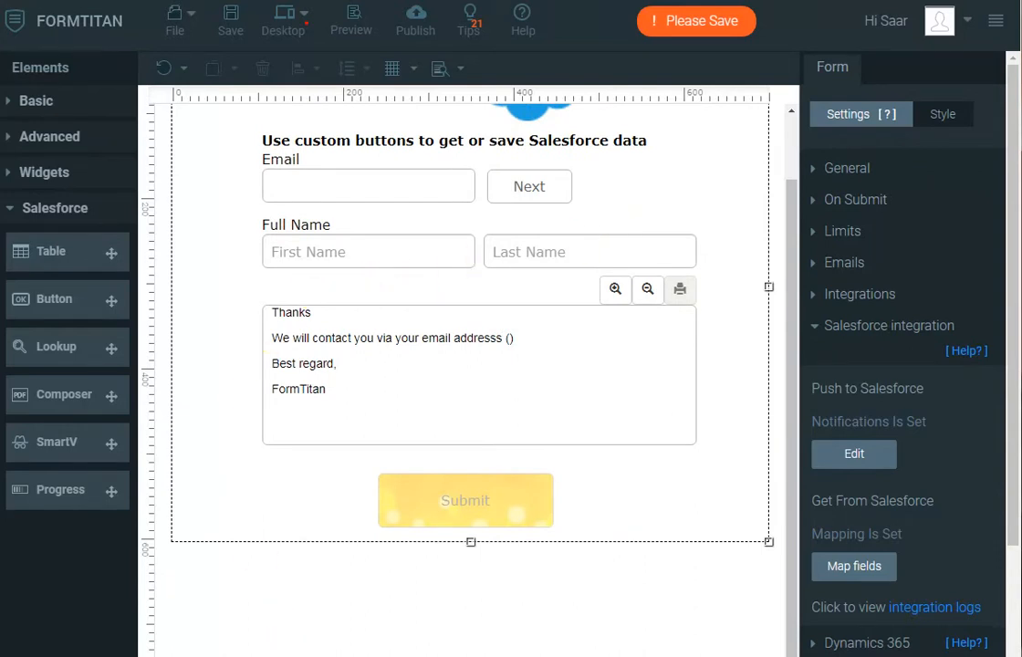
pyautogui.click(210, 652)
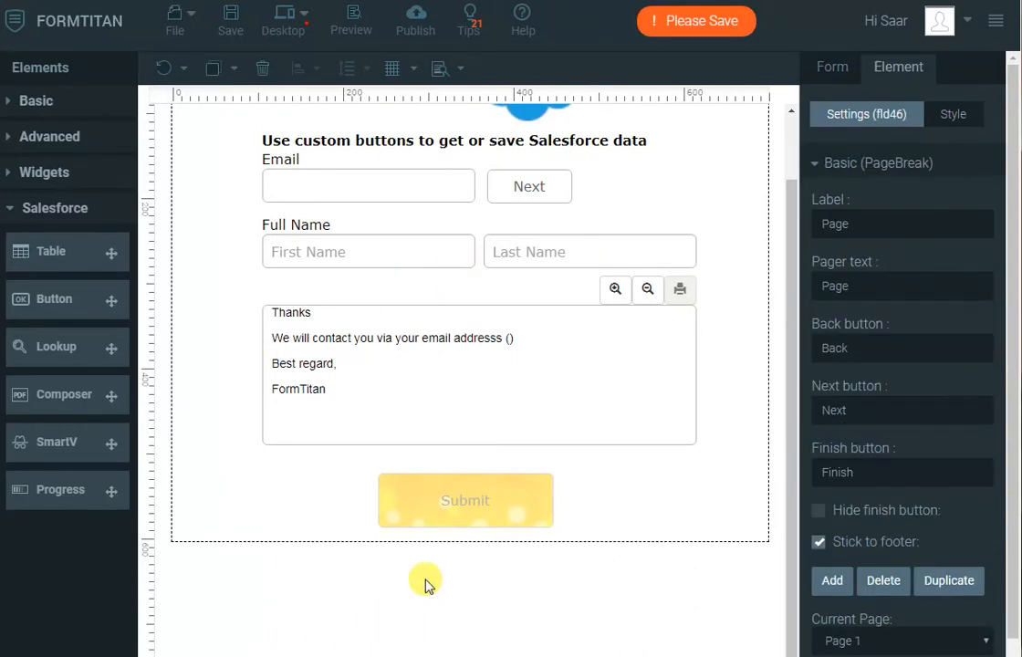
pyautogui.click(832, 581)
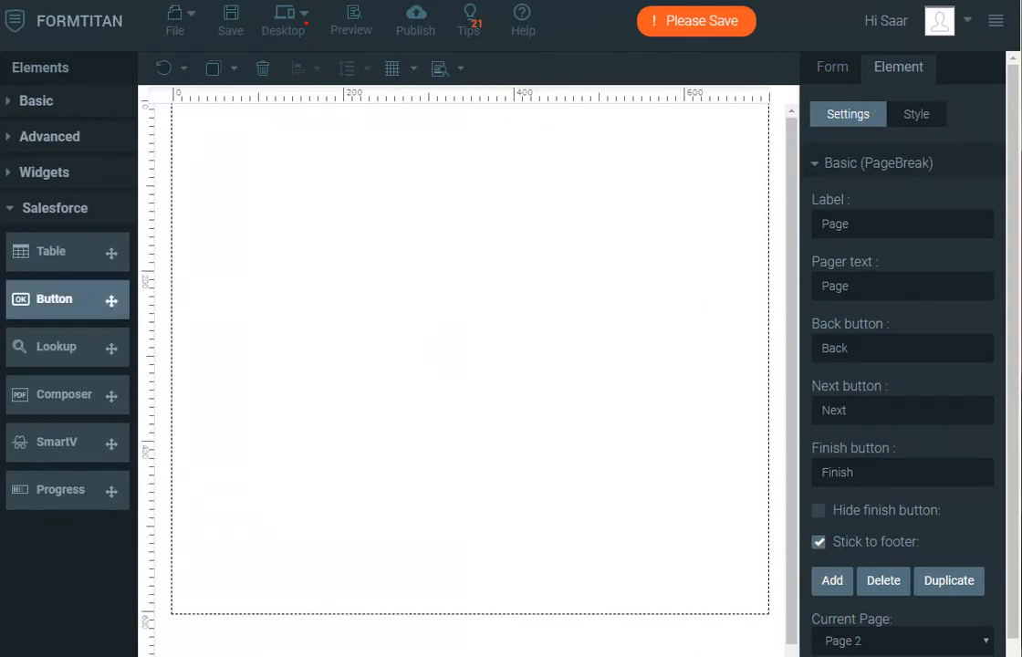
pyautogui.click(36, 101)
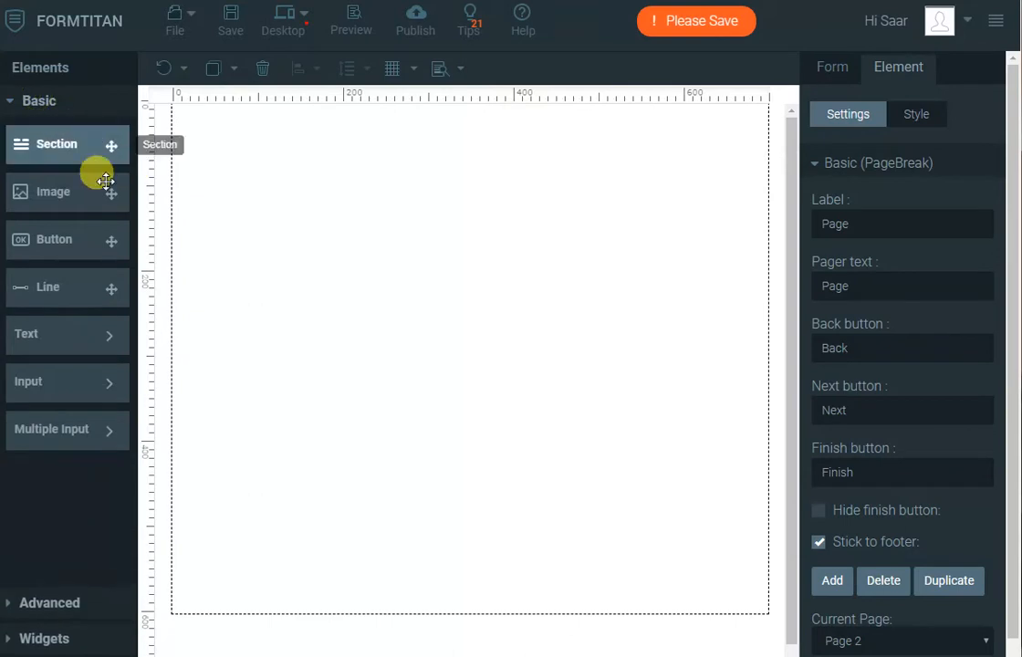
pyautogui.moveTo(64, 194); pyautogui.dragTo(317, 228)
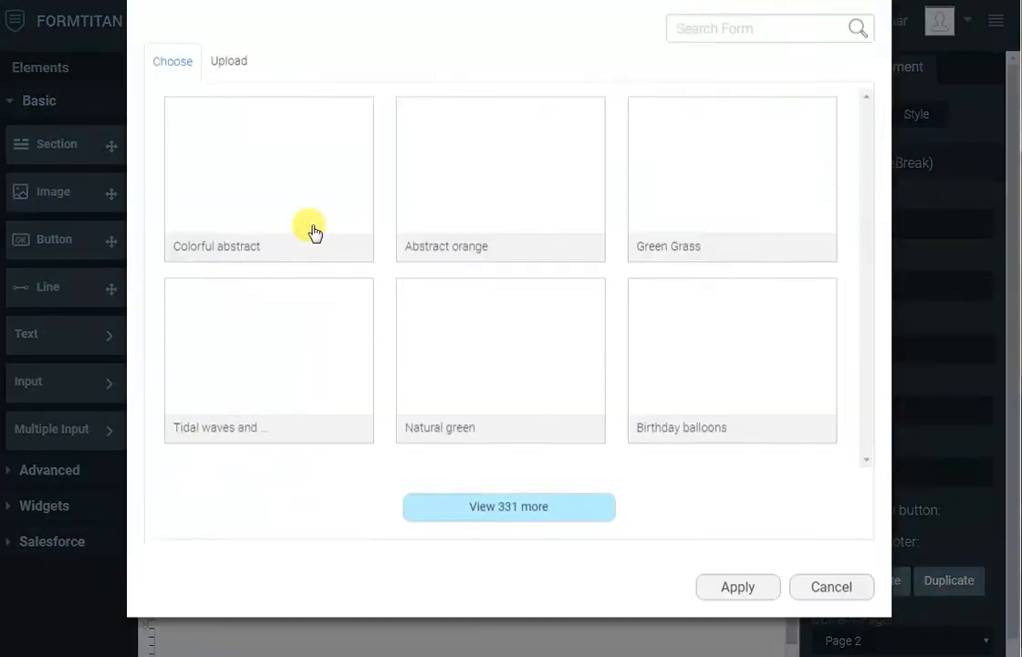
pyautogui.click(307, 212)
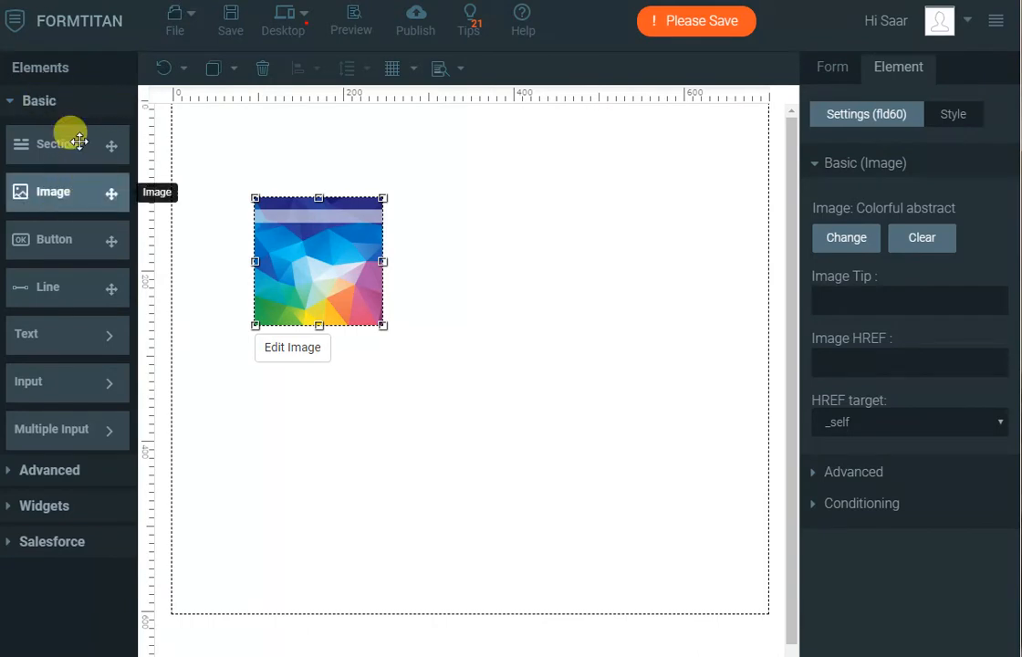
# Place a button to the upper right of the image on page 2, with type Go Prev and text Prev Page.
pyautogui.moveTo(48, 238); pyautogui.dragTo(551, 184)
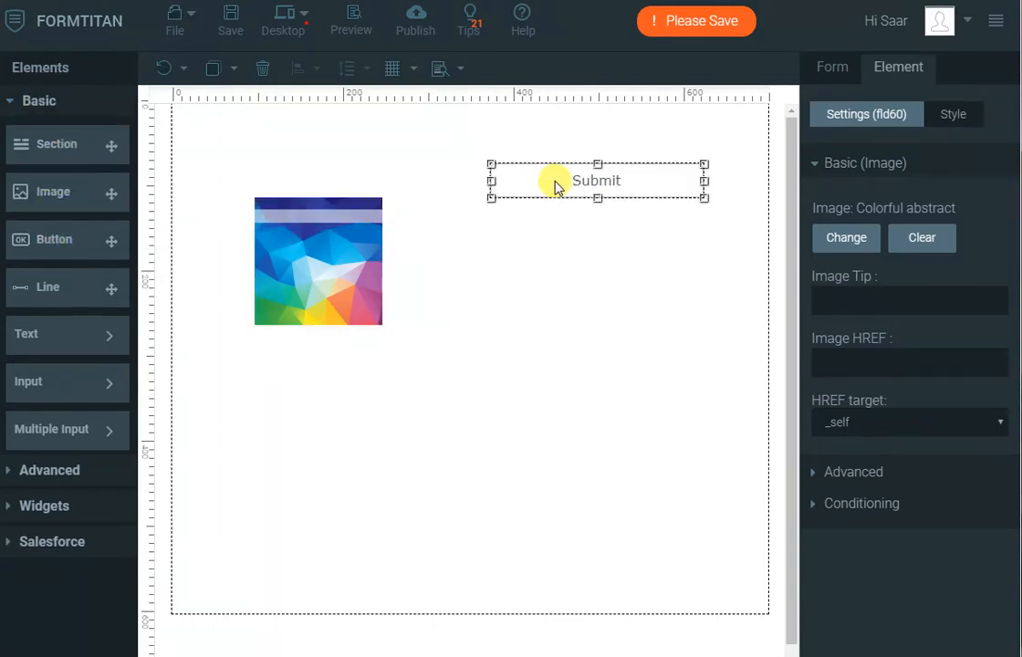
pyautogui.click(881, 347)
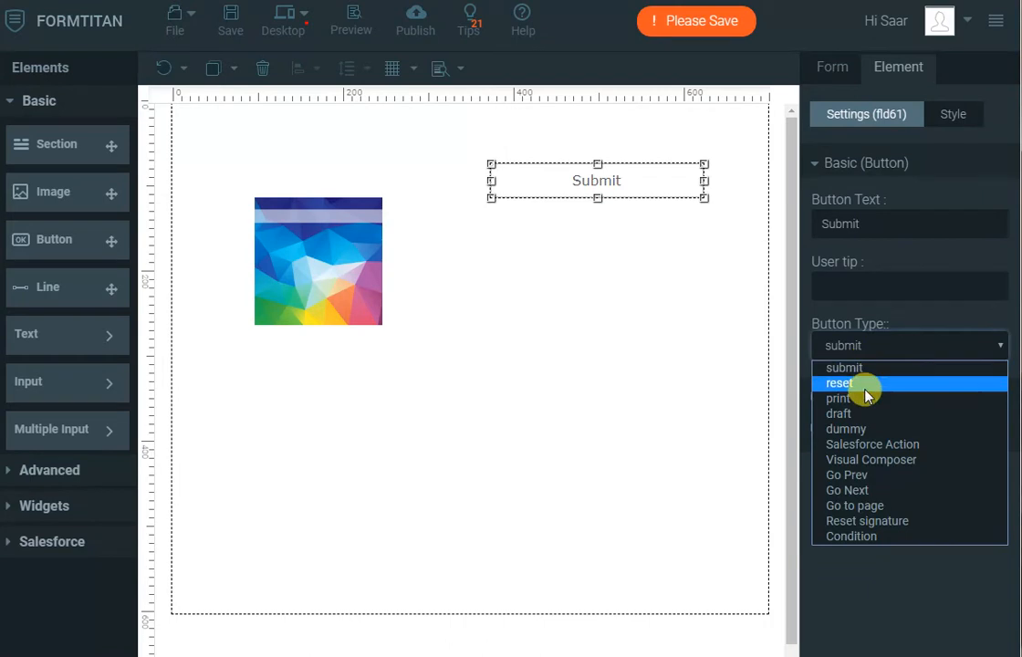
pyautogui.click(871, 476)
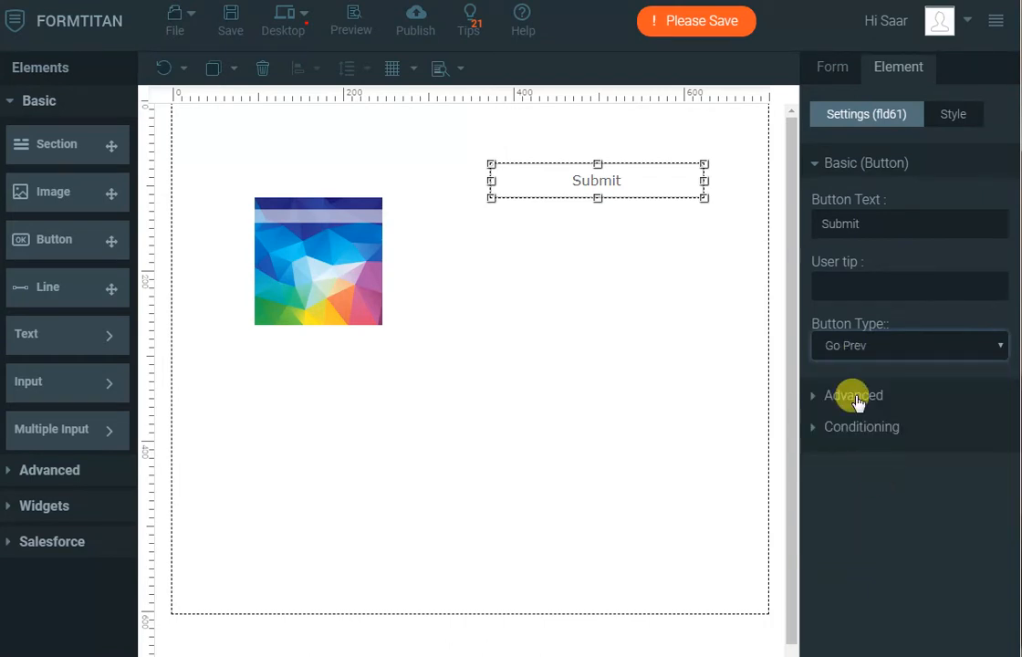
pyautogui.doubleClick(887, 216)
pyautogui.write('Prev Page')
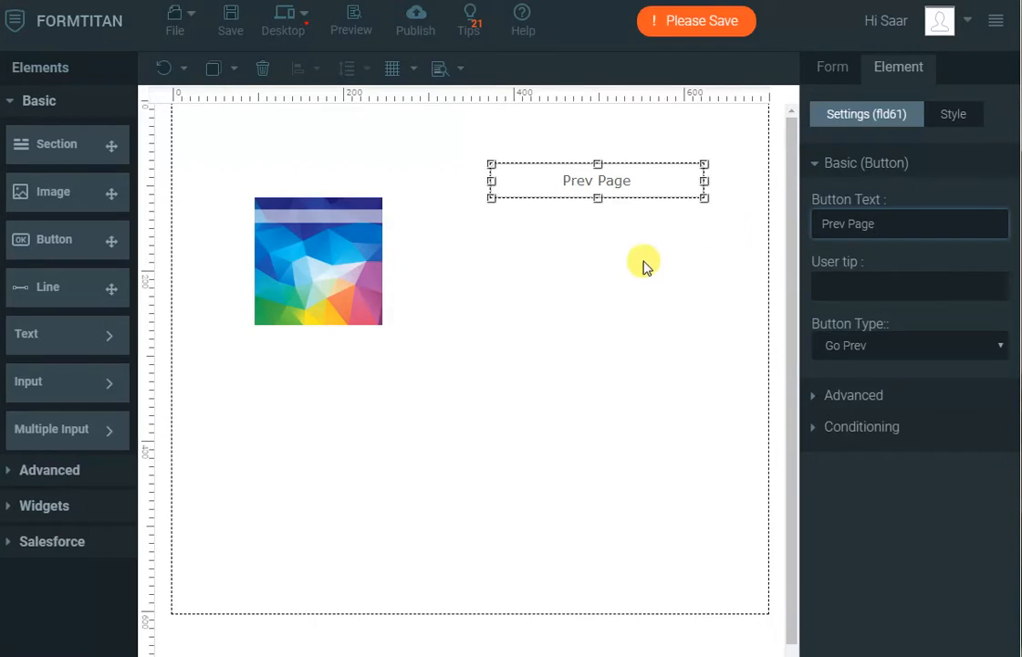
# Add a third page to the form and place a Signature element in its upper part.
pyautogui.click(466, 465)
pyautogui.scroll(-1, 630, 539)
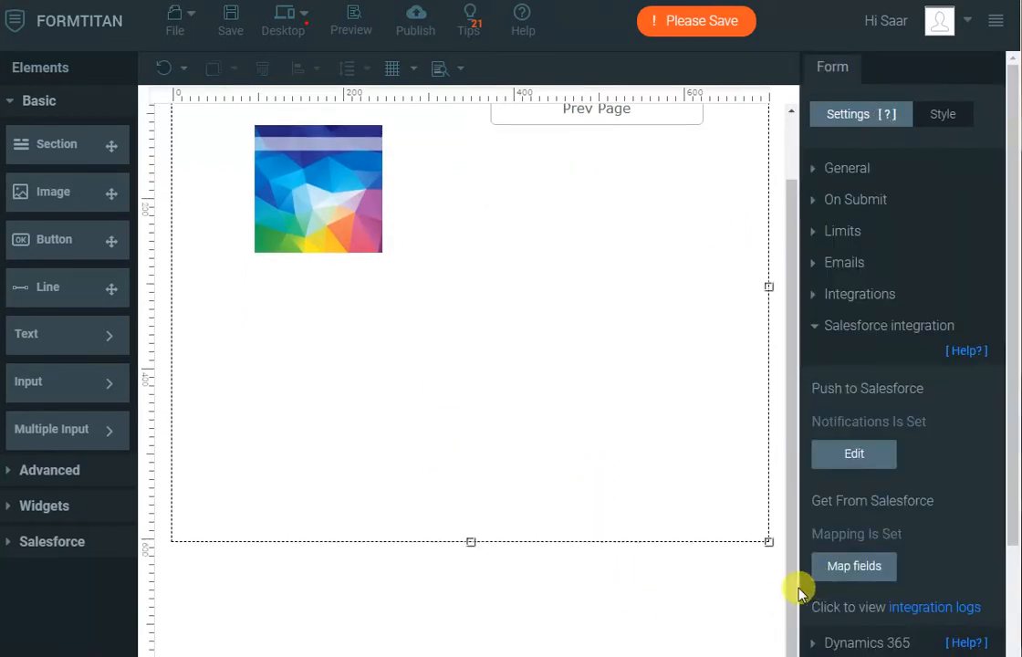
pyautogui.click(630, 653)
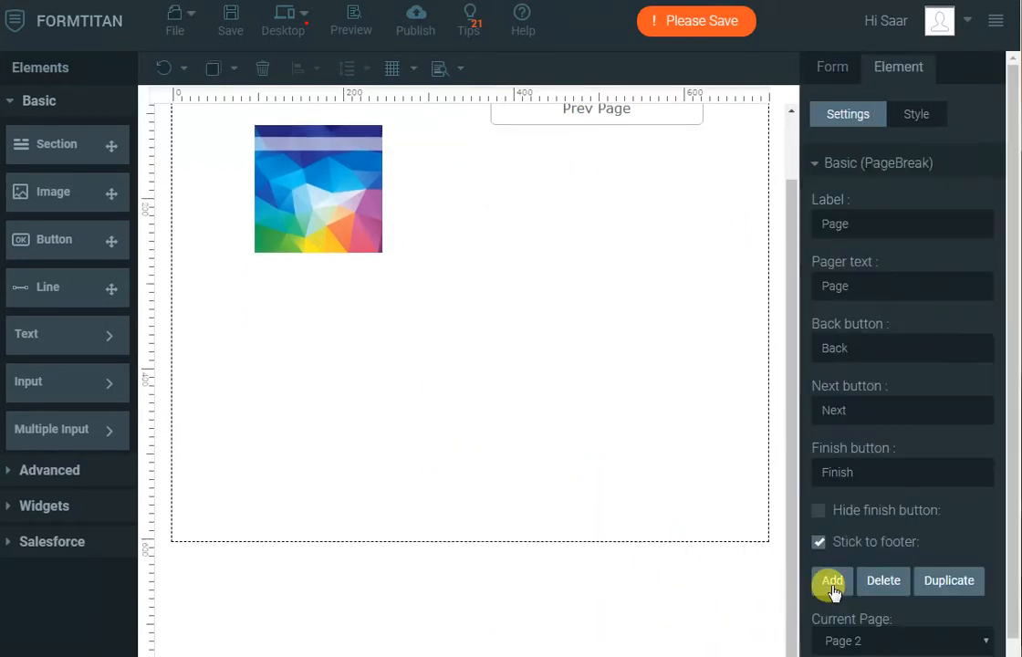
pyautogui.click(832, 584)
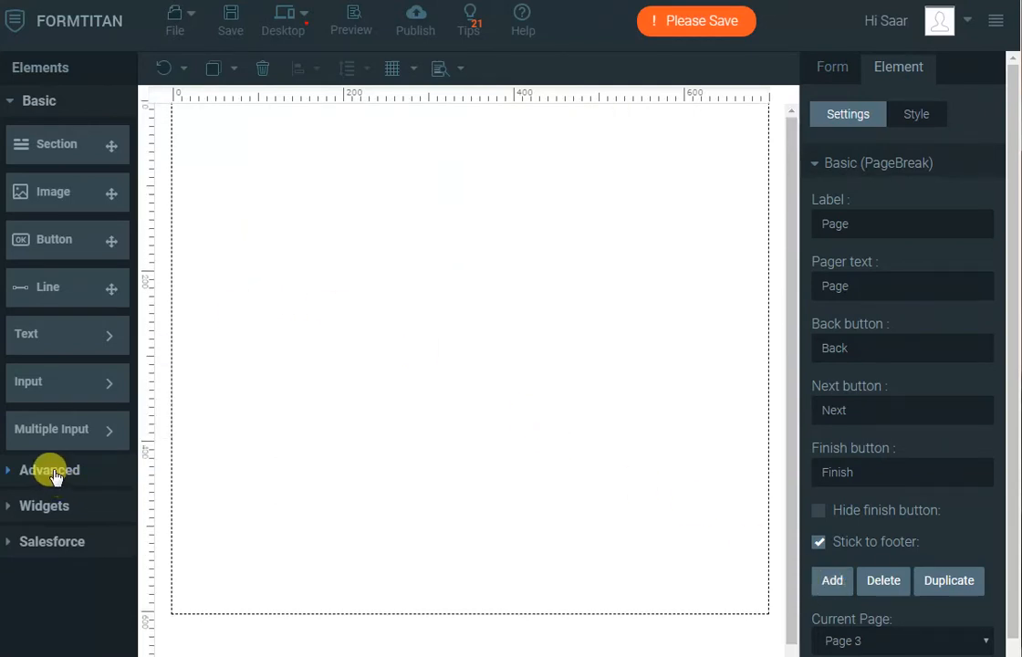
pyautogui.click(50, 507)
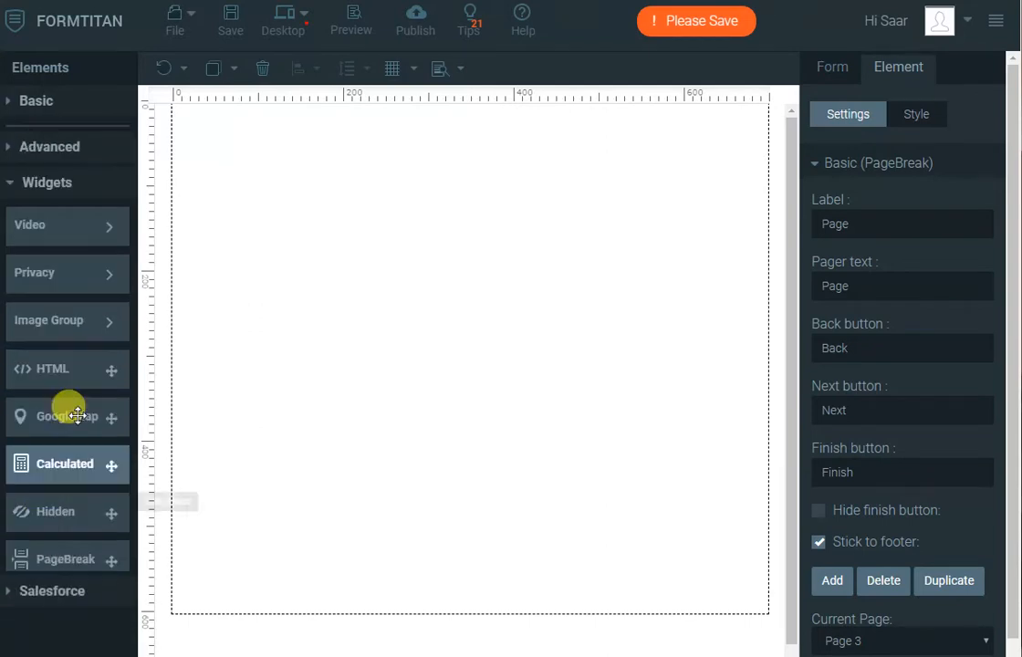
pyautogui.click(62, 268)
pyautogui.moveTo(208, 285)
pyautogui.mouseDown()
pyautogui.moveTo(397, 202)
pyautogui.moveTo(377, 189)
pyautogui.mouseUp()
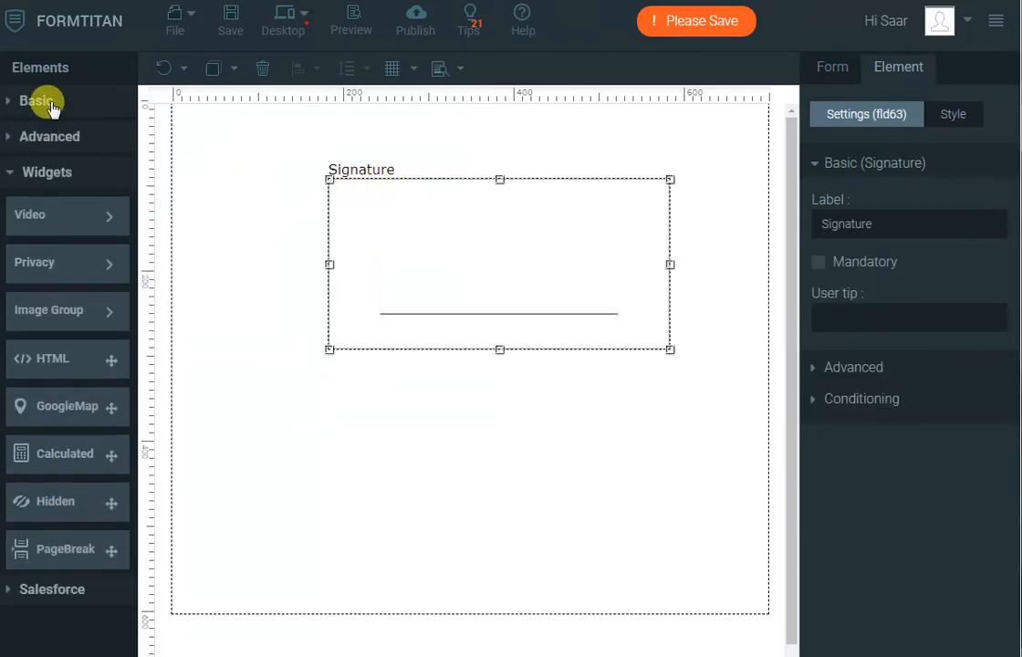
# Place a button below the signature with the text First page, type Go to page and Page 1 as its target.
pyautogui.click(52, 108)
pyautogui.moveTo(96, 244); pyautogui.dragTo(439, 436)
pyautogui.moveTo(881, 225); pyautogui.dragTo(742, 224)
pyautogui.write('First page')
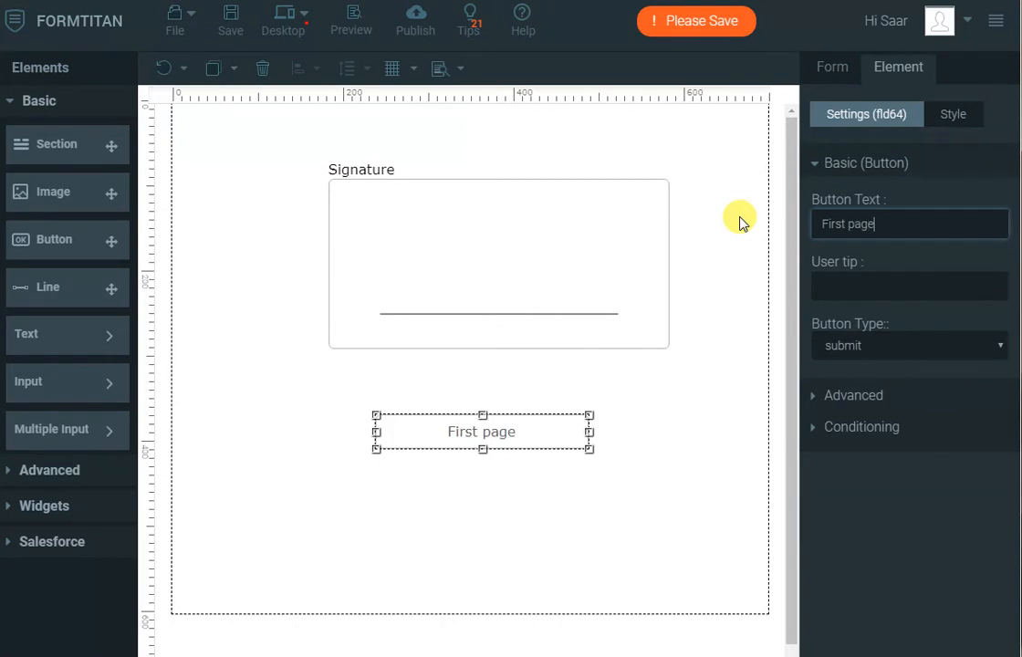
pyautogui.click(918, 347)
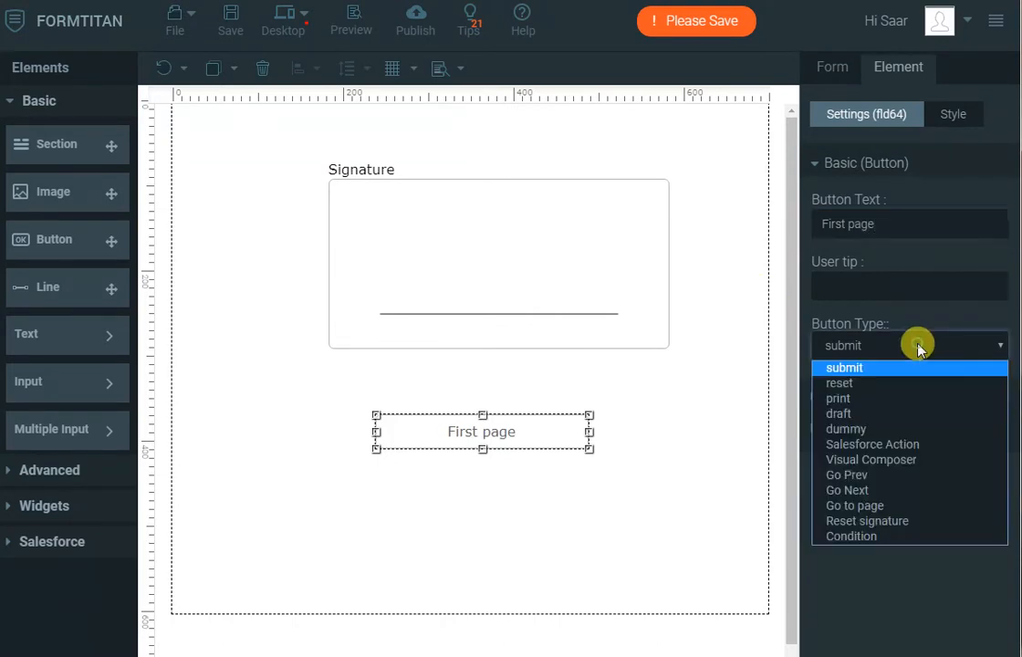
pyautogui.click(879, 508)
pyautogui.click(904, 401)
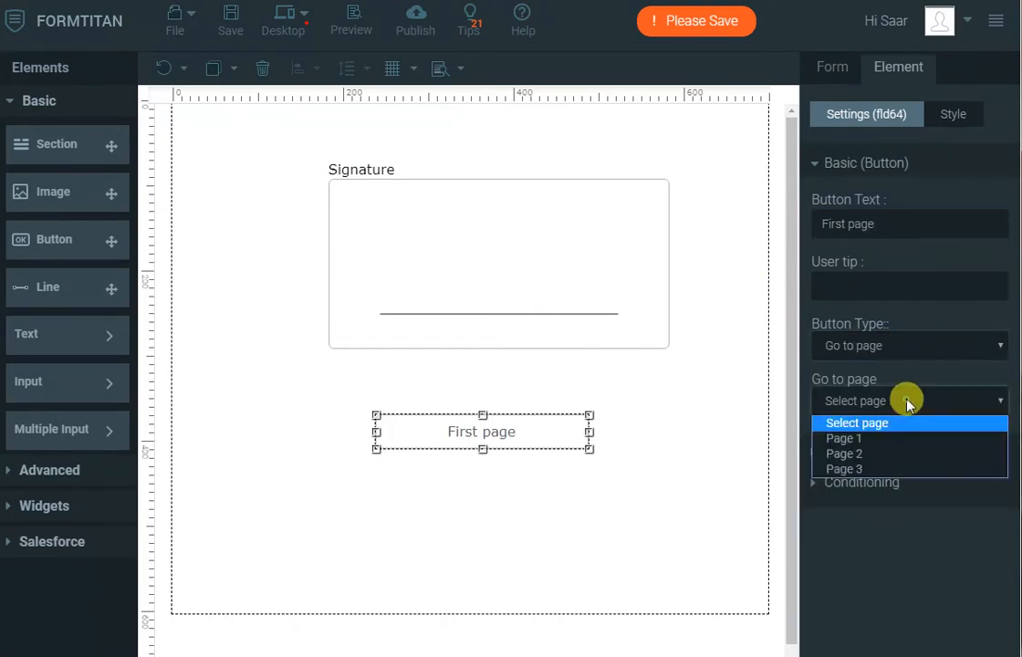
pyautogui.click(883, 440)
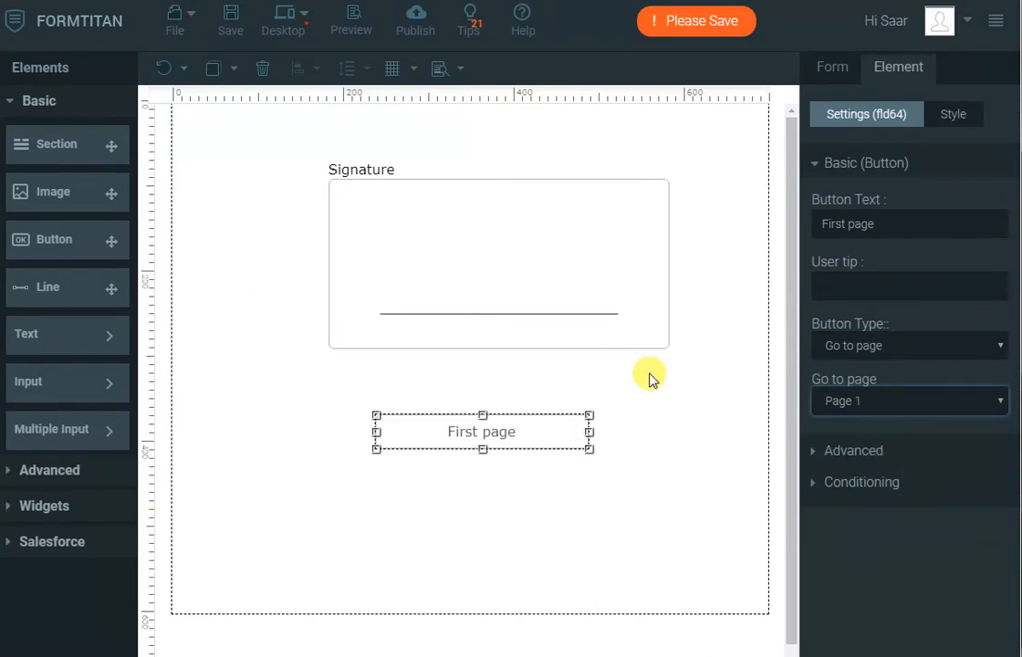
# Review the Prev Page and Next buttons on the first two pages and save the form.
pyautogui.click(664, 437)
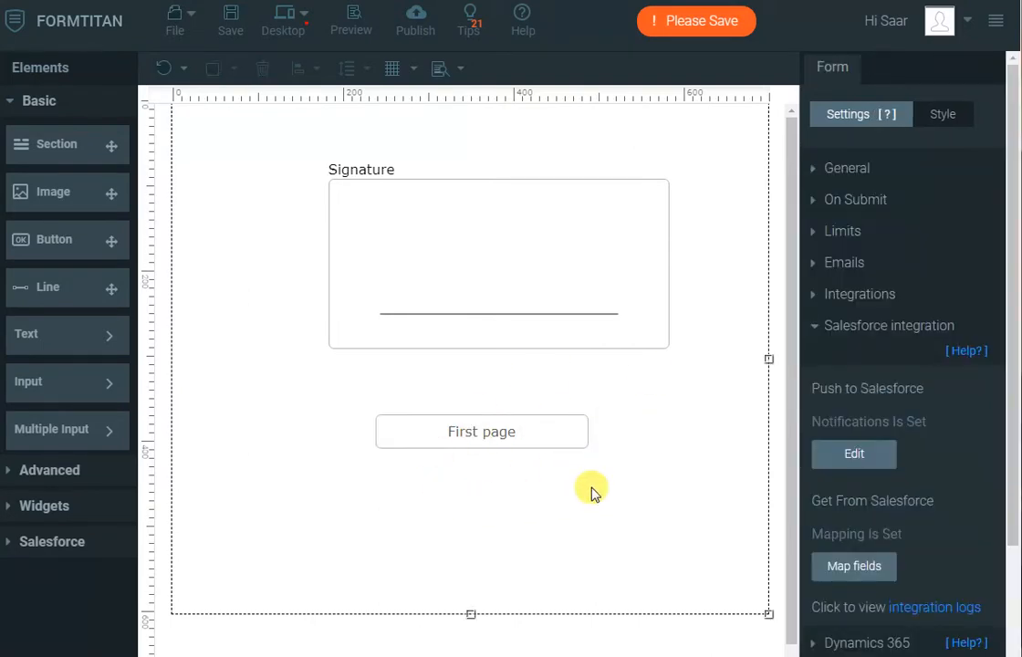
pyautogui.scroll(-2, 487, 611)
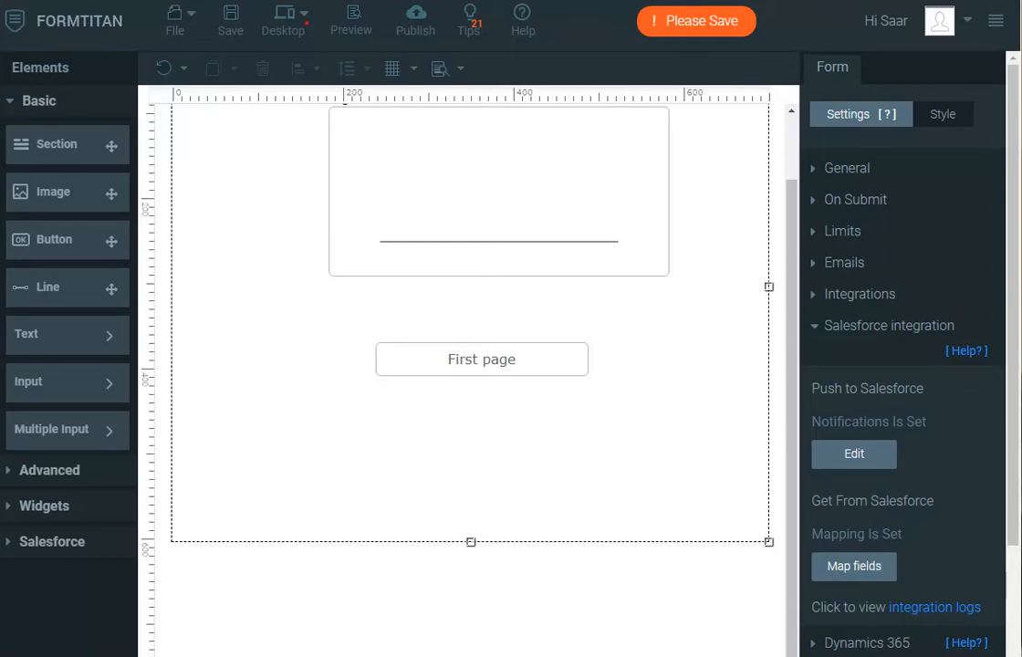
pyautogui.click(552, 185)
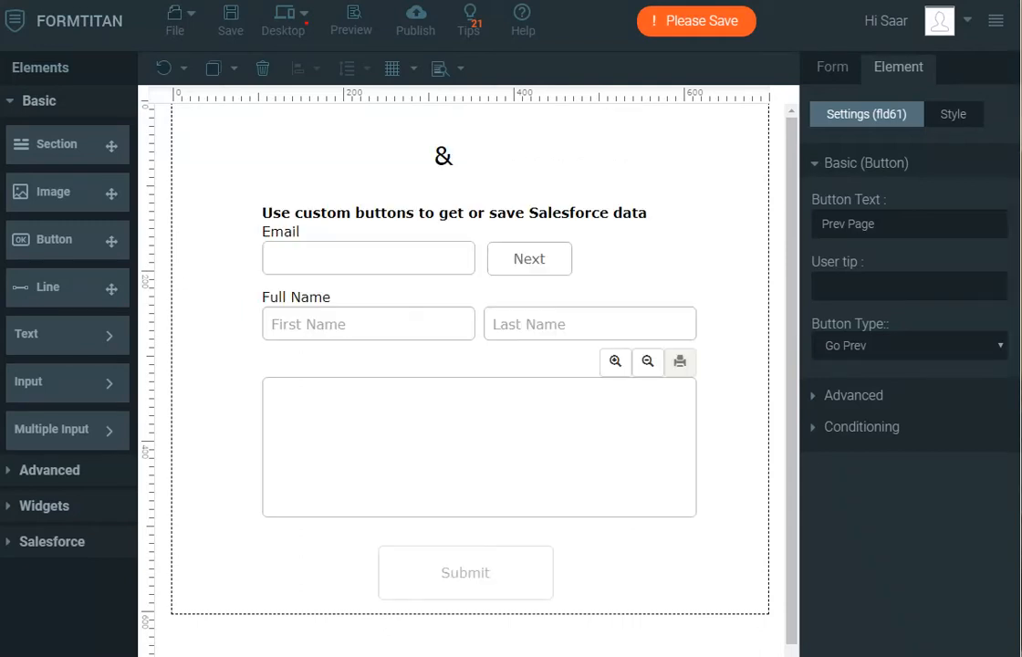
pyautogui.click(537, 258)
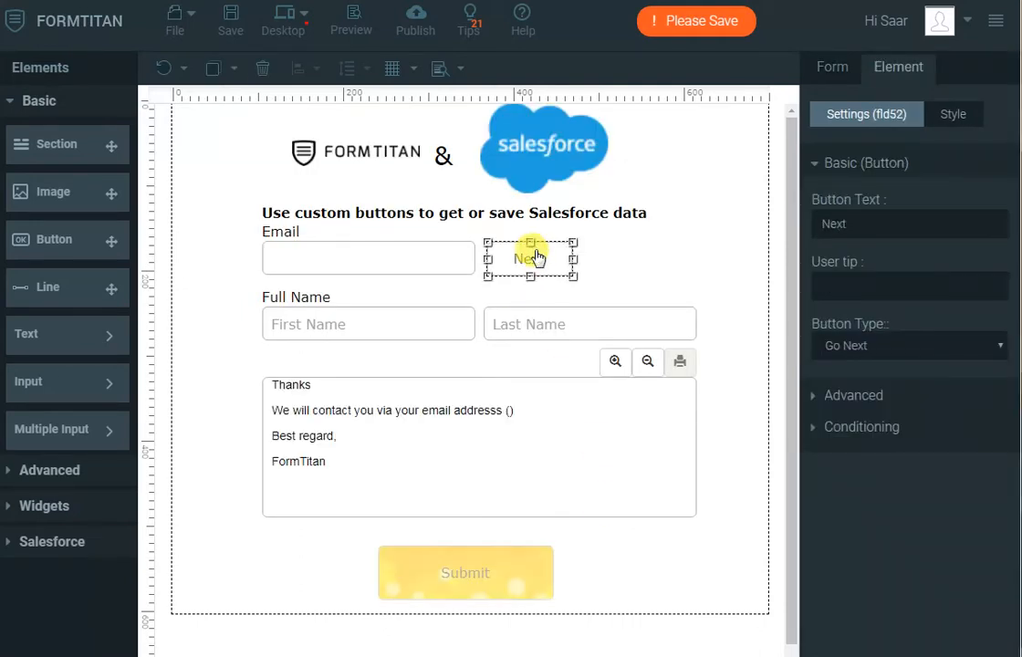
pyautogui.click(235, 20)
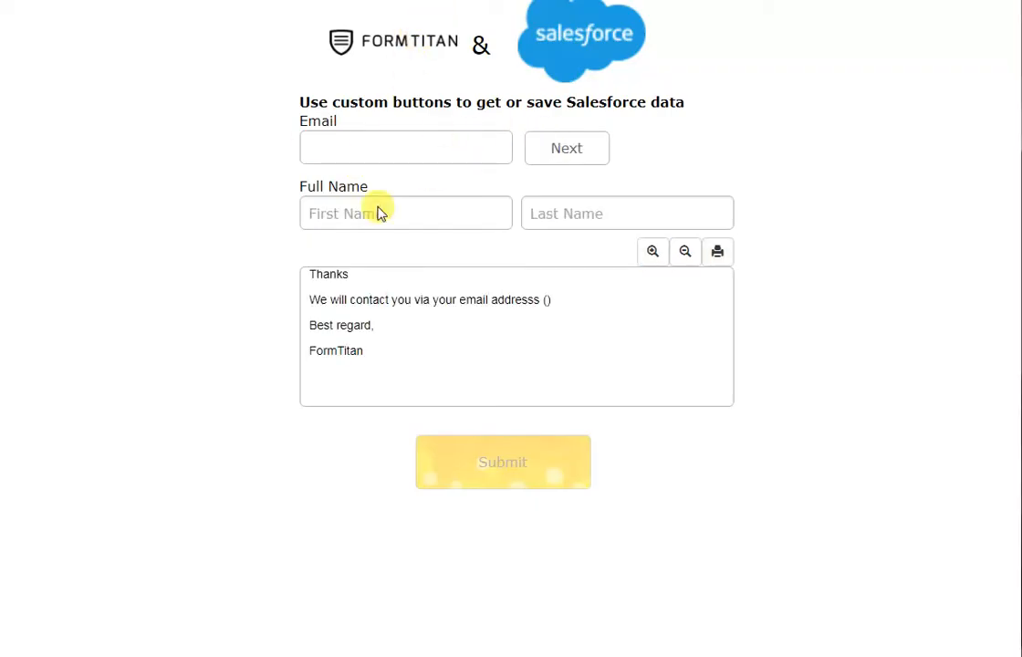
# Test the live form's Next and Prev Page buttons, draw a signature on the third page, and return using First page.
pyautogui.click(572, 148)
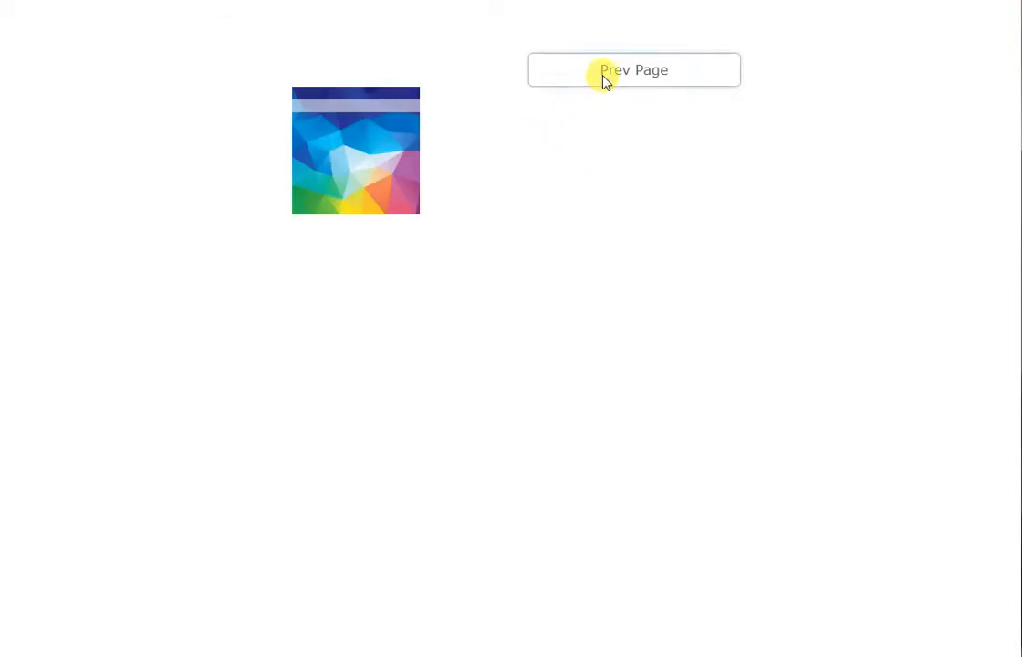
pyautogui.click(604, 79)
pyautogui.click(575, 153)
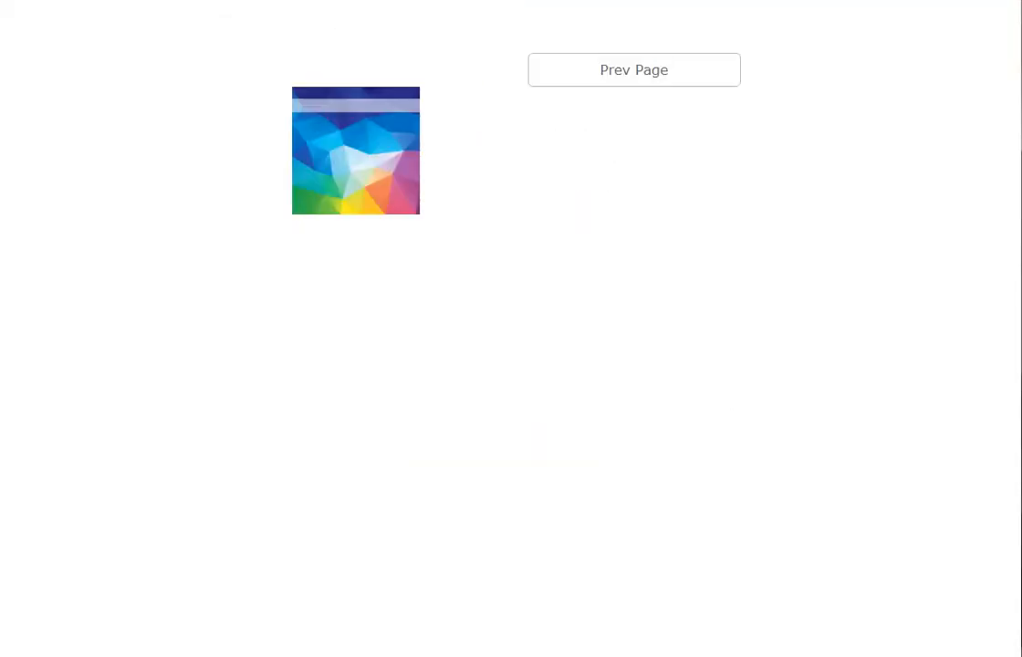
pyautogui.moveTo(479, 190)
pyautogui.mouseDown()
pyautogui.moveTo(587, 164)
pyautogui.moveTo(672, 211)
pyautogui.mouseUp()
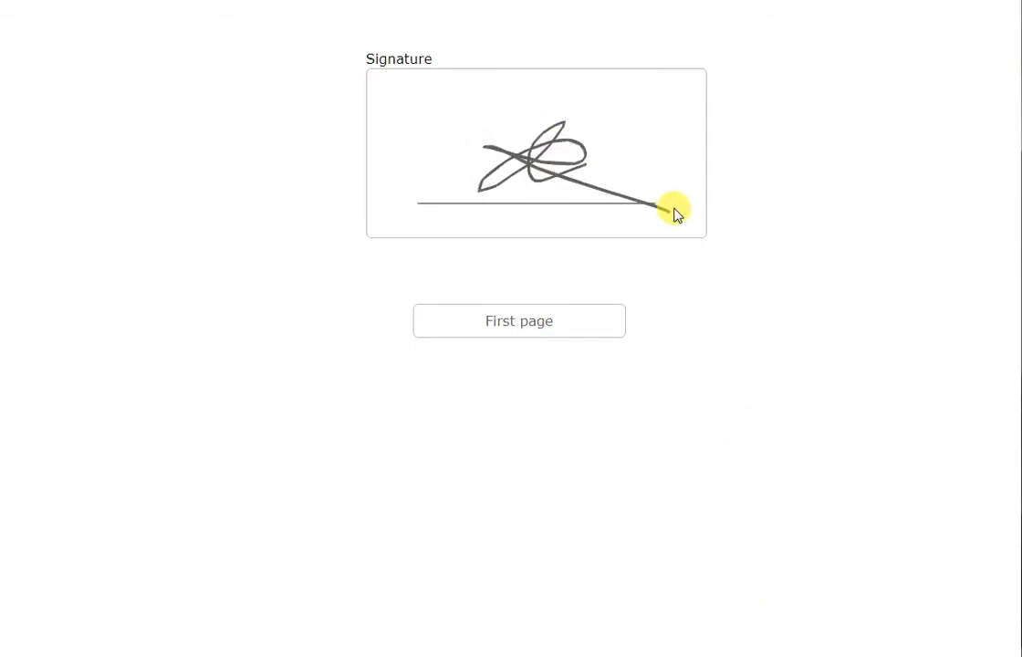
pyautogui.click(573, 321)
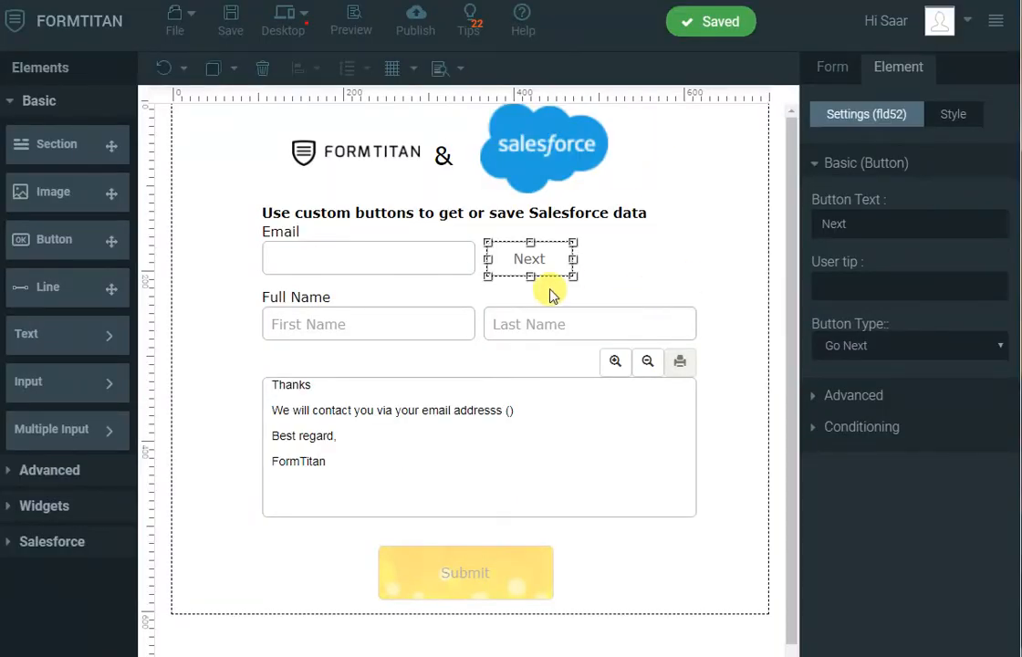
# Change the third page's First page button to text Reset with type Reset signature targeting Signature, and save the form.
pyautogui.click(881, 346)
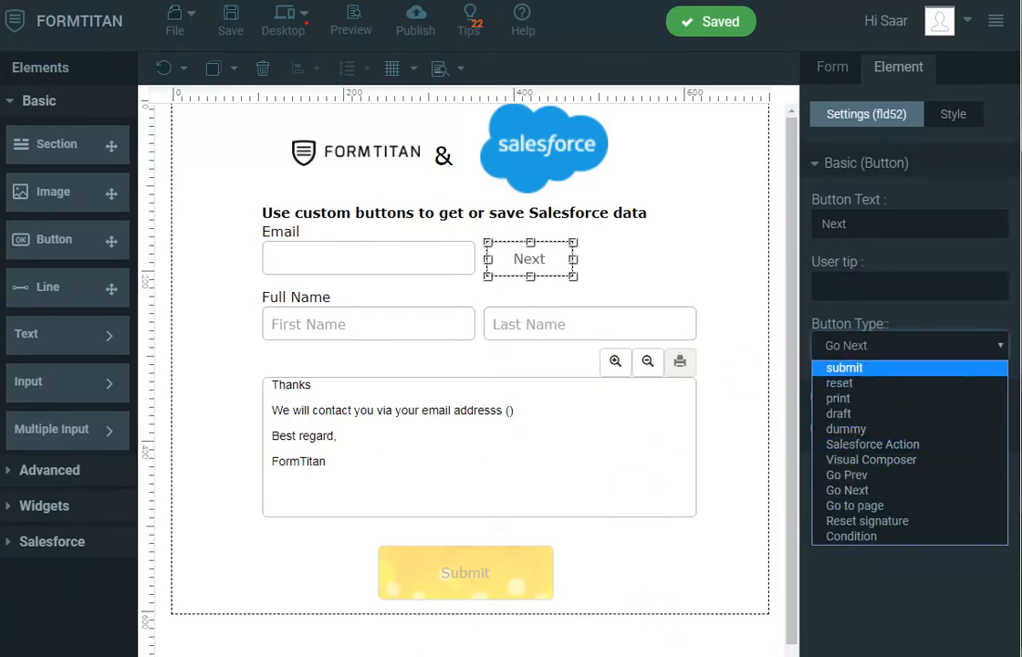
pyautogui.press('Escape')
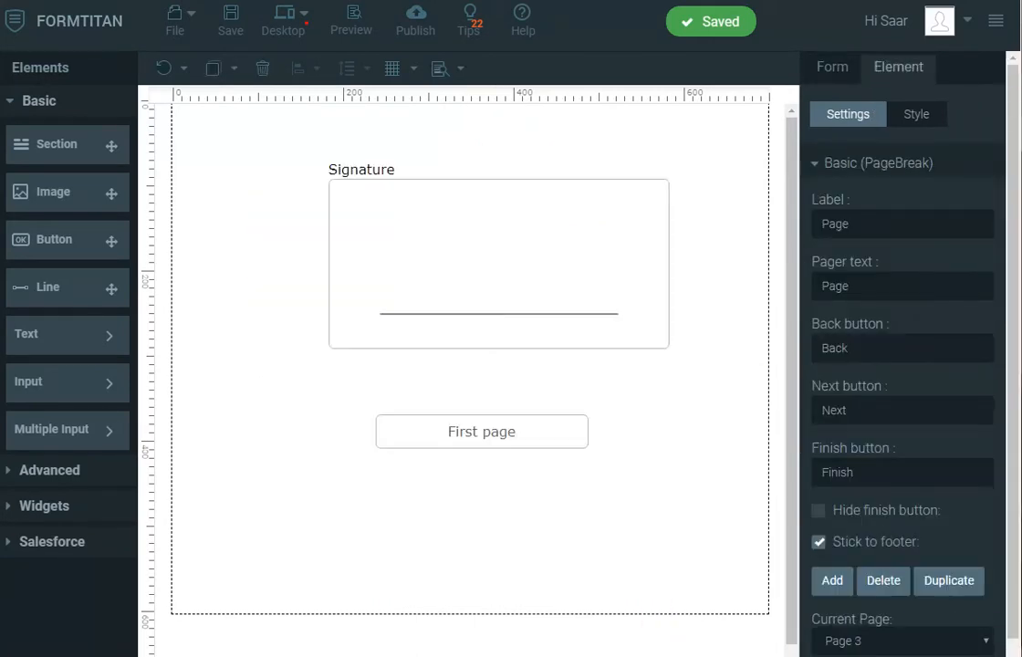
pyautogui.click(527, 442)
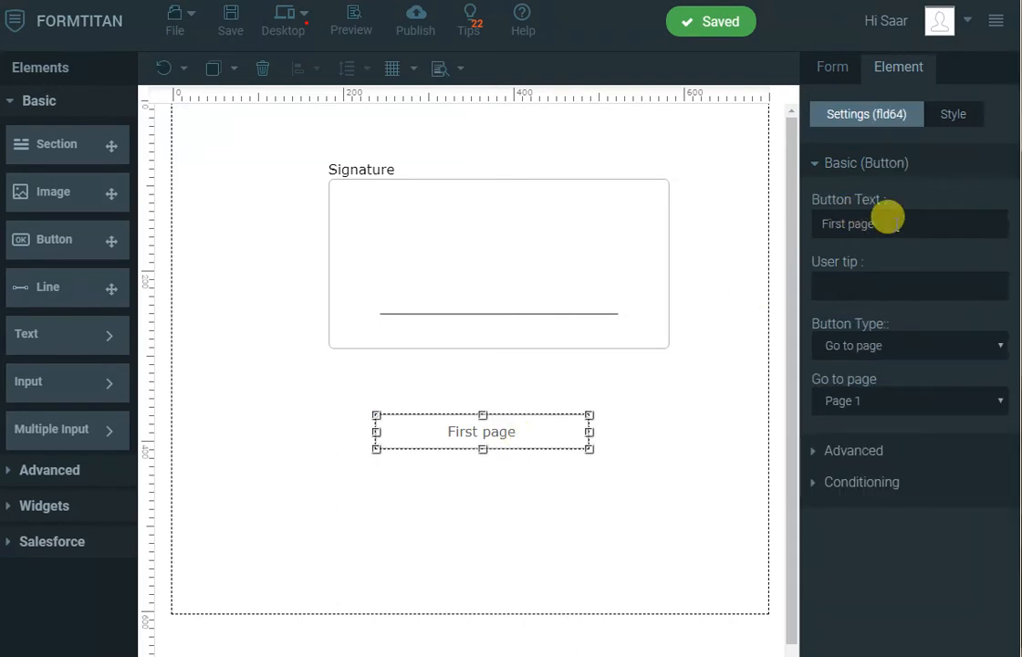
pyautogui.moveTo(894, 224); pyautogui.dragTo(683, 224)
pyautogui.write('Reset')
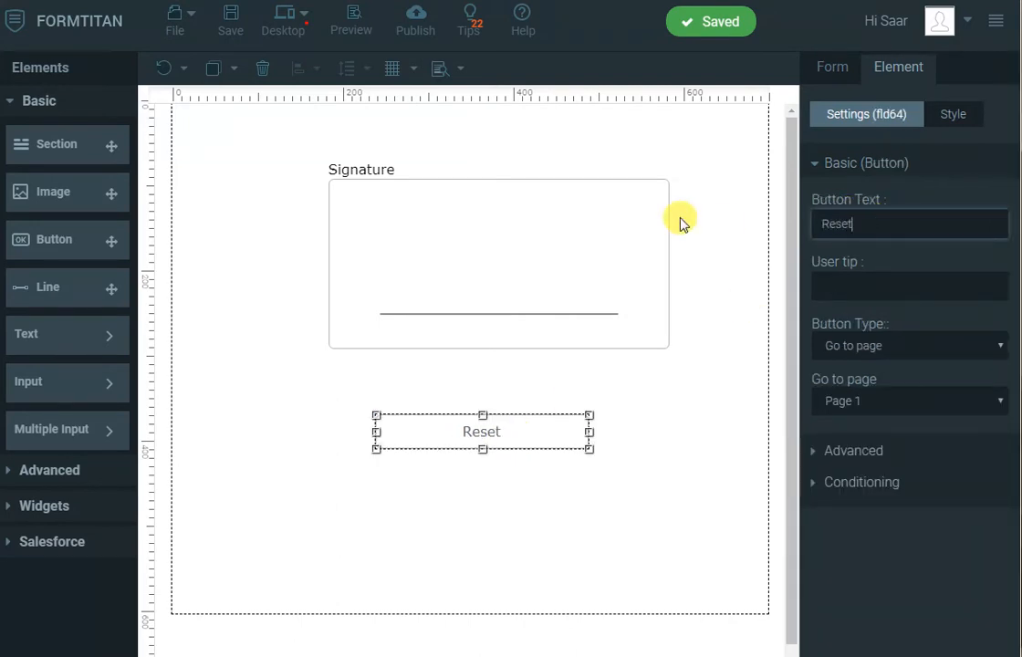
pyautogui.click(904, 346)
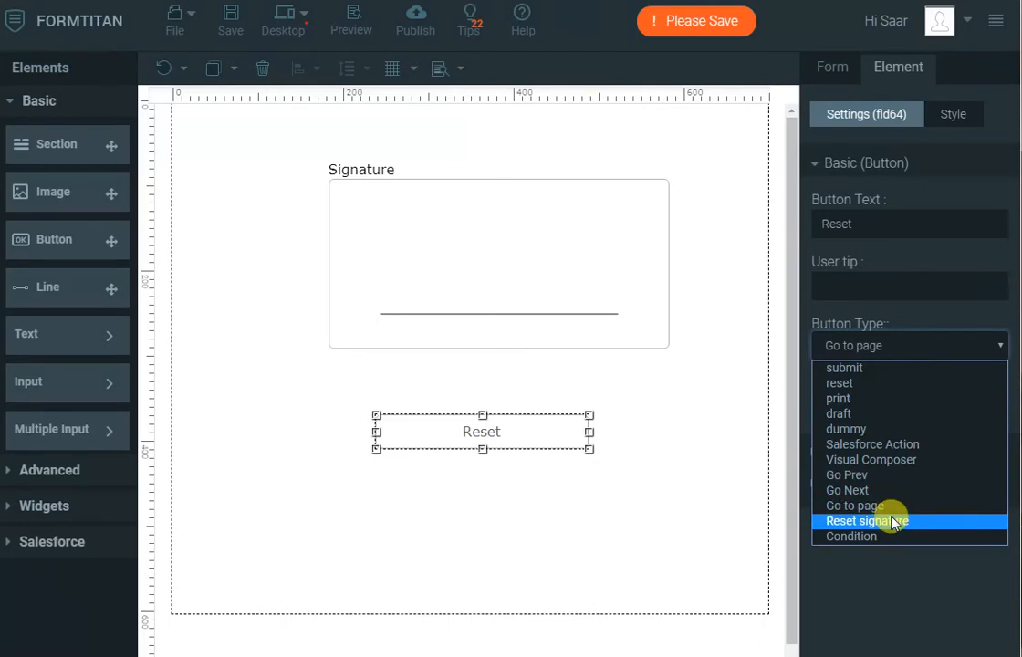
pyautogui.click(893, 522)
pyautogui.click(913, 400)
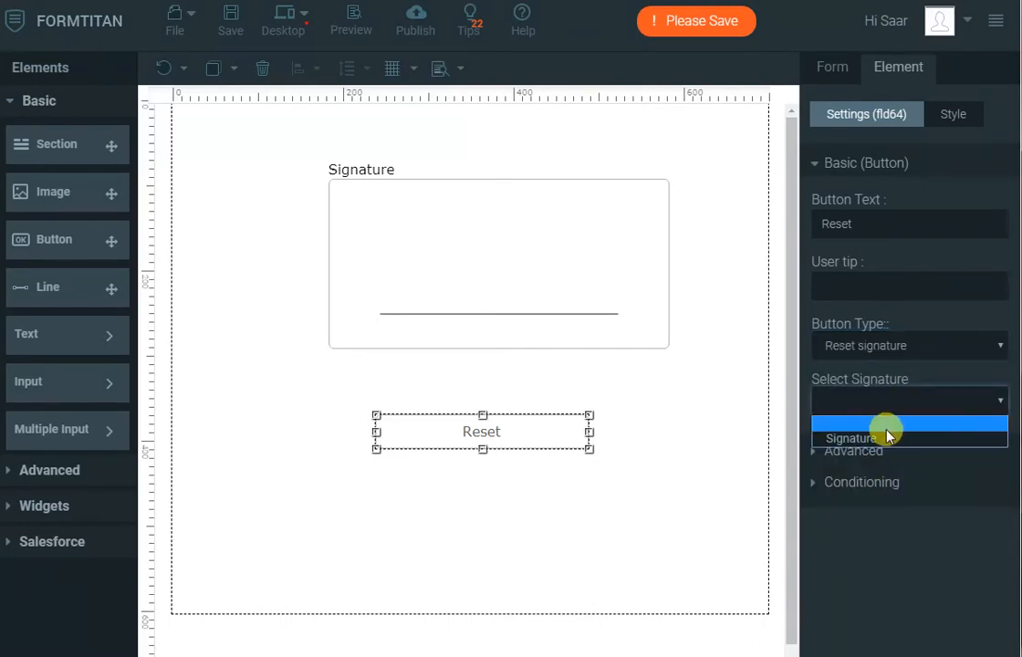
pyautogui.click(890, 436)
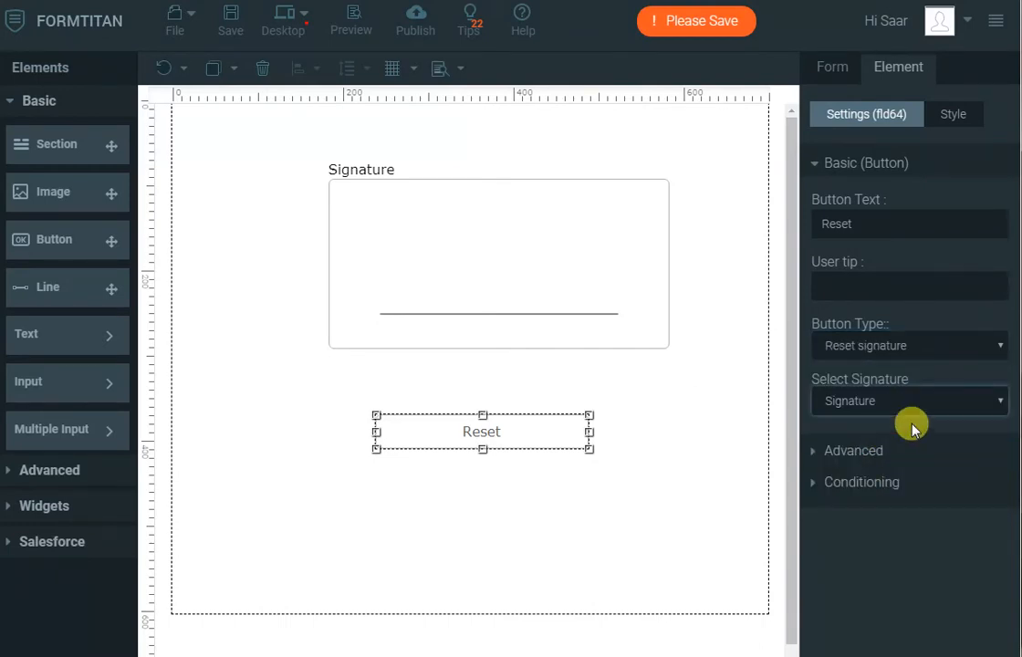
pyautogui.click(228, 18)
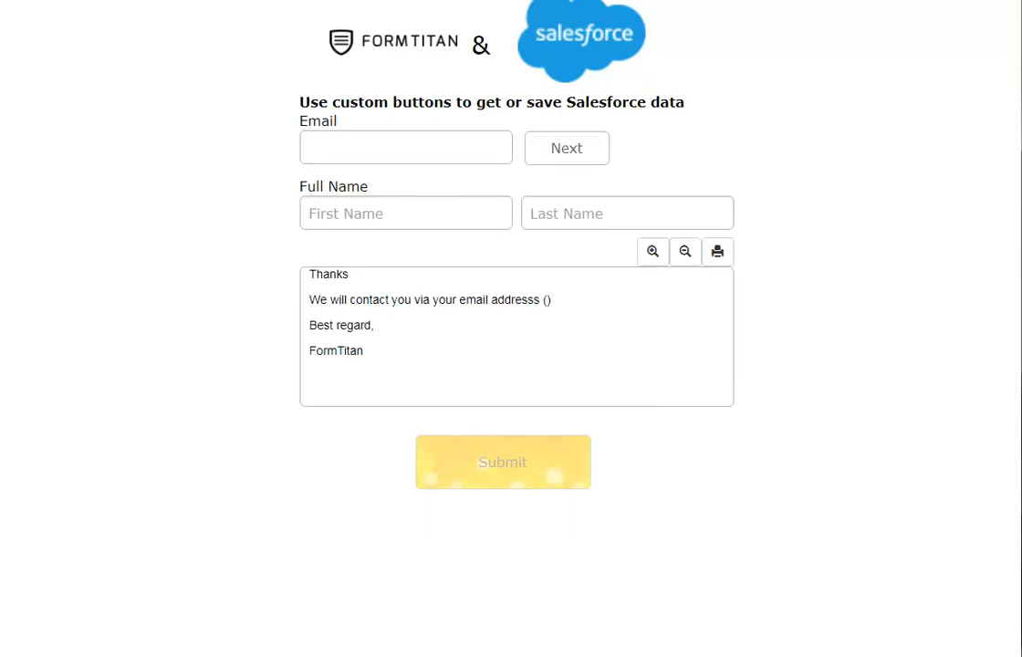
# Test the live form's signature page by drawing a signature, clearing it with Reset, and drawing another one.
pyautogui.click(582, 151)
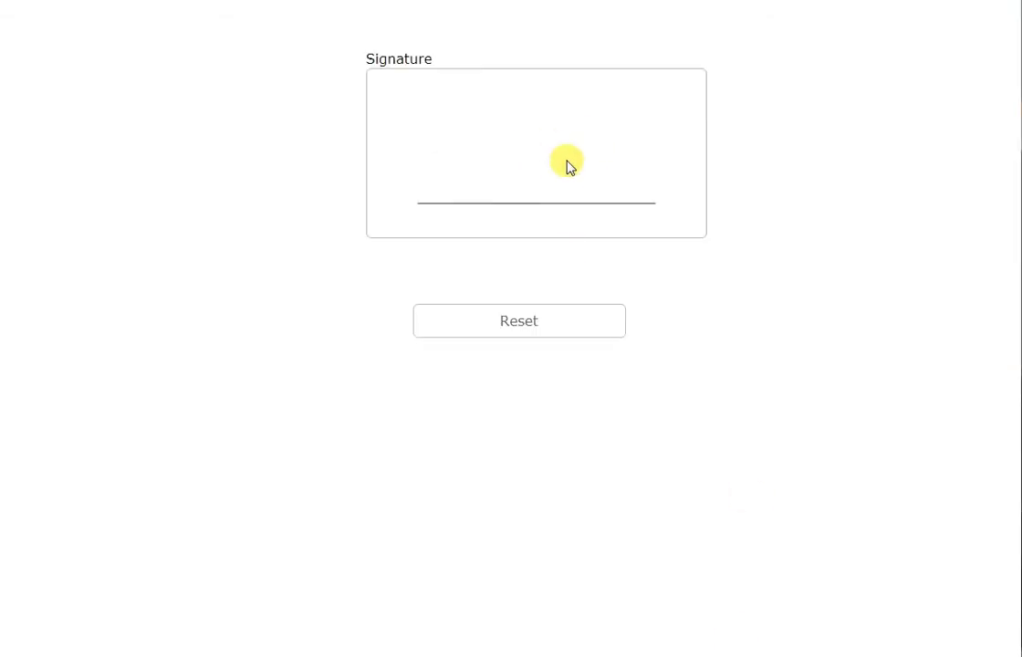
pyautogui.moveTo(568, 164); pyautogui.dragTo(680, 230)
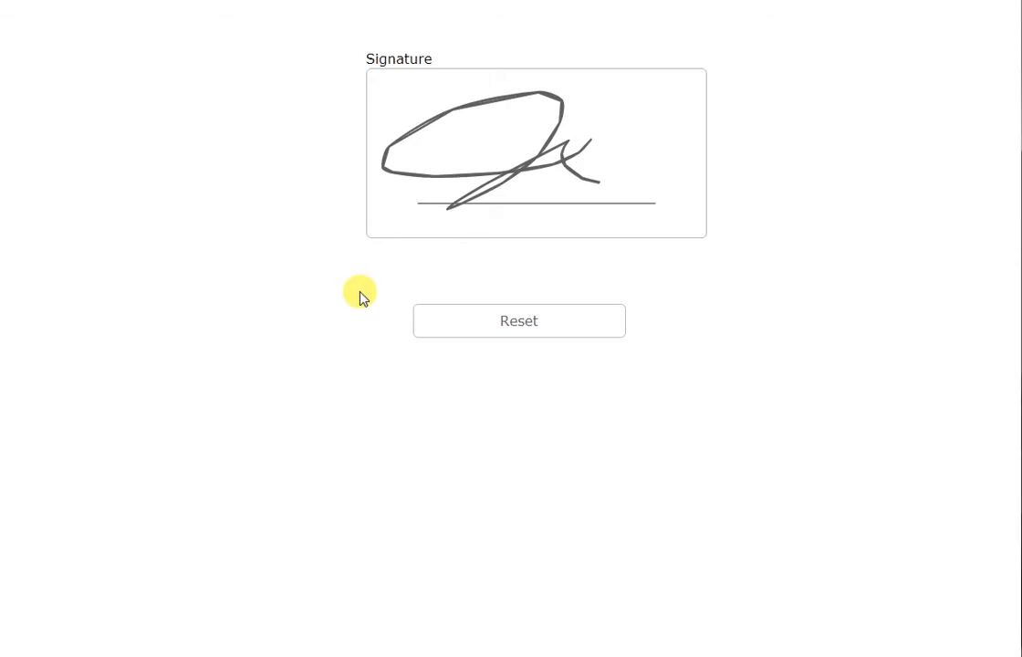
pyautogui.click(489, 320)
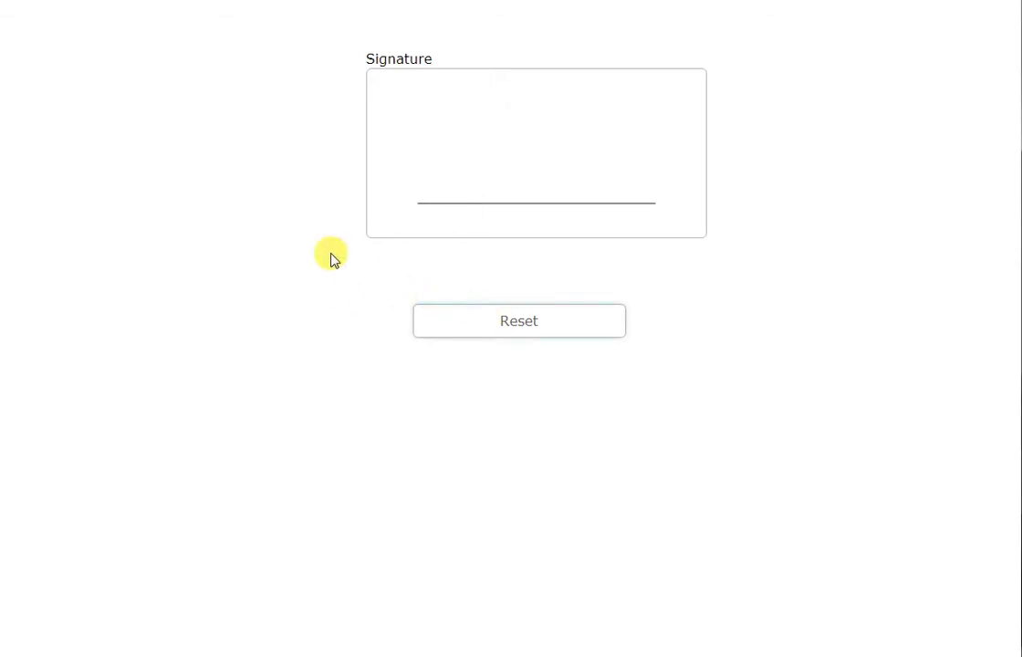
pyautogui.moveTo(479, 108)
pyautogui.mouseDown()
pyautogui.moveTo(668, 135)
pyautogui.moveTo(574, 145)
pyautogui.moveTo(643, 205)
pyautogui.mouseUp()
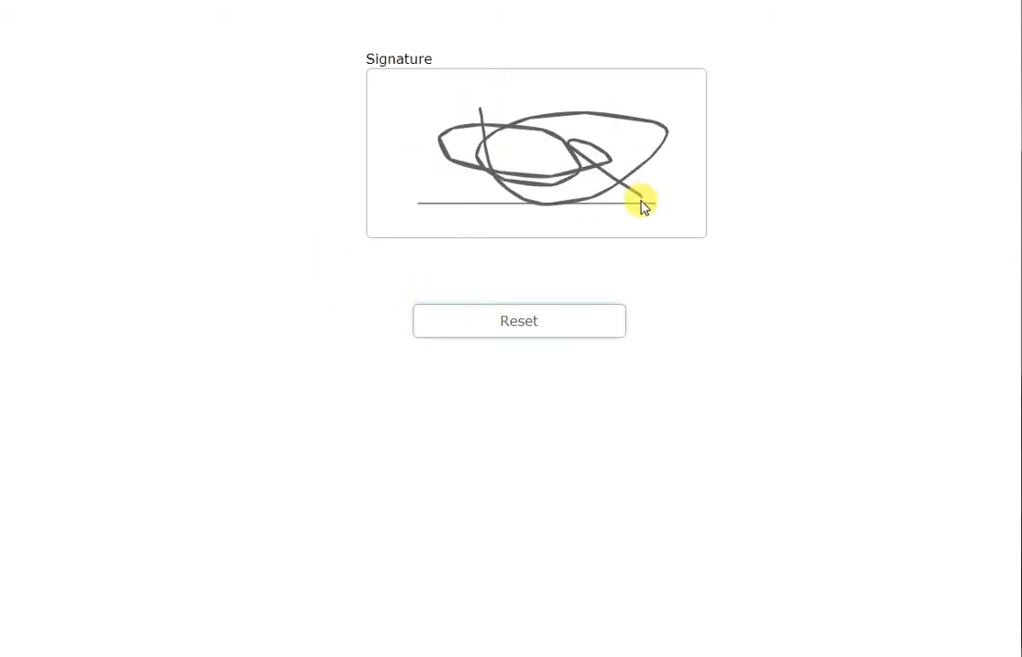
pyautogui.click(418, 159)
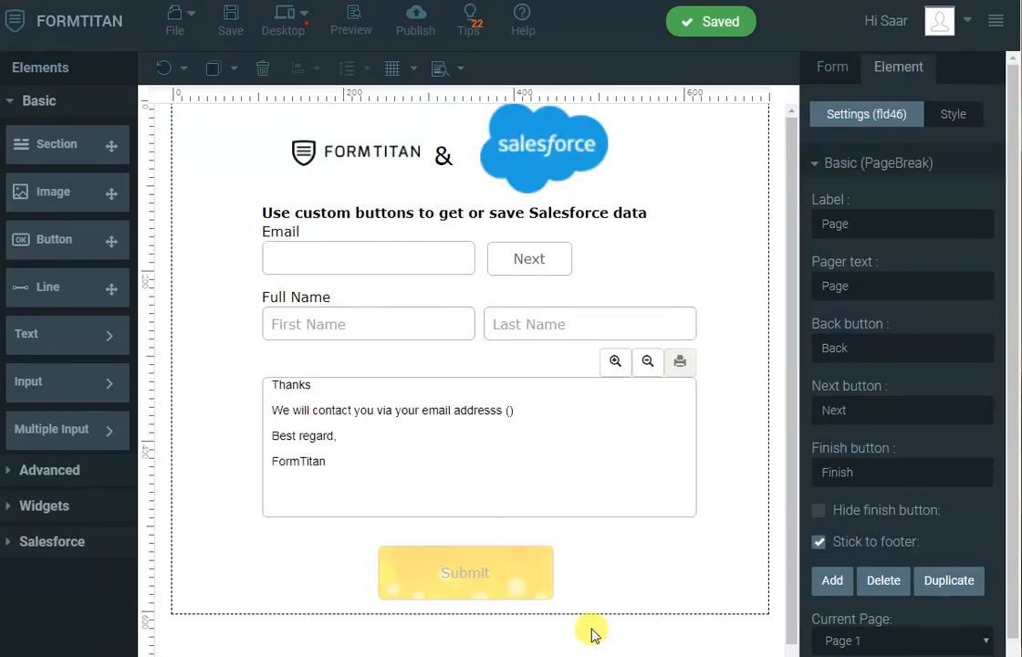
# Turn the first page's Next button into a Condition button, widen it, and set its text to Hide data.
pyautogui.click(515, 271)
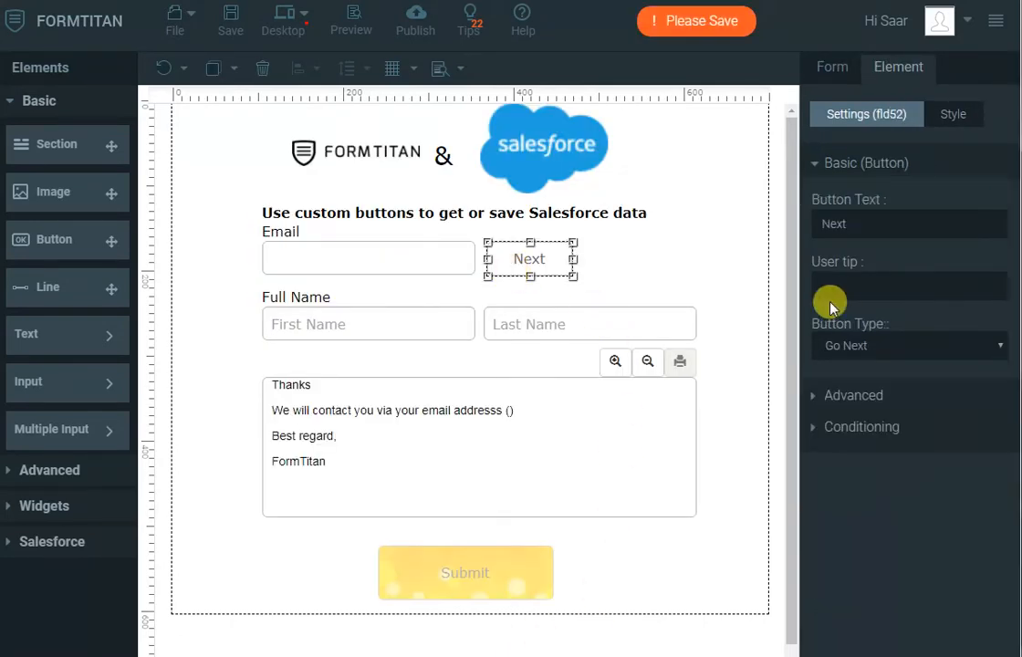
pyautogui.click(900, 353)
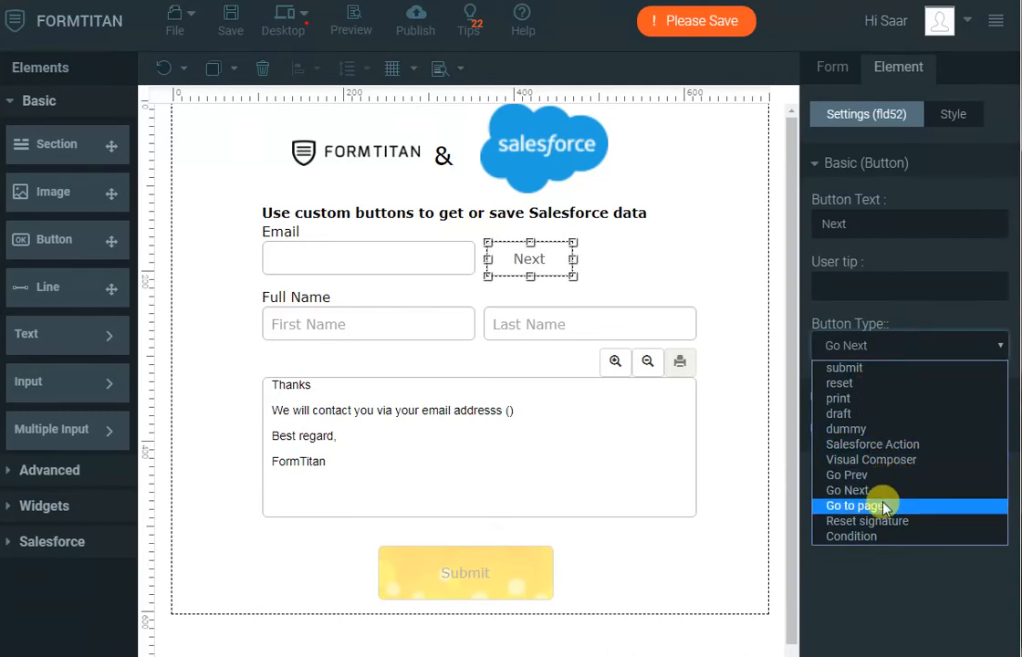
pyautogui.click(863, 537)
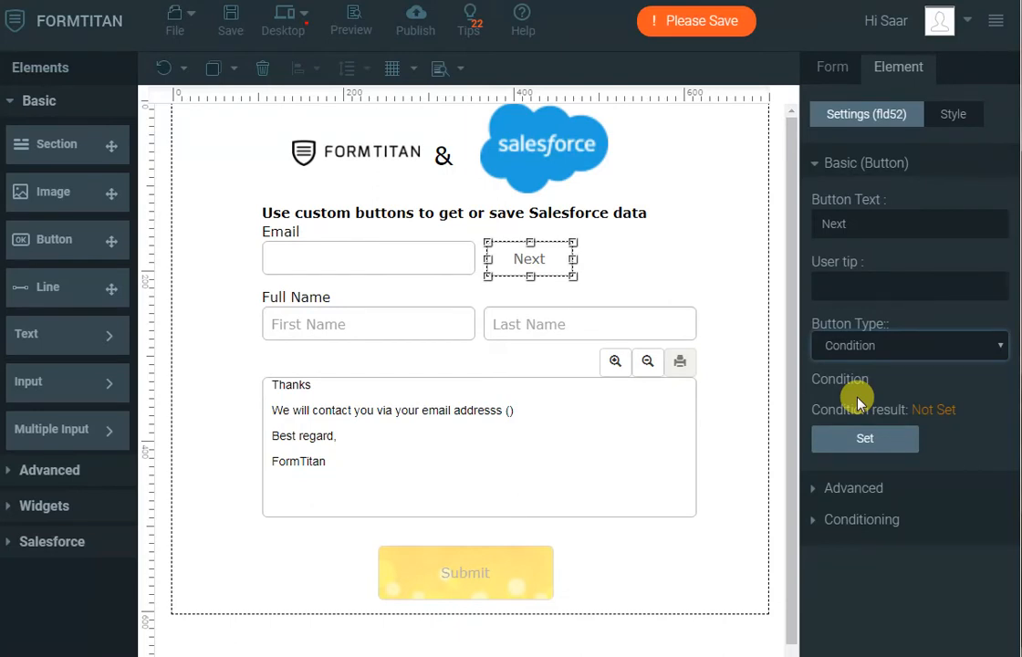
pyautogui.doubleClick(864, 220)
pyautogui.write('Show data')
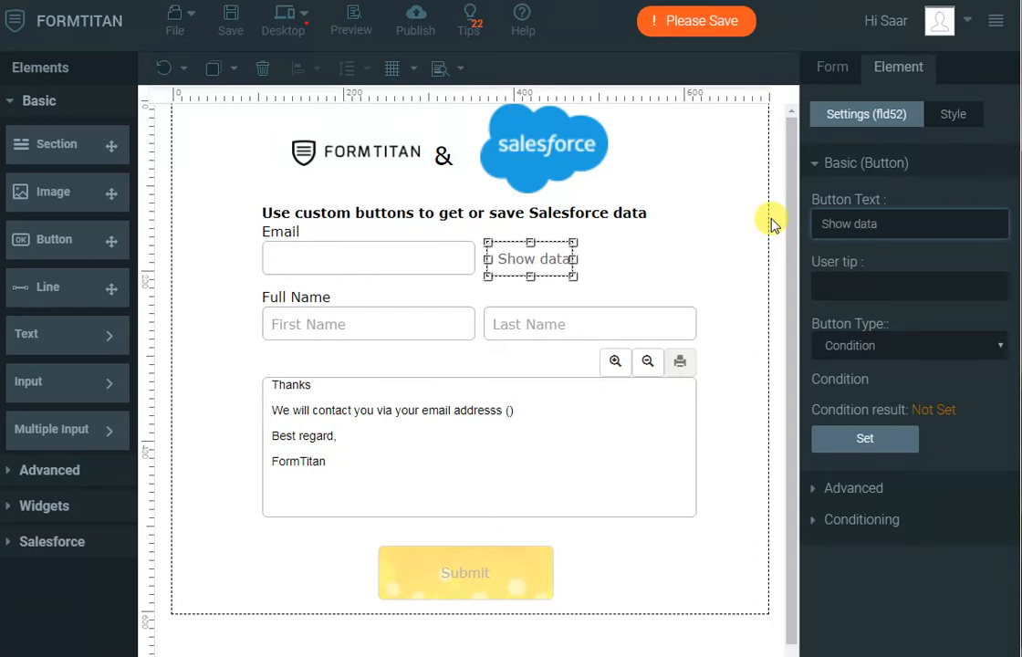
pyautogui.moveTo(575, 260); pyautogui.dragTo(608, 260)
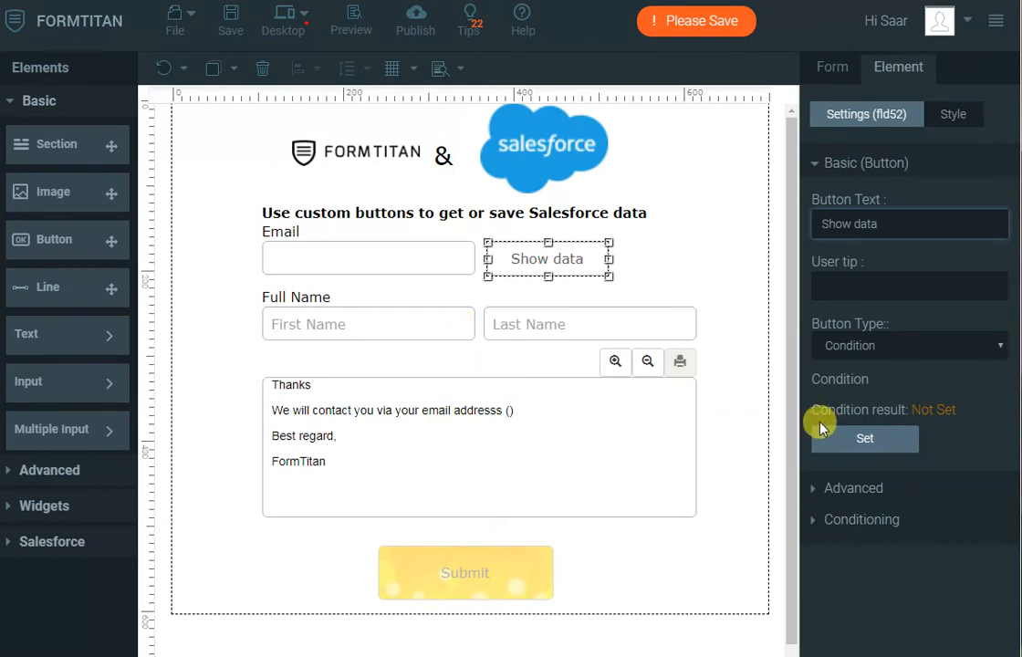
pyautogui.doubleClick(845, 222)
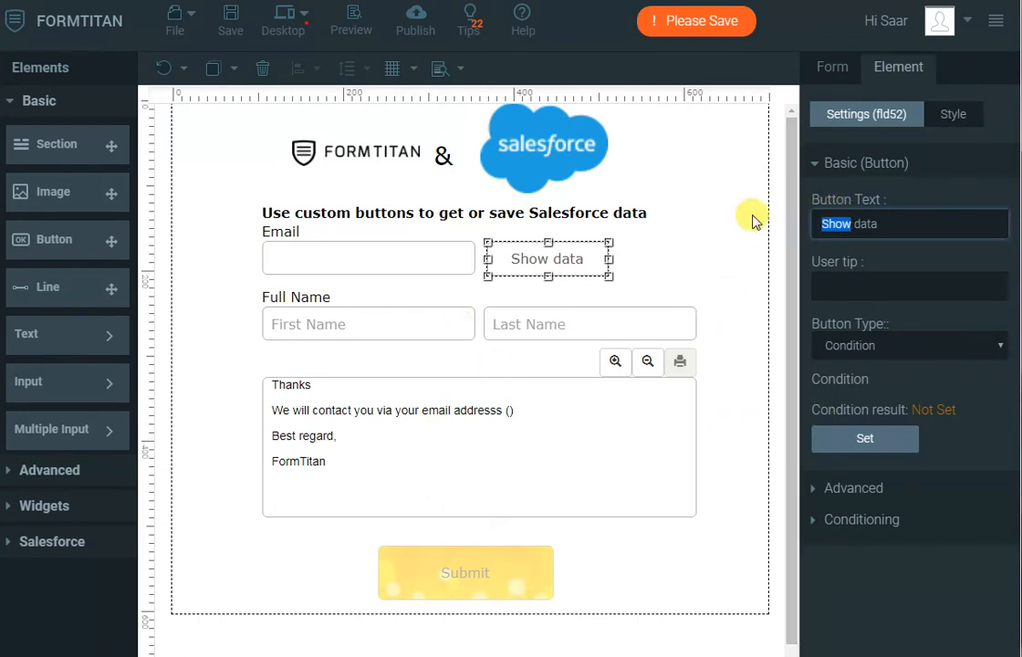
pyautogui.write('Hide')
# Bulk apply Hide to the fields in the Hide data button's condition, save the form, and try the button live.
pyautogui.click(867, 439)
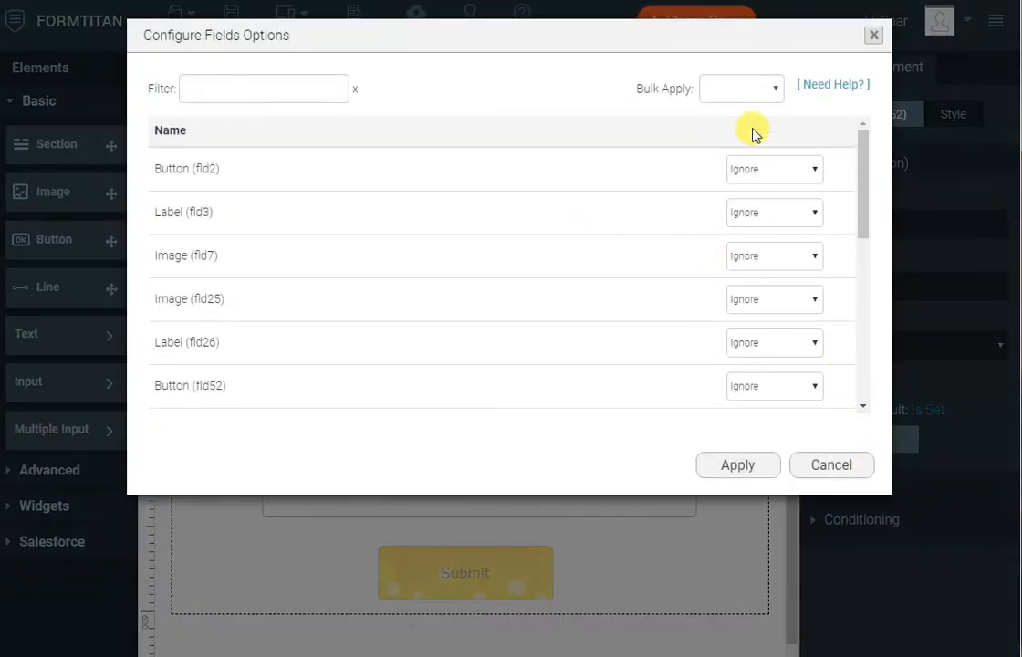
pyautogui.click(766, 92)
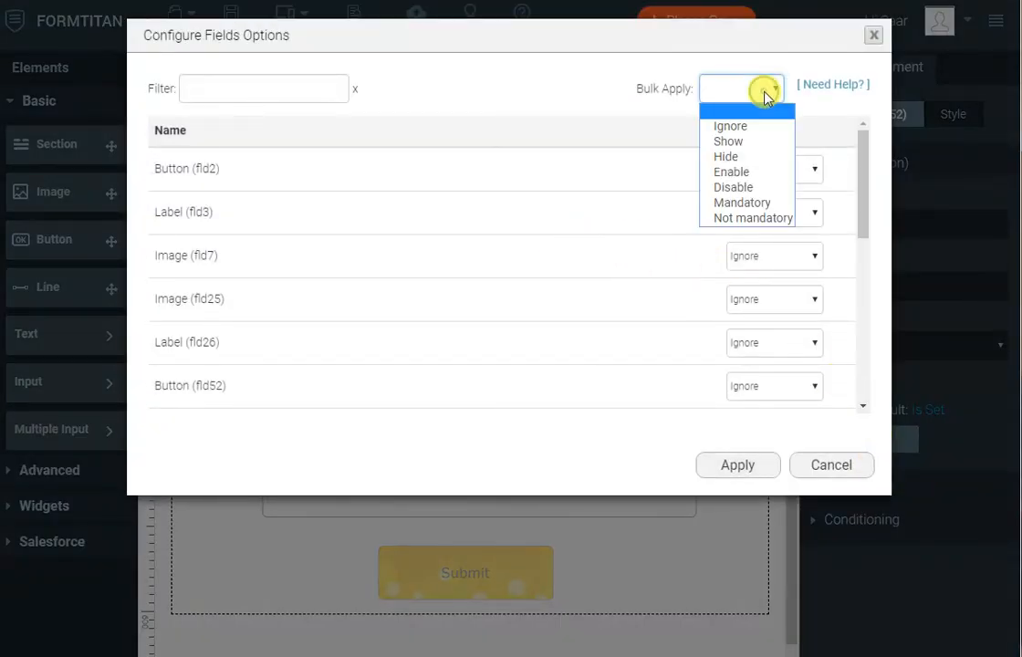
pyautogui.click(739, 156)
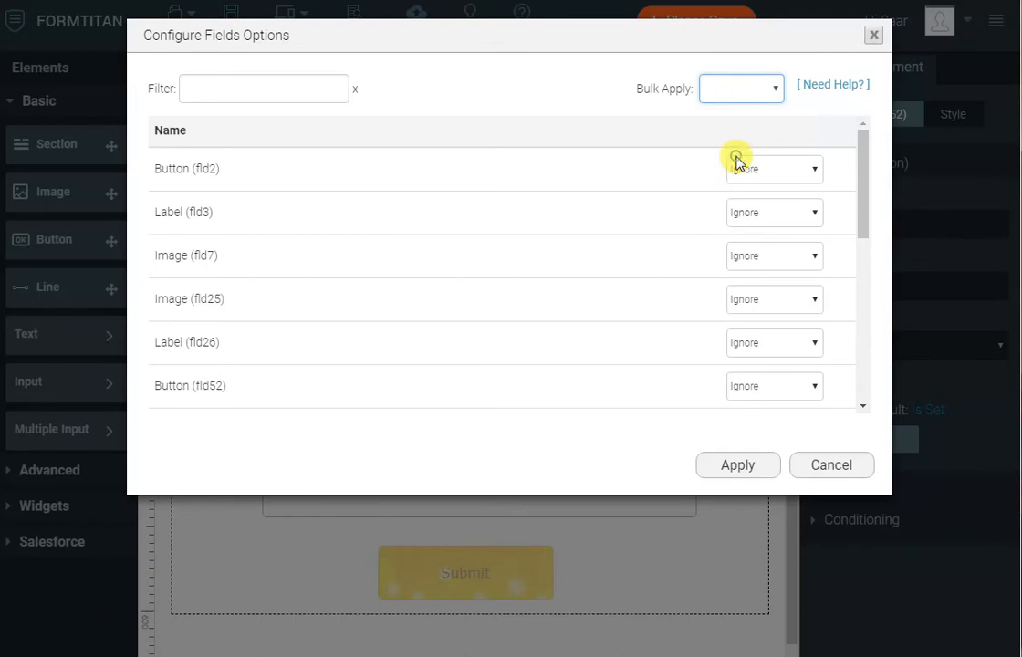
pyautogui.click(721, 467)
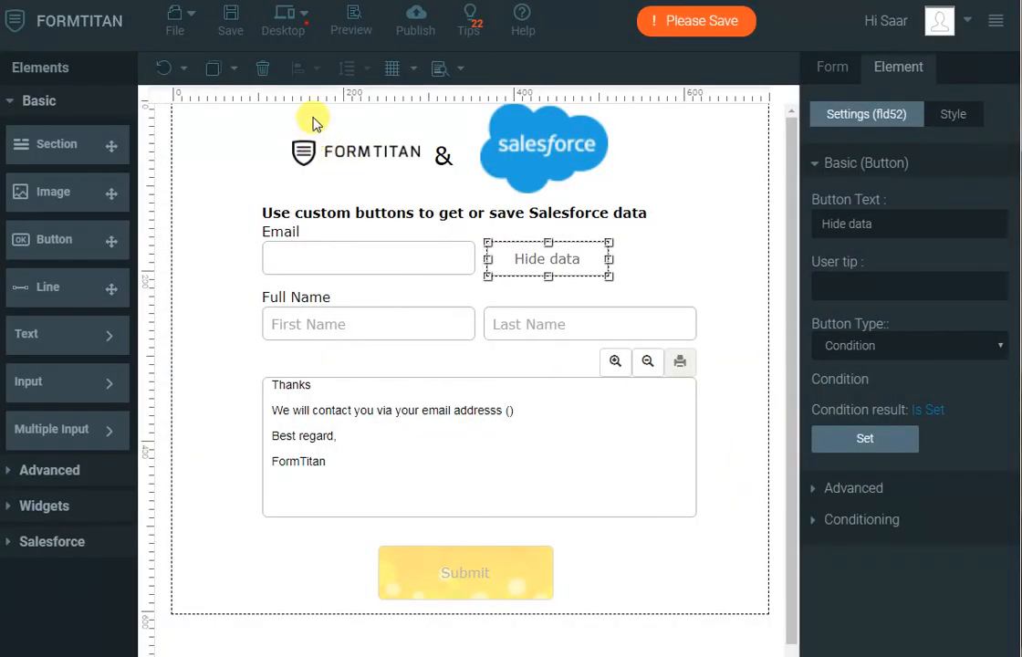
pyautogui.click(230, 23)
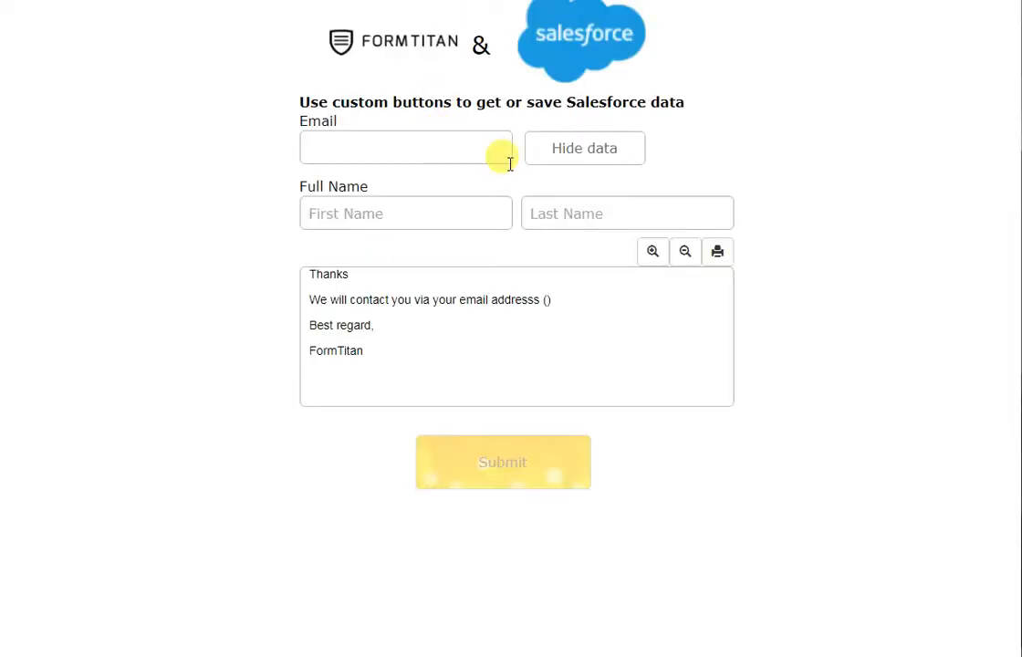
pyautogui.click(632, 148)
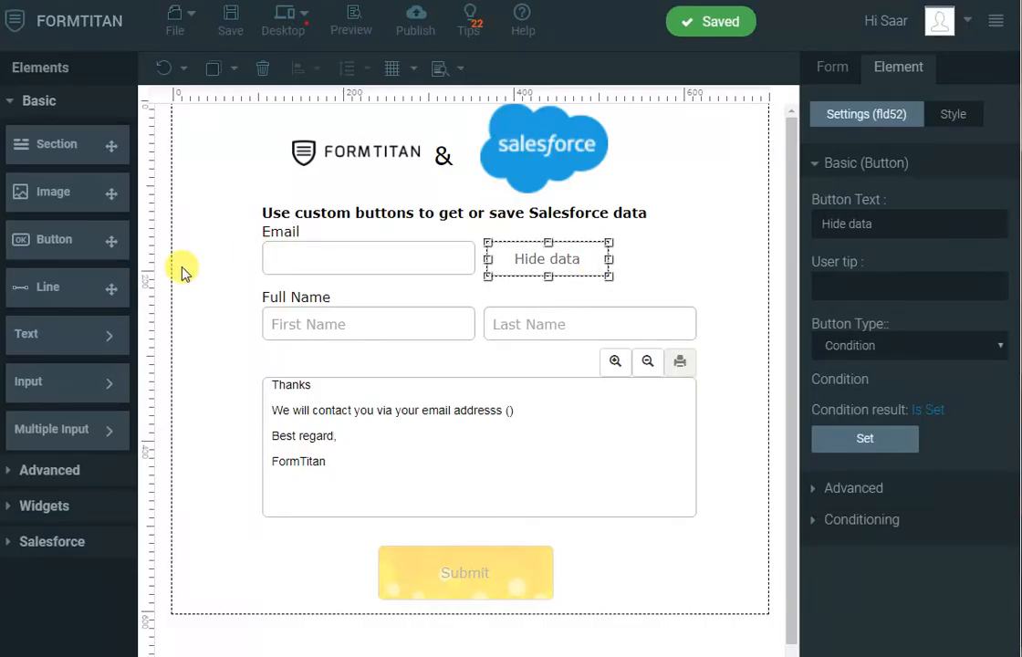
# Add a narrow button beside Hide data at about 536,163 and set its text to Show.
pyautogui.moveTo(51, 249); pyautogui.dragTo(671, 272)
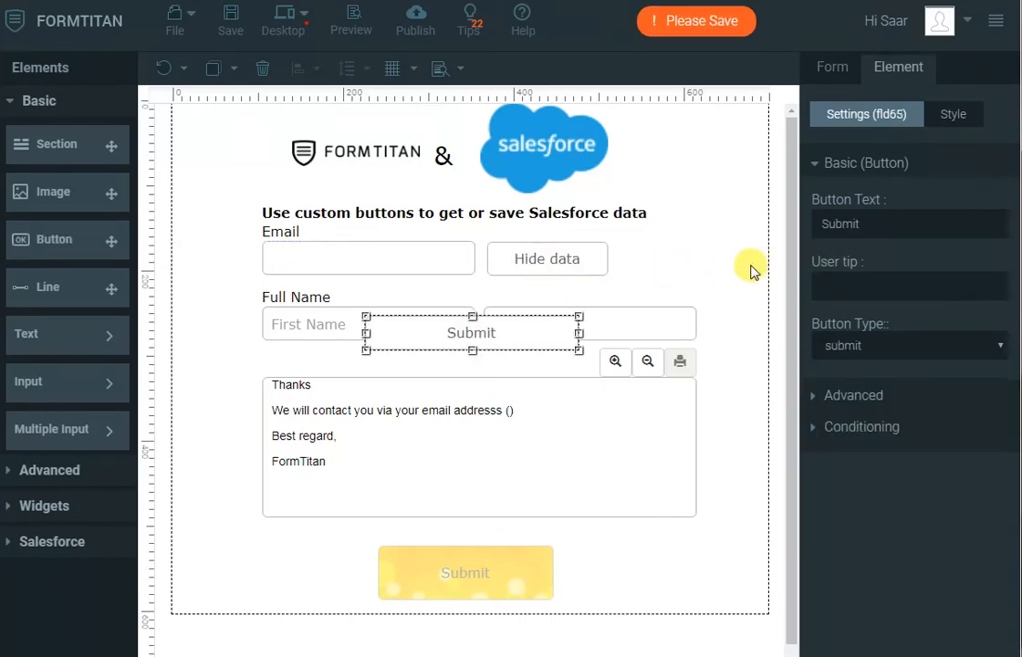
pyautogui.moveTo(579, 332); pyautogui.dragTo(646, 274)
pyautogui.click(516, 365)
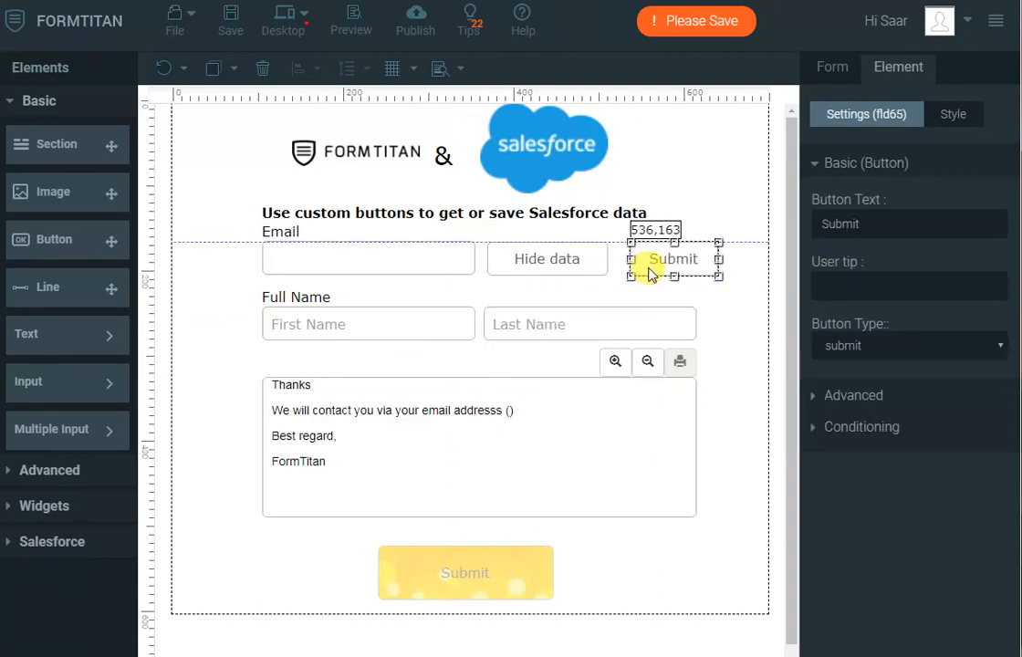
pyautogui.doubleClick(893, 217)
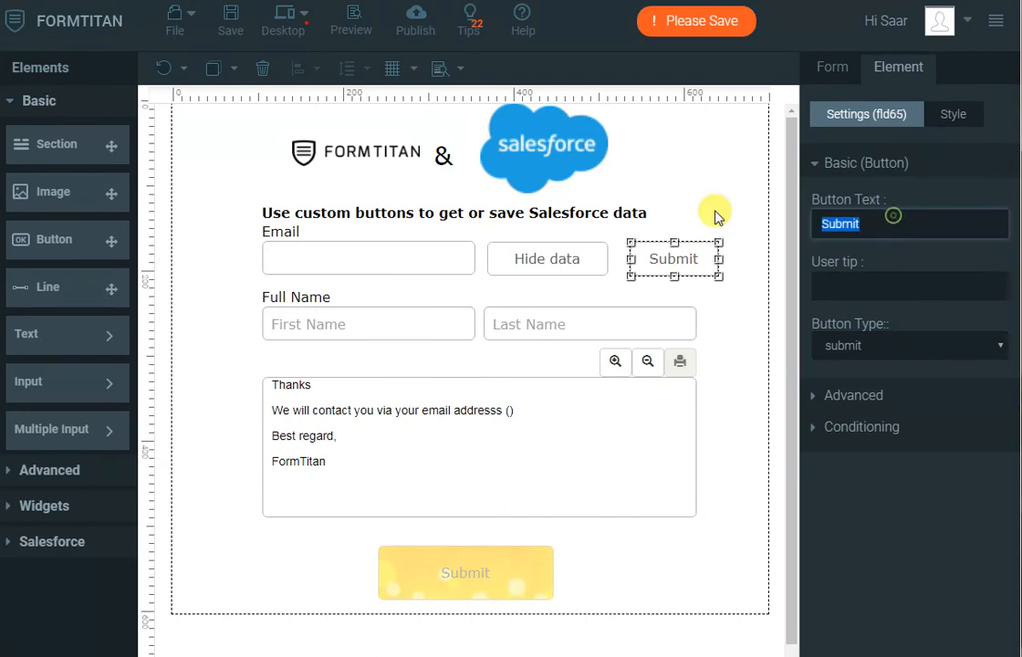
pyautogui.write('Show')
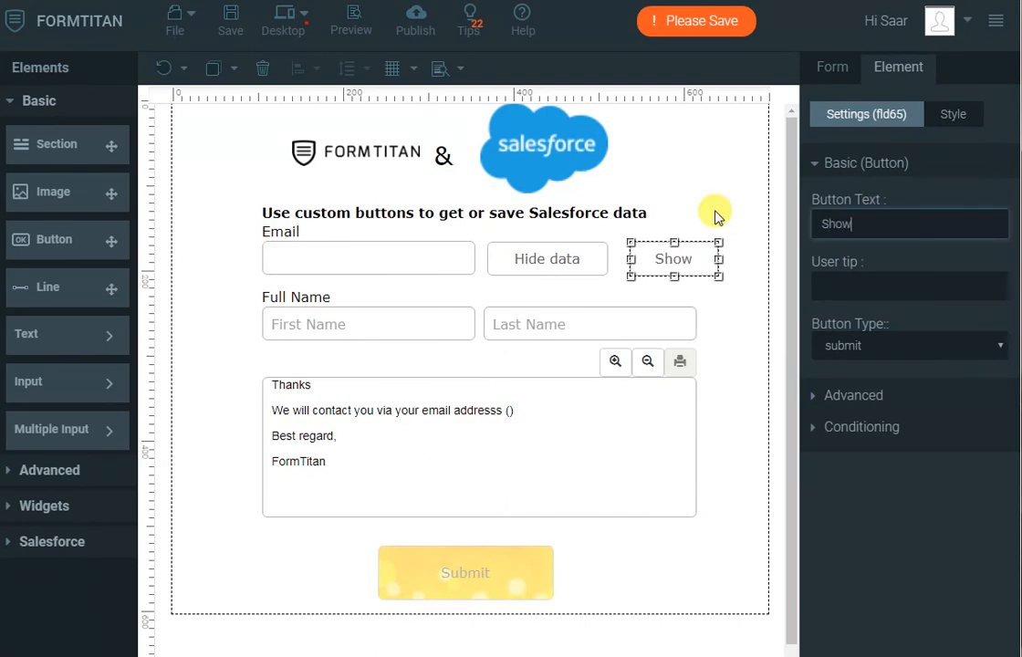
# Set the Show button's type to Condition with Show bulk applied to all fields, and save the form.
pyautogui.click(837, 342)
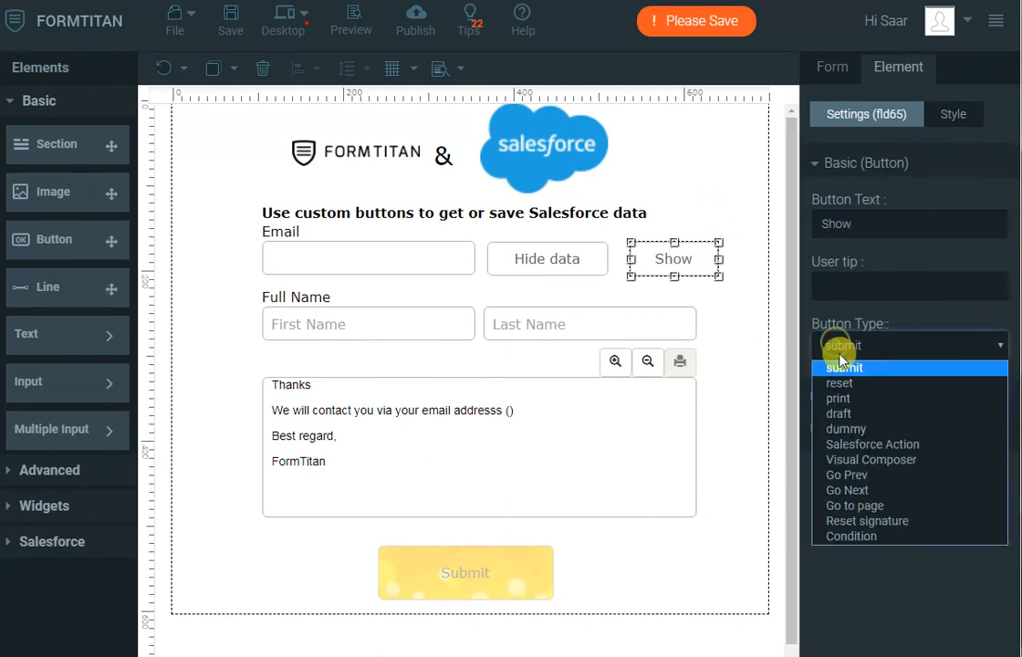
pyautogui.click(865, 536)
pyautogui.click(884, 442)
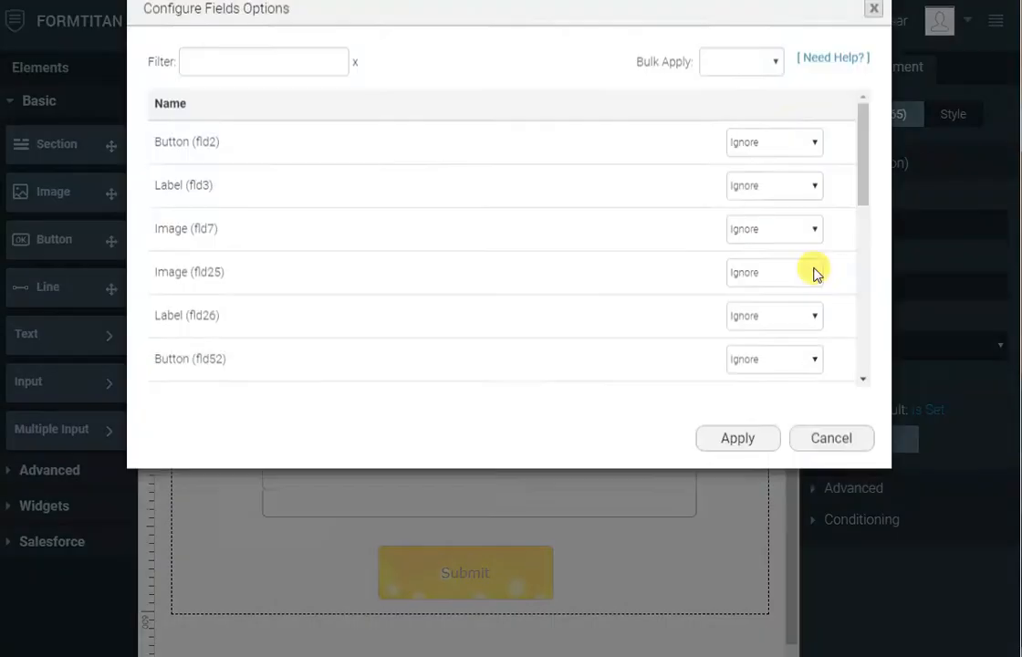
pyautogui.click(756, 90)
pyautogui.click(726, 137)
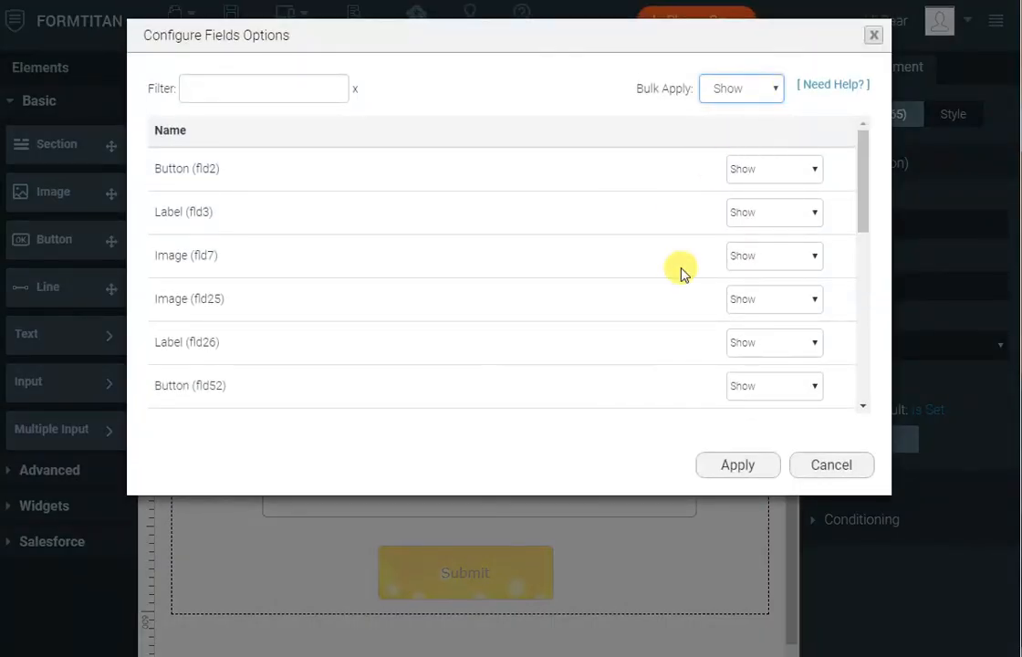
pyautogui.click(741, 465)
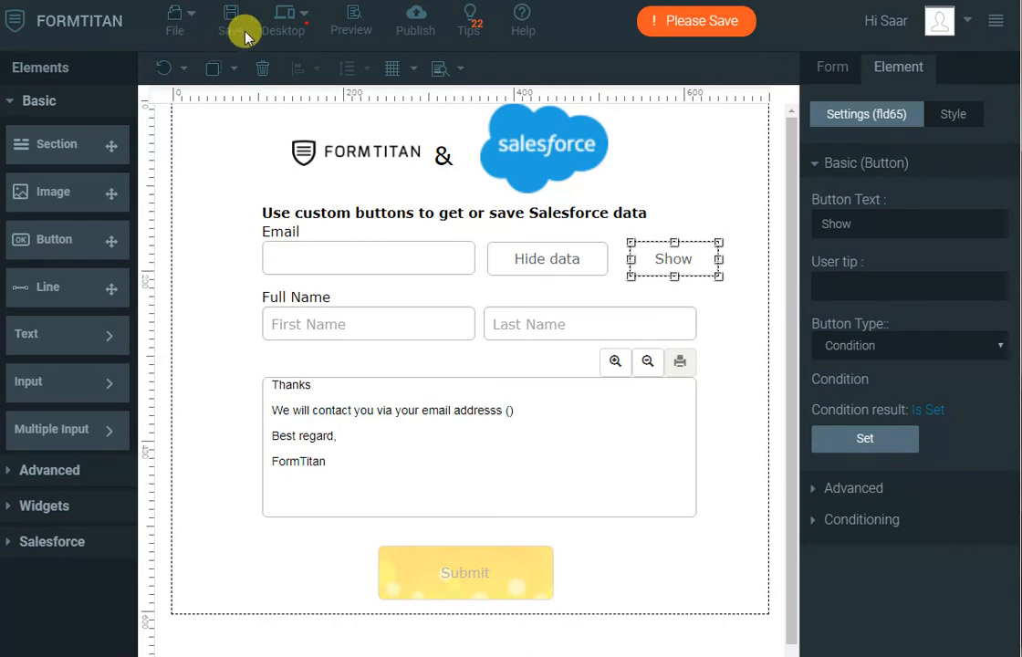
pyautogui.click(243, 33)
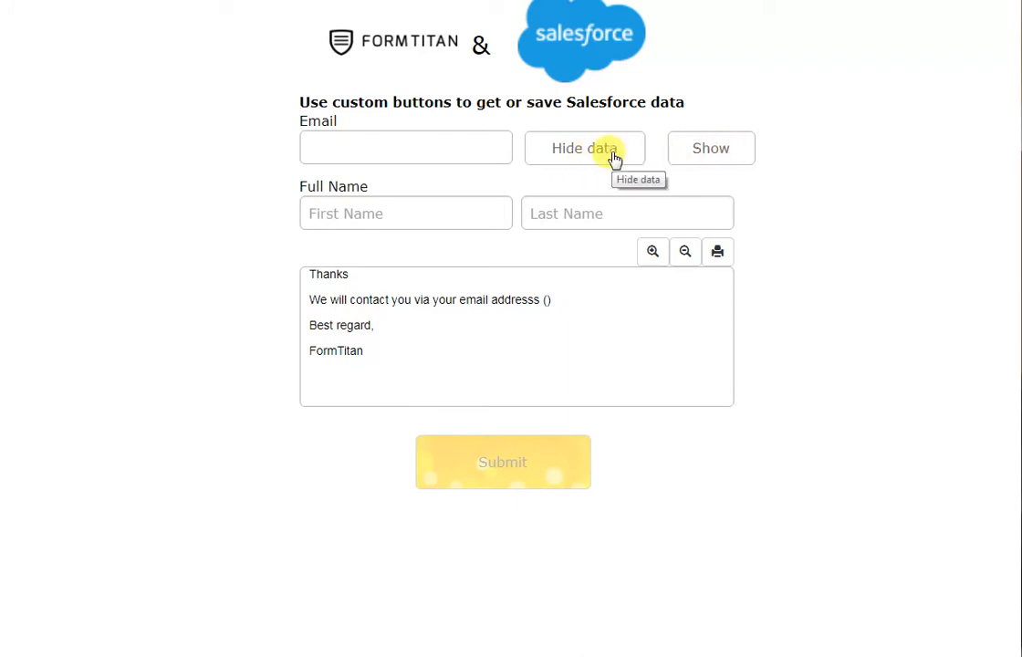
# Test the Hide data and Show buttons on the live form and return to the form editor.
pyautogui.click(613, 155)
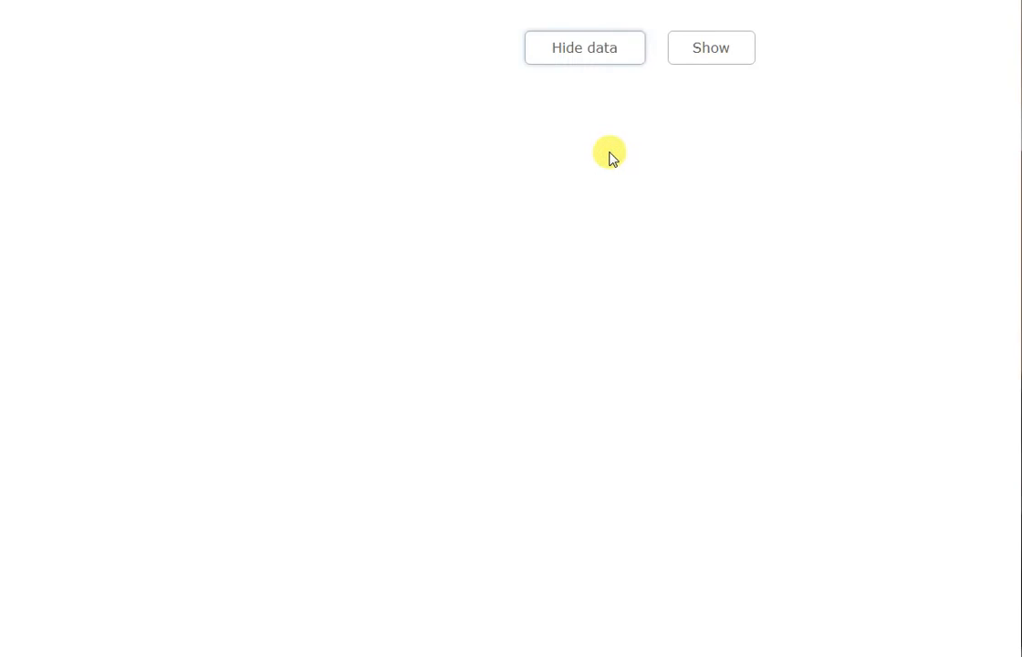
pyautogui.click(691, 57)
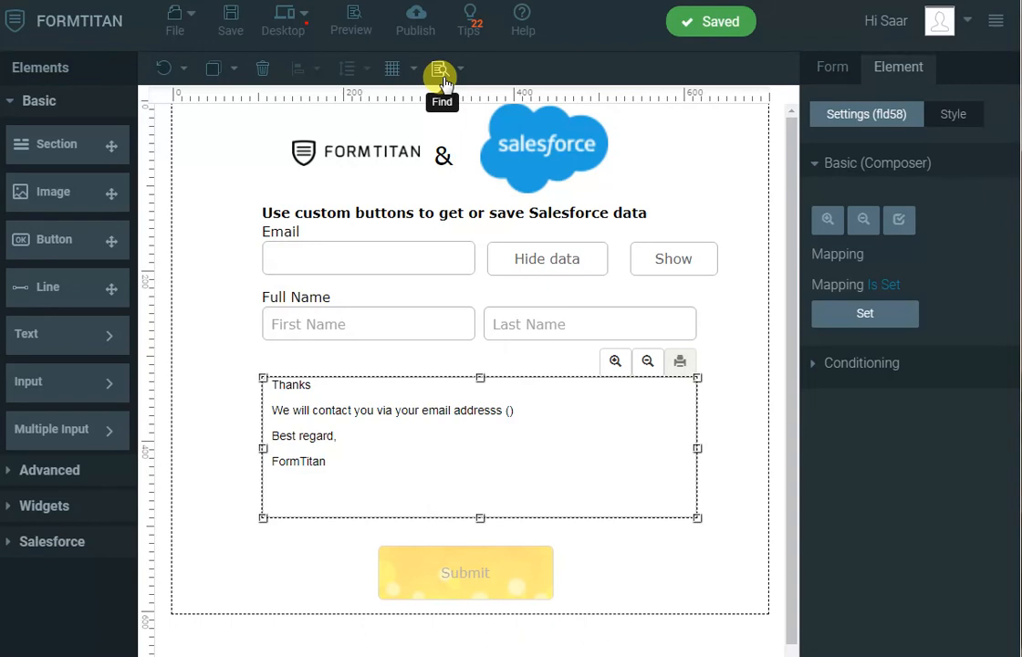
pyautogui.click(593, 656)
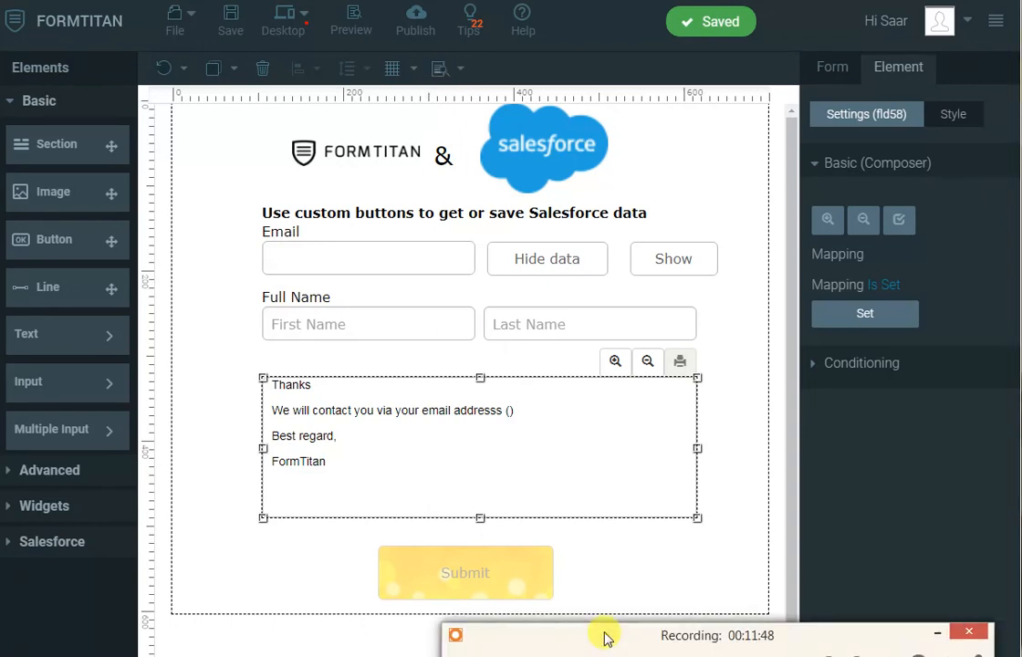